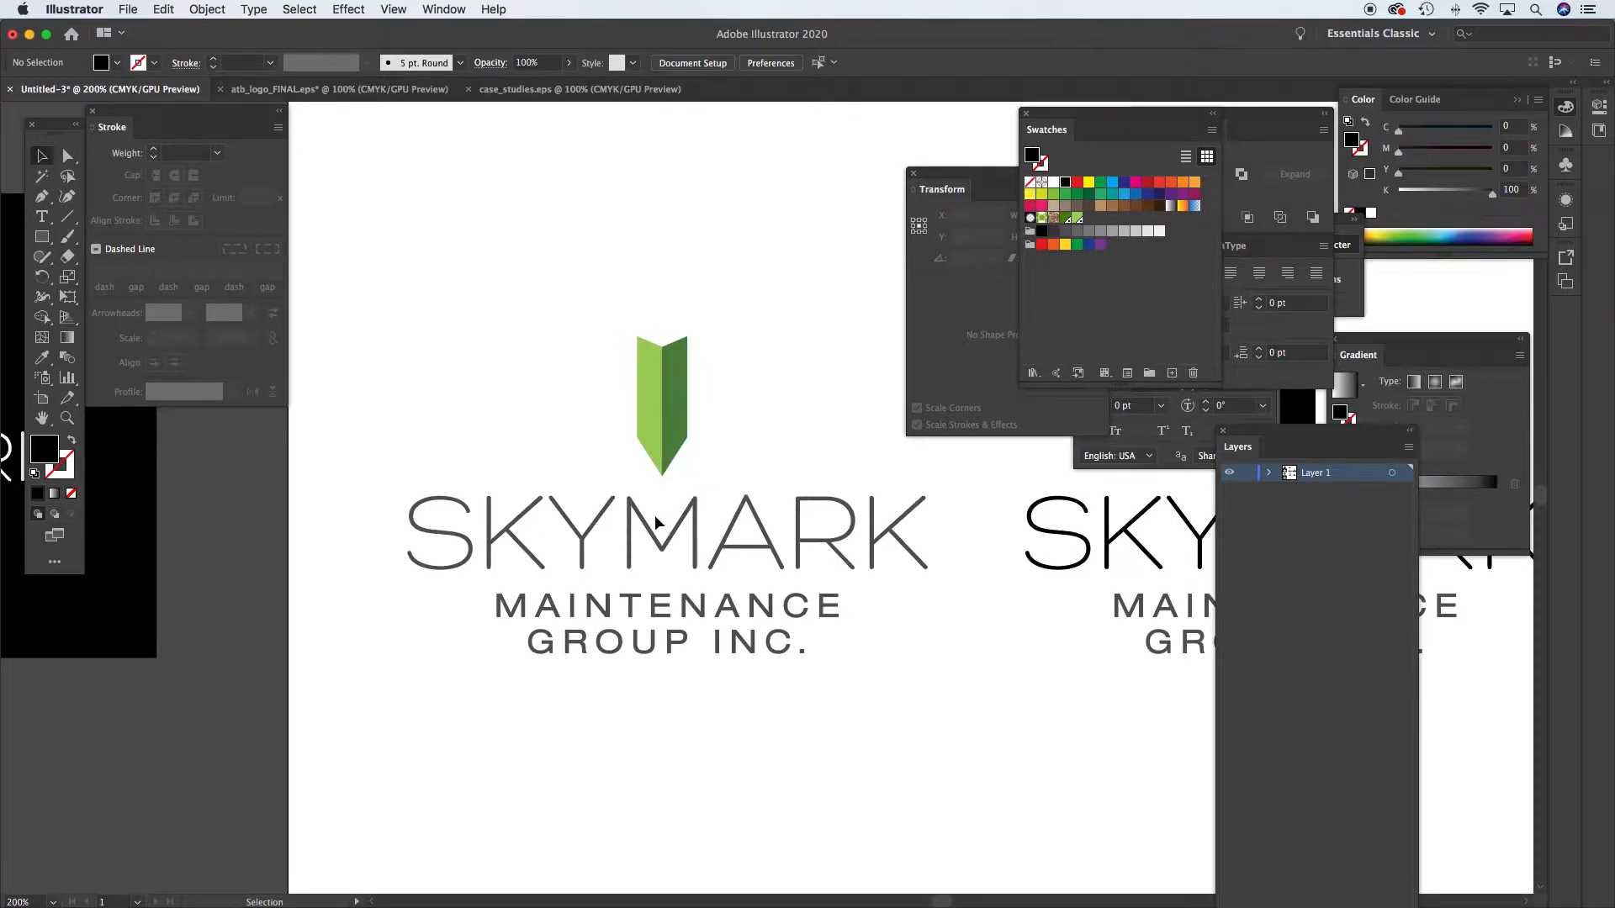
# Try the narrow green mark lower against the SKYMARK wordmark, and undo both its move and its previous resizing
pyautogui.moveTo(622, 312); pyautogui.dragTo(679, 398)
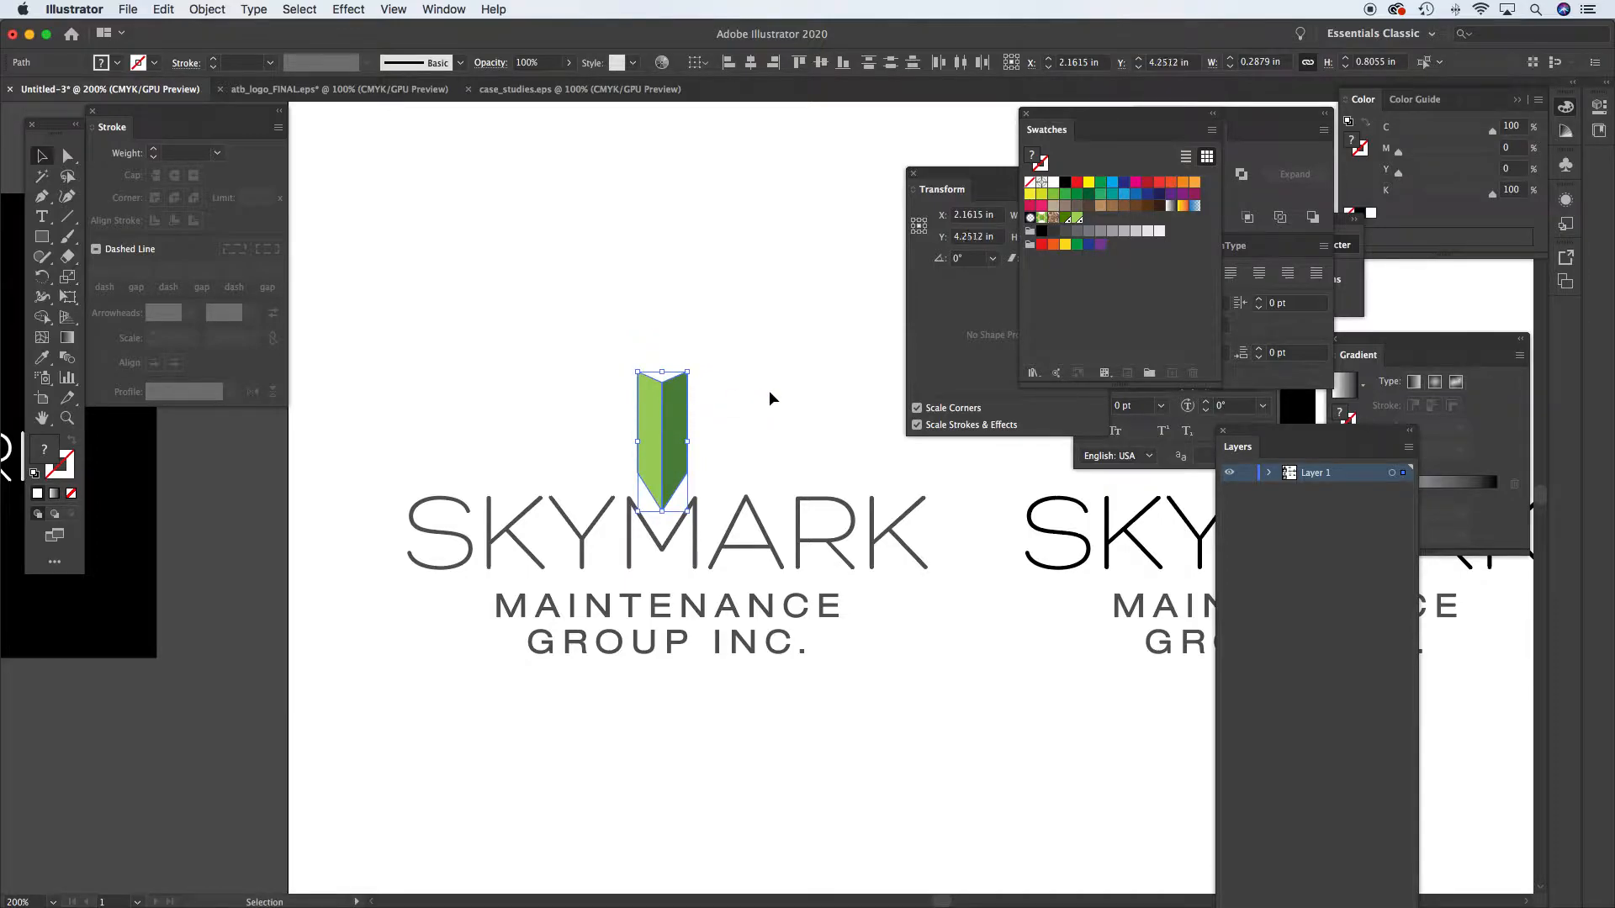
pyautogui.click(768, 397)
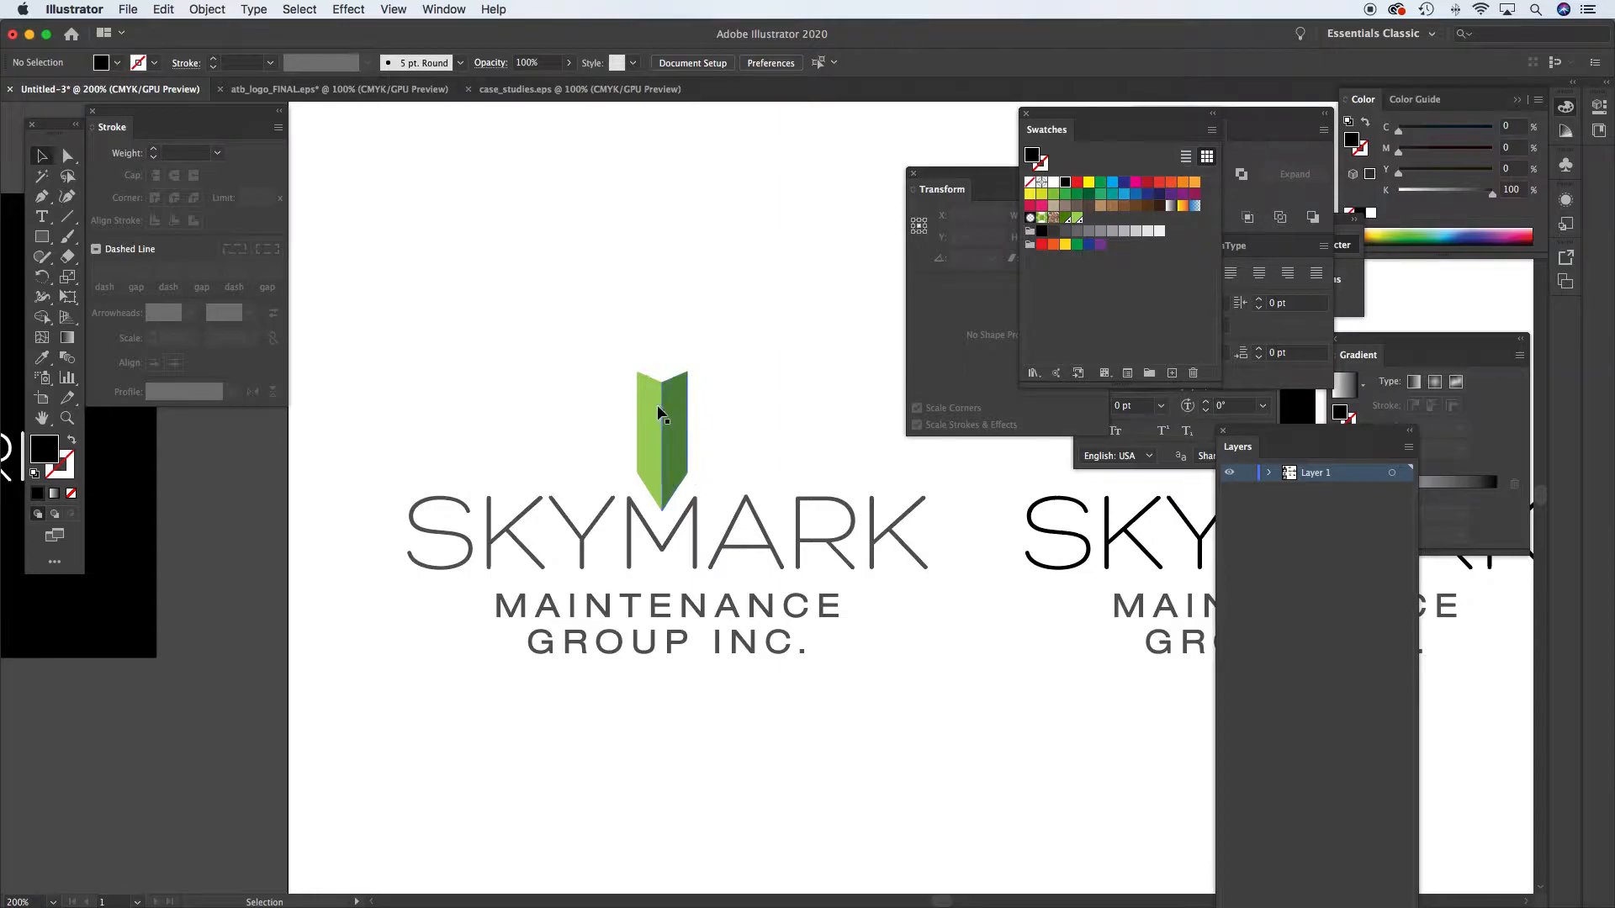
pyautogui.press('super+z')
pyautogui.press('super+z')
pyautogui.press('super+z')
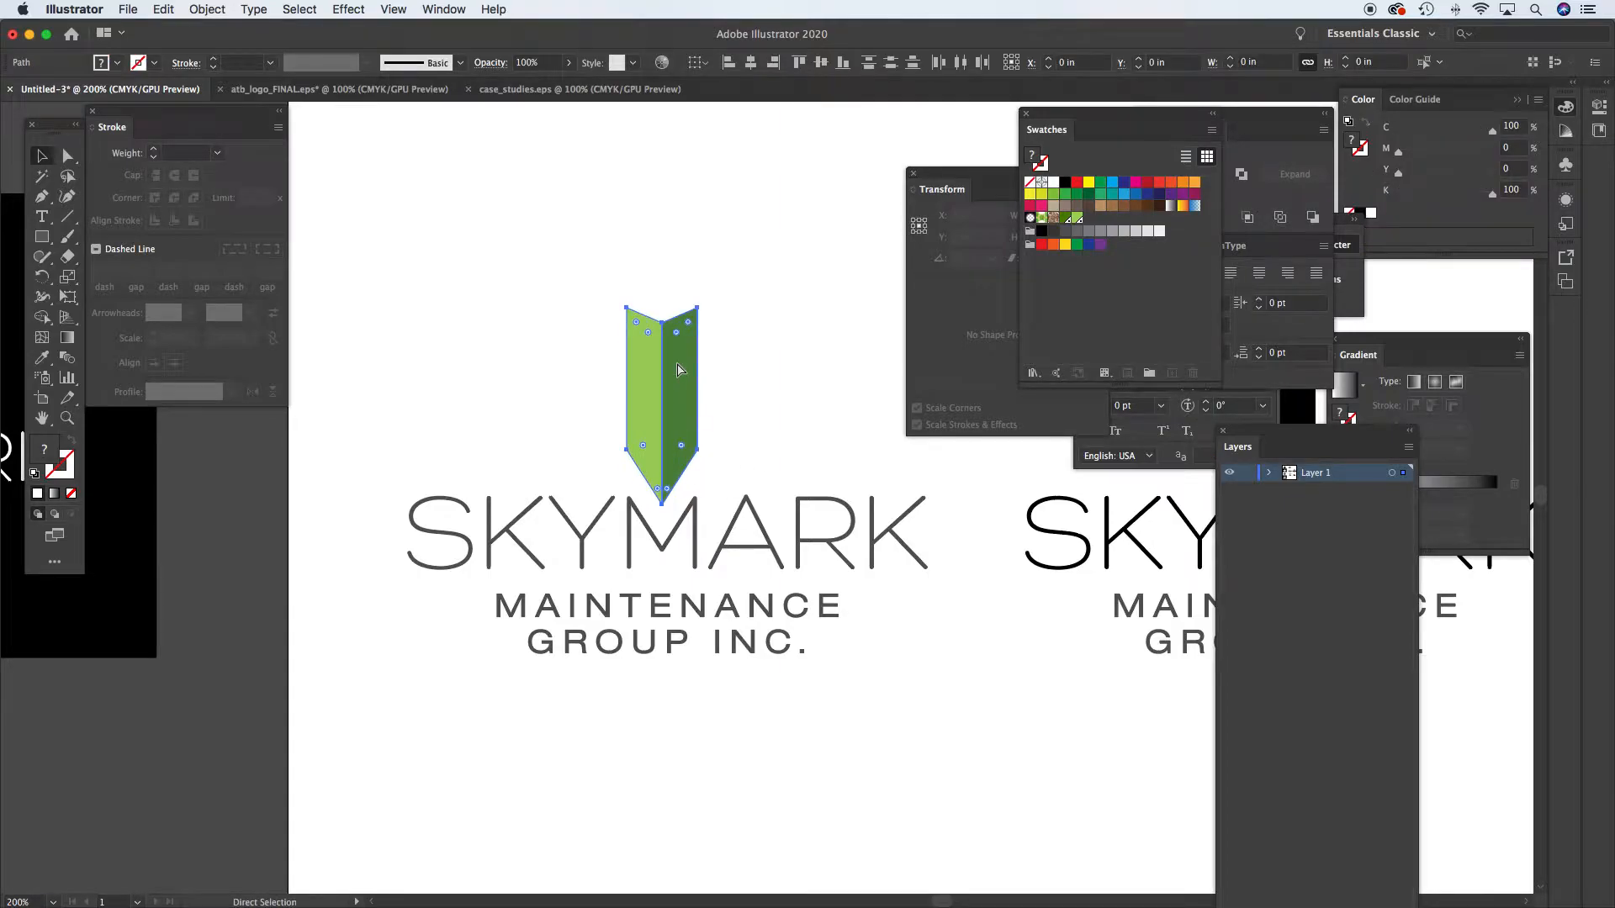
pyautogui.click(745, 376)
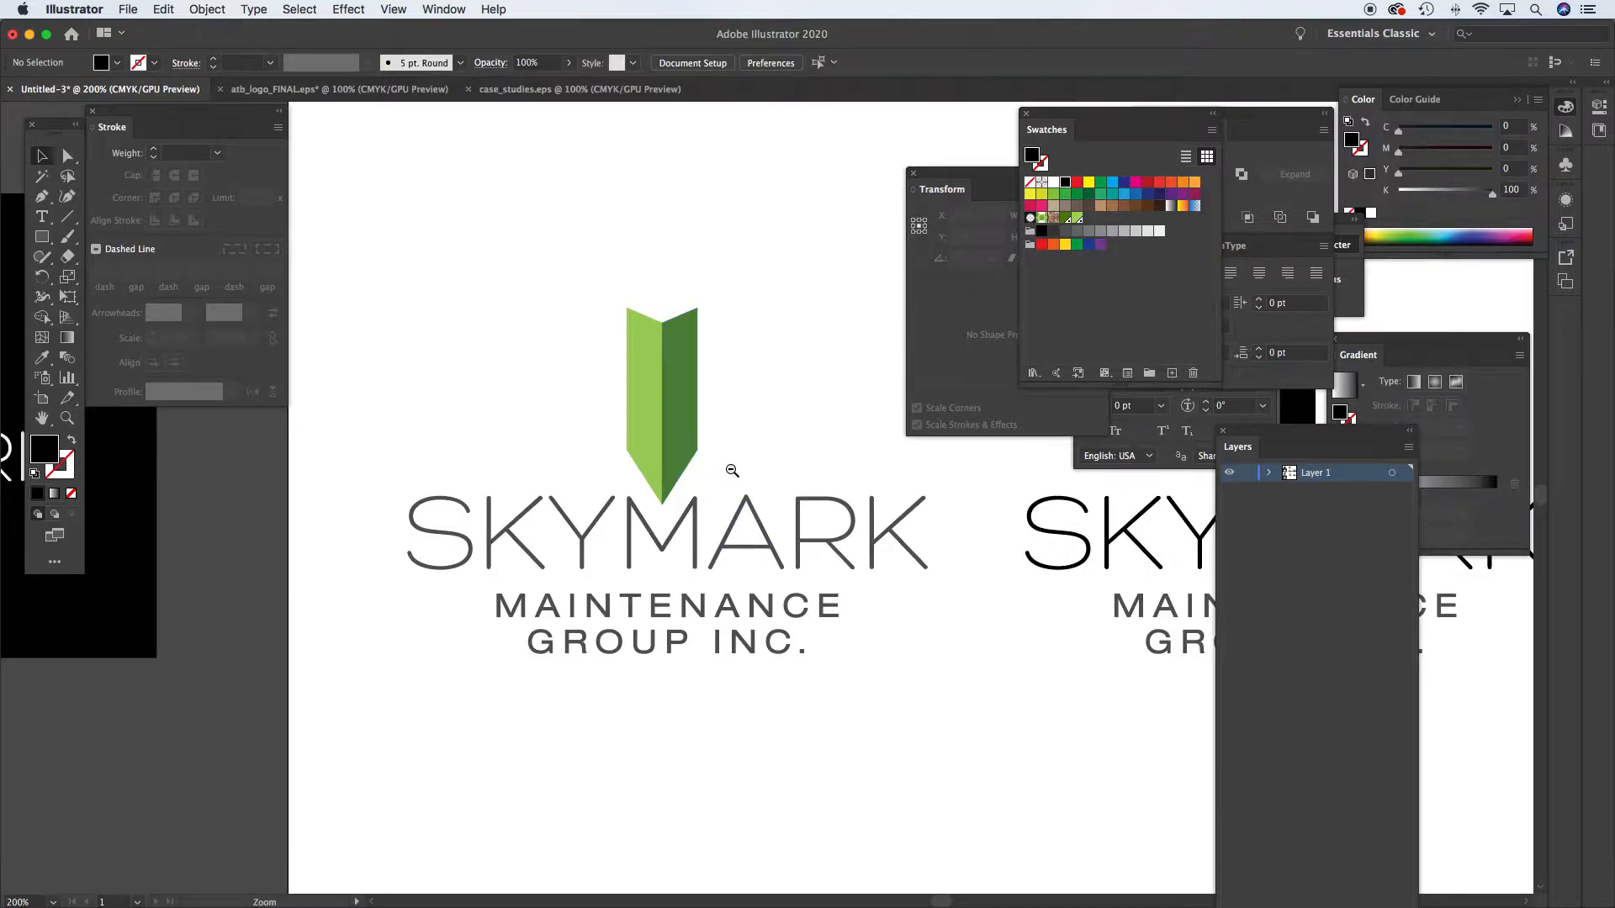
# Hide the panels and scale the colour logo's wordmark and tagline down to less than half their width below the green mark
pyautogui.press('super+minus')
pyautogui.moveTo(769, 488); pyautogui.dragTo(673, 467)
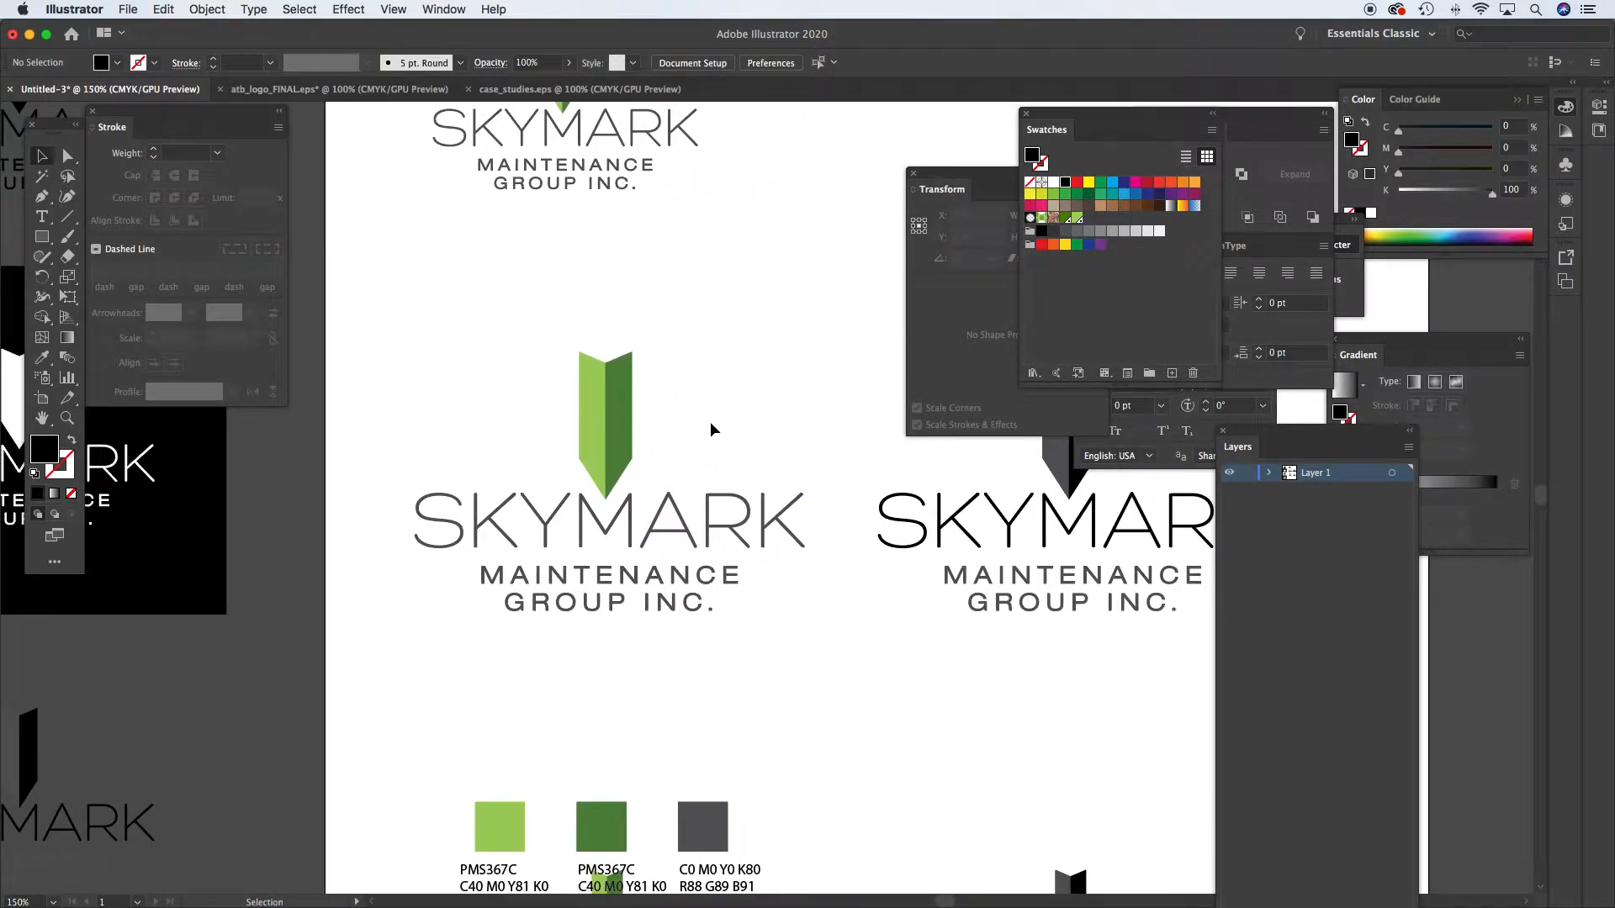
pyautogui.press('Tab')
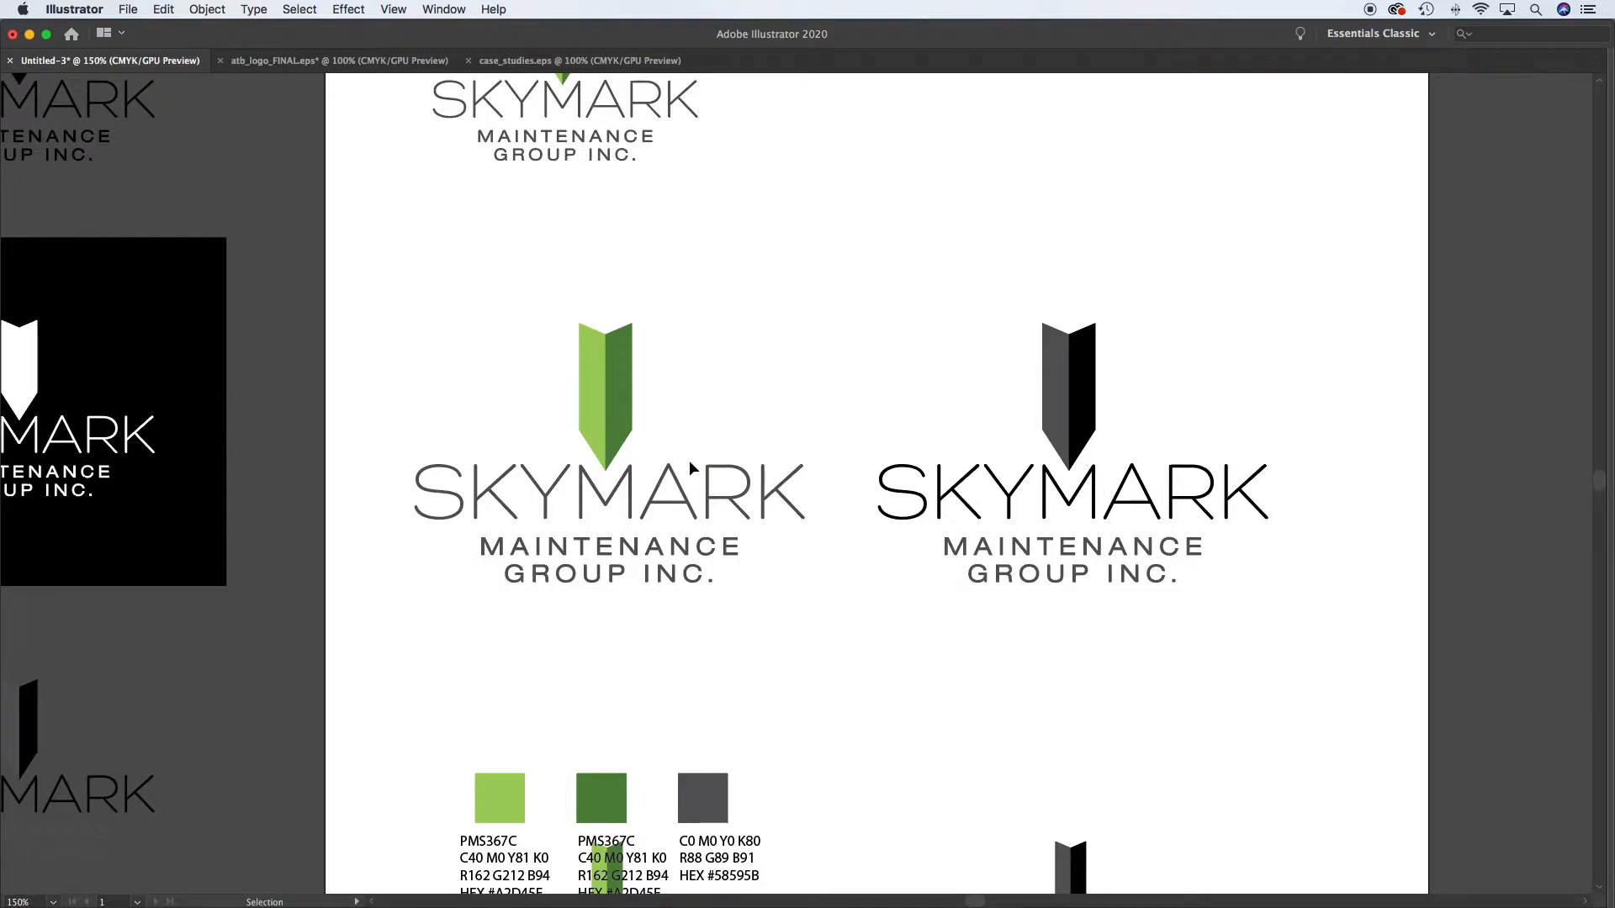
pyautogui.moveTo(540, 301); pyautogui.dragTo(683, 387)
pyautogui.click(704, 331)
pyautogui.moveTo(397, 472); pyautogui.dragTo(815, 589)
pyautogui.moveTo(814, 525); pyautogui.dragTo(710, 523)
pyautogui.click(660, 486)
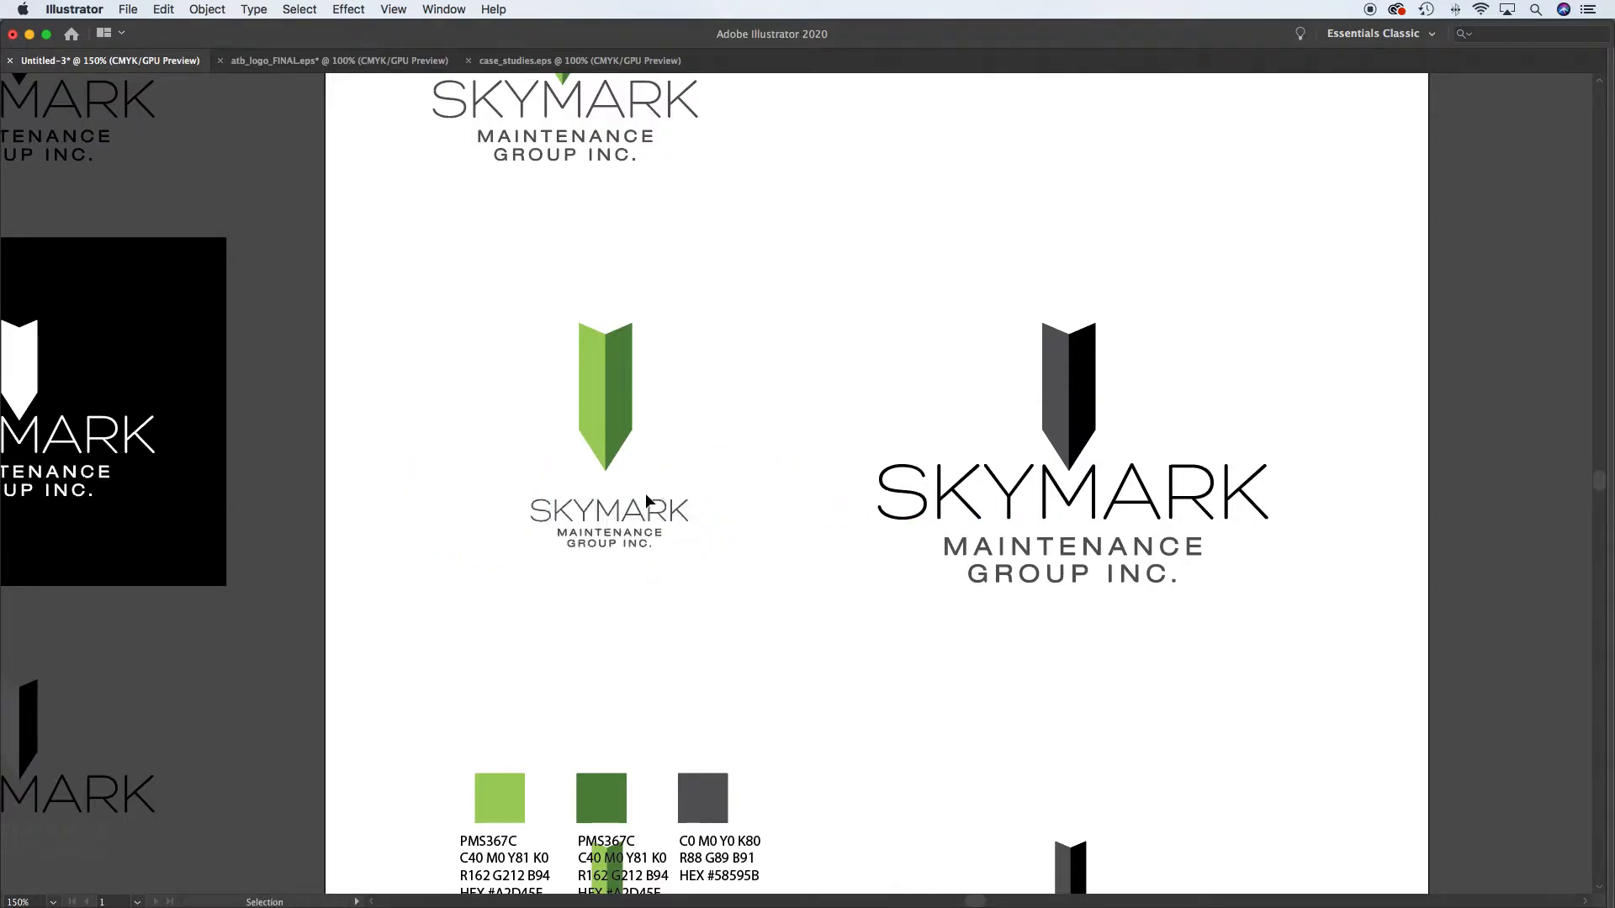
# Move the reduced wordmark and tagline up to the green mark's tip and shrink the whole logo to about a third of its size
pyautogui.moveTo(521, 496); pyautogui.dragTo(631, 494)
pyautogui.click(693, 436)
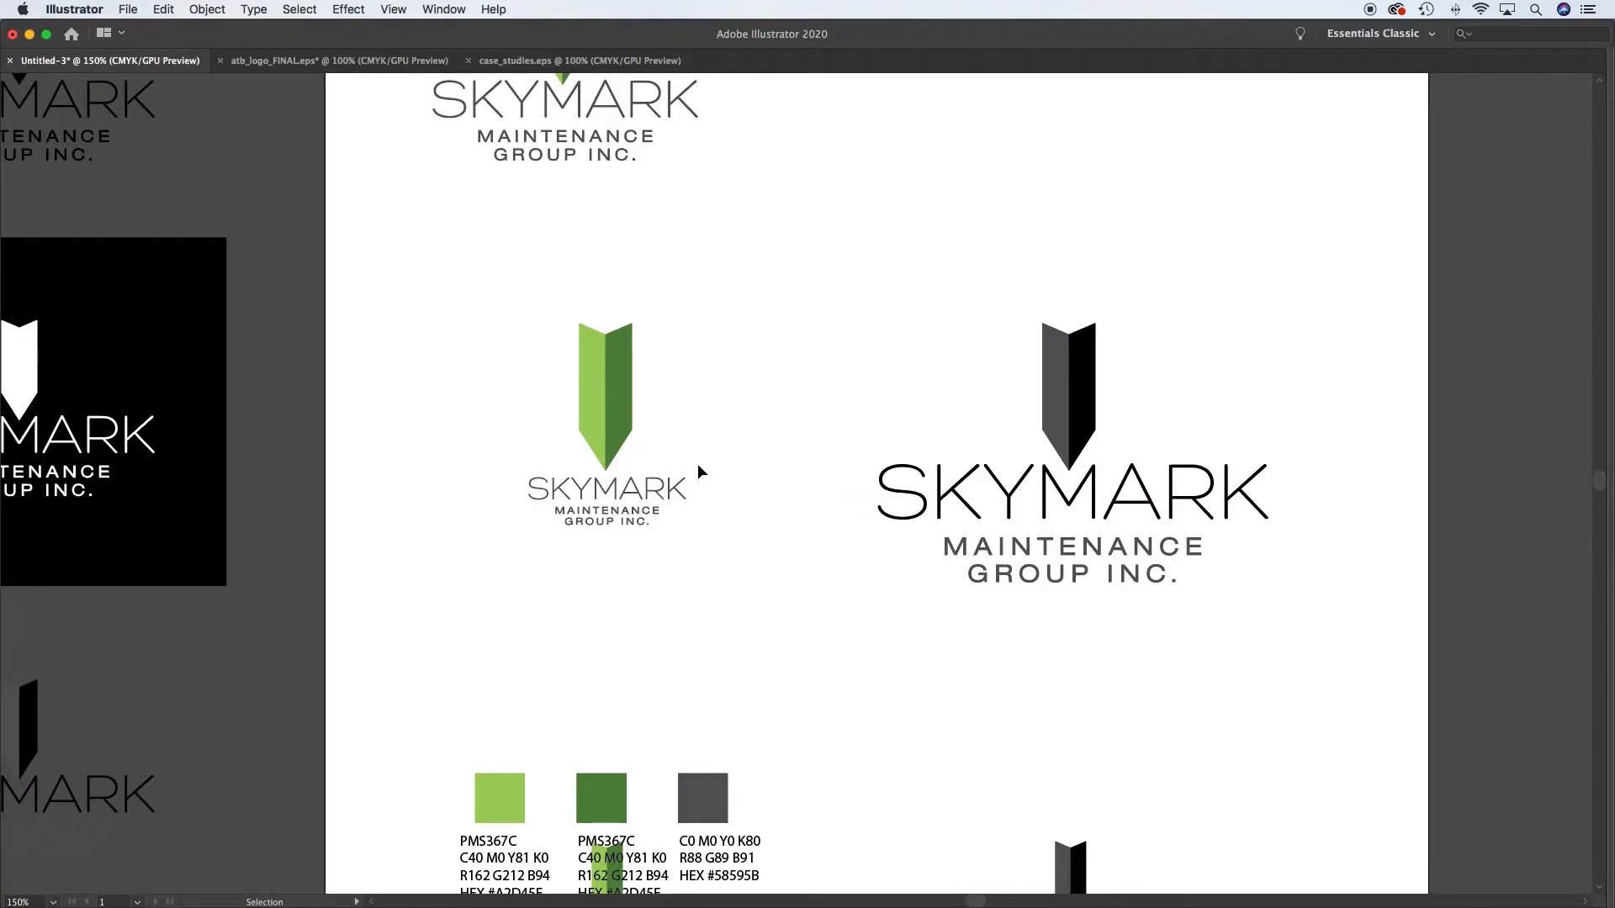
pyautogui.moveTo(488, 305); pyautogui.dragTo(745, 572)
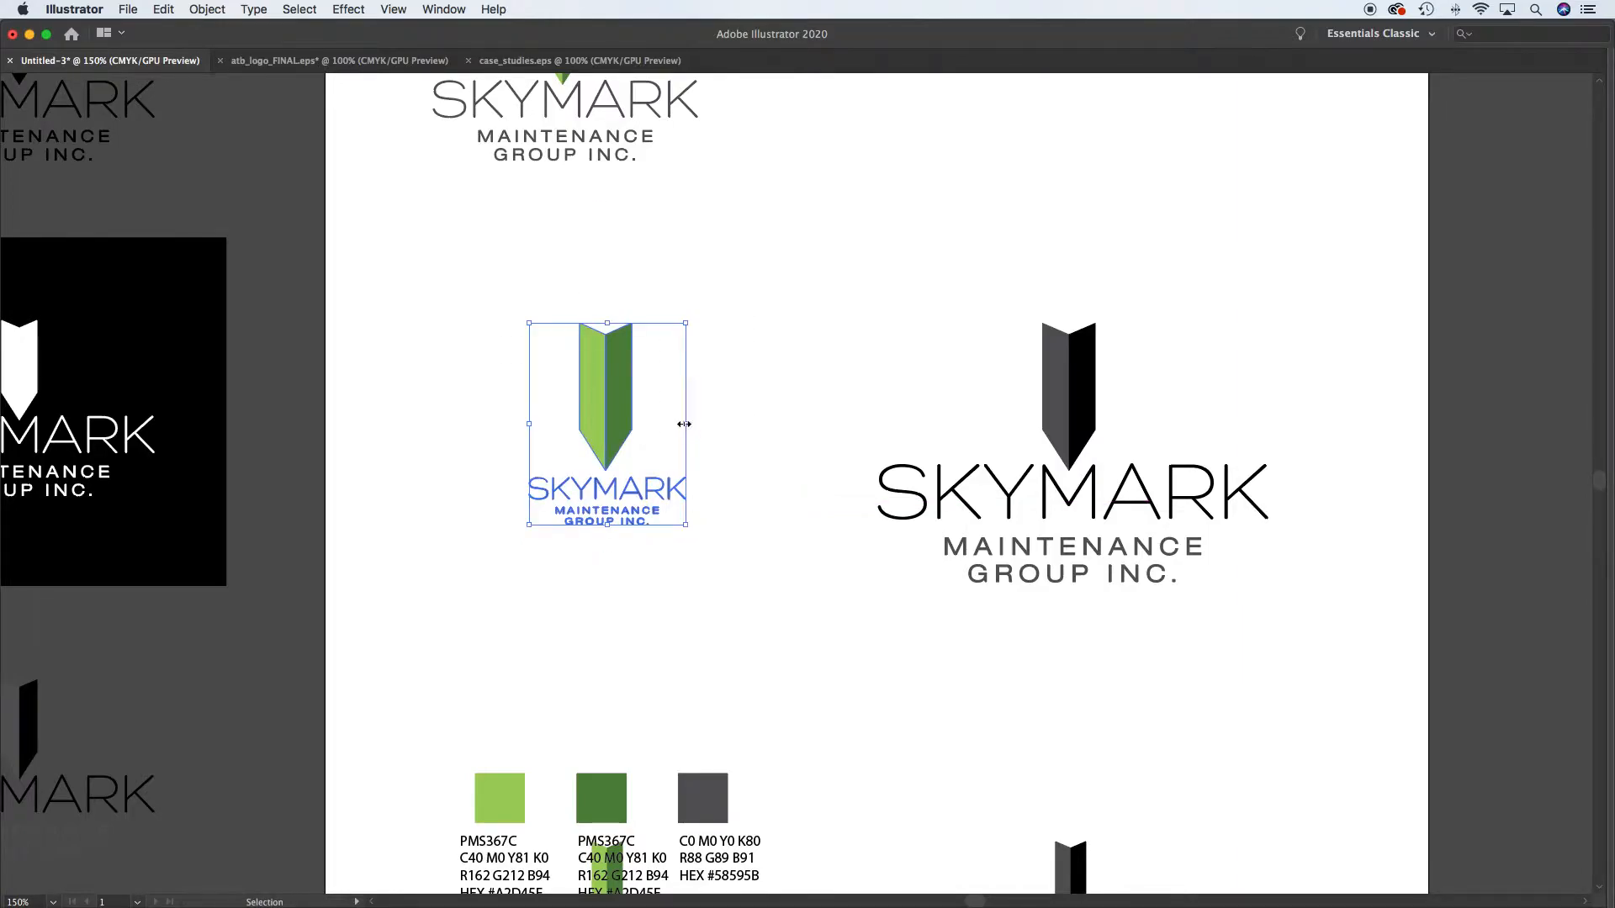
pyautogui.moveTo(687, 423); pyautogui.dragTo(635, 423)
pyautogui.click(685, 473)
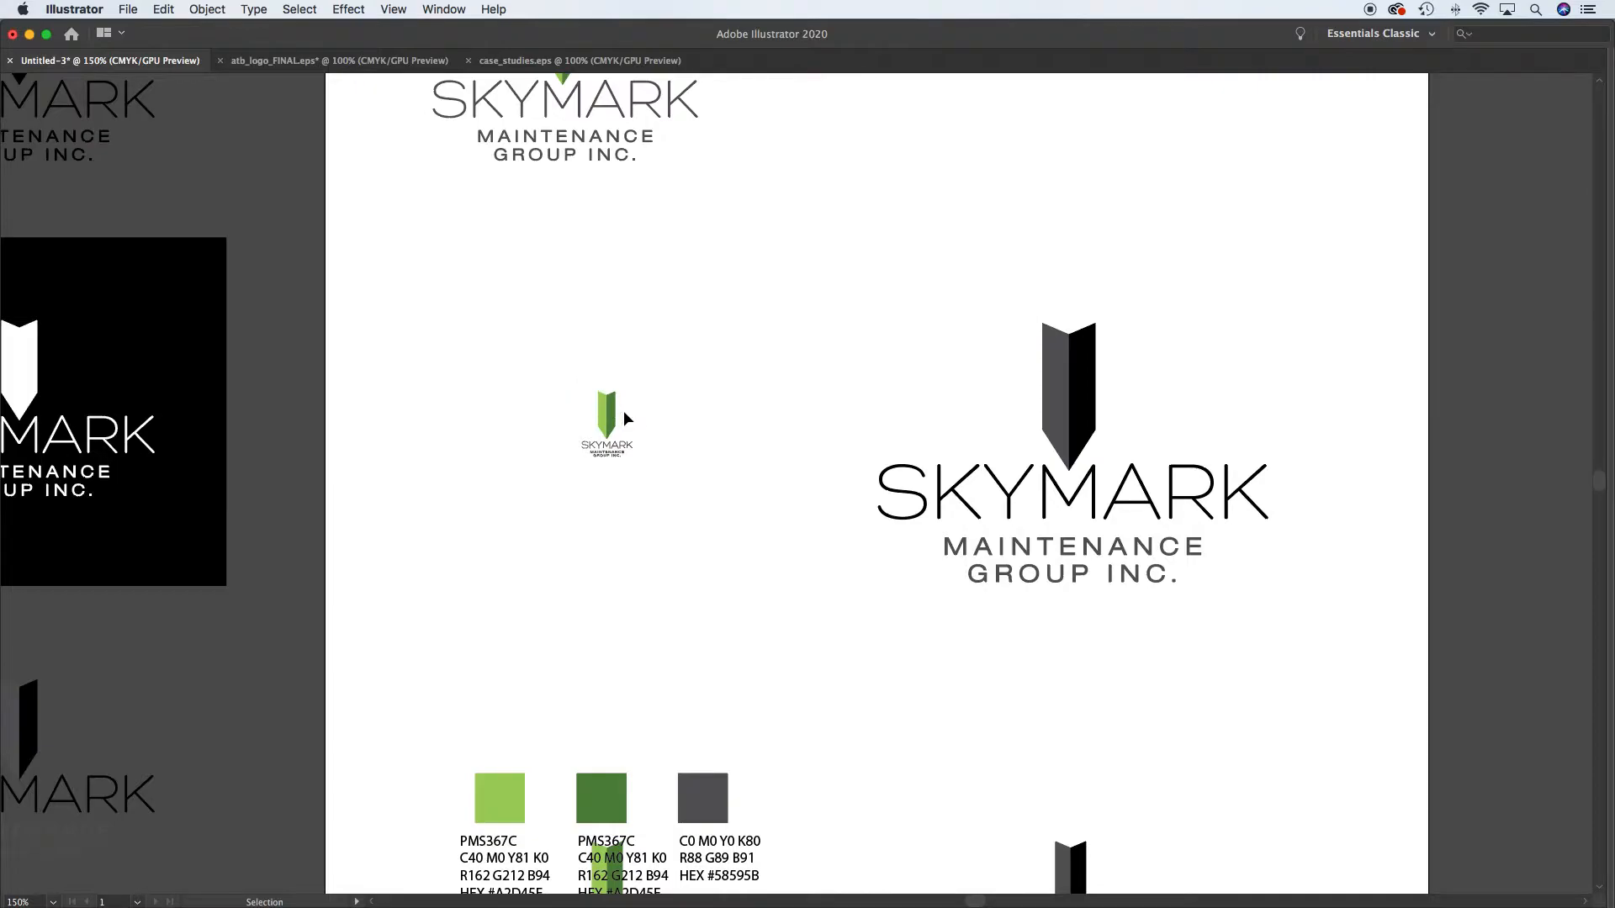
# Undo the whole-logo shrink together with the wordmark's move and scaling
pyautogui.press('super+z')
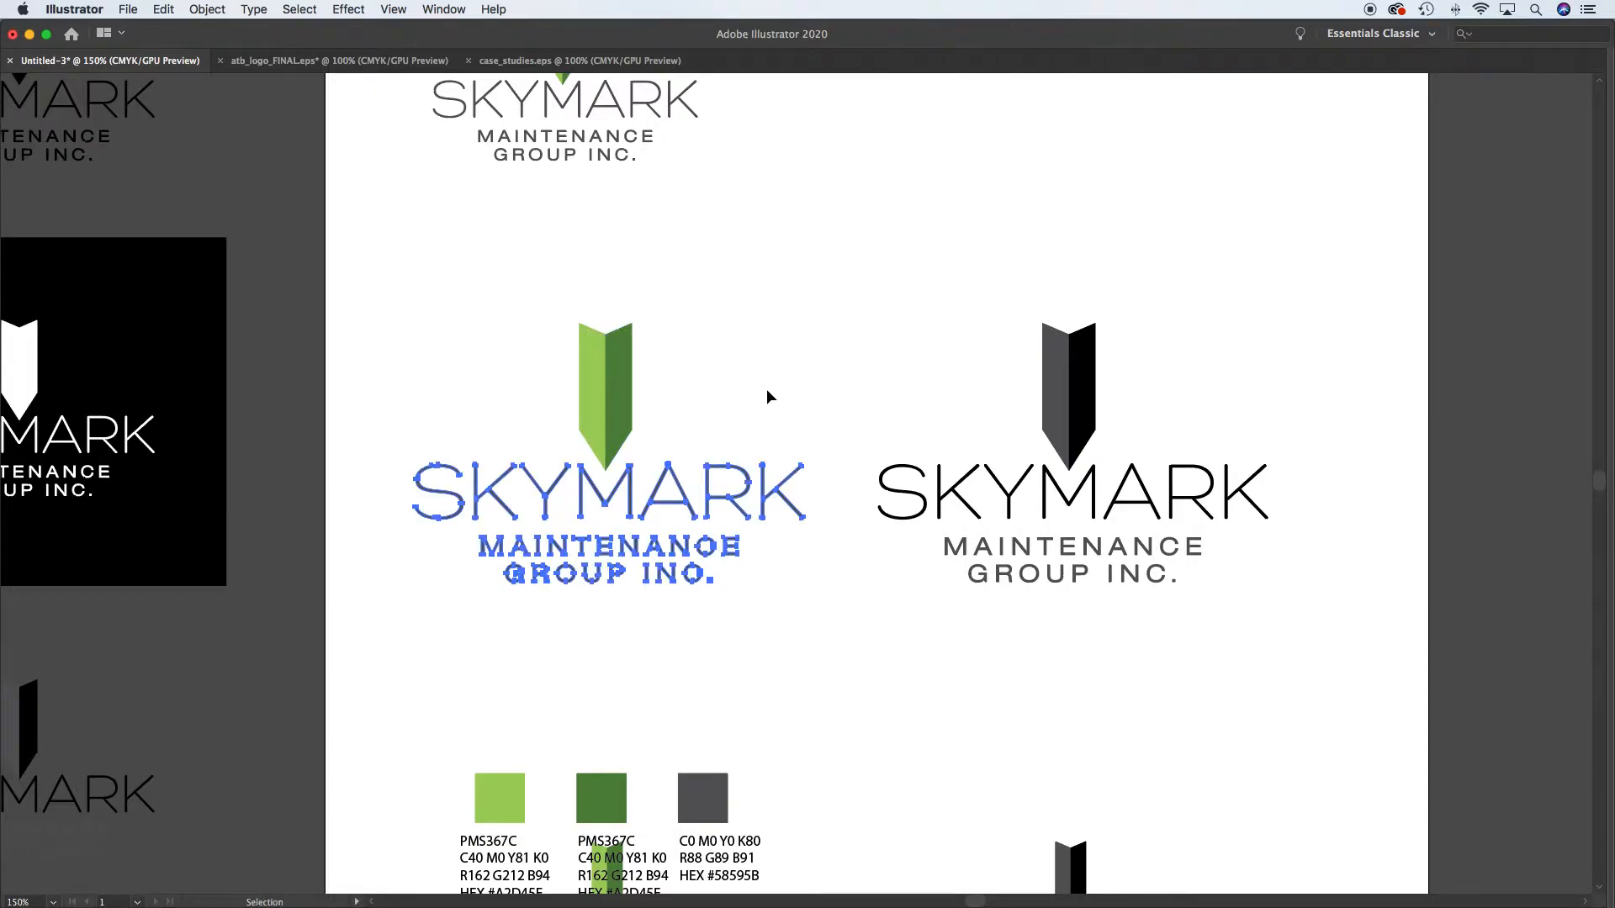
pyautogui.click(764, 385)
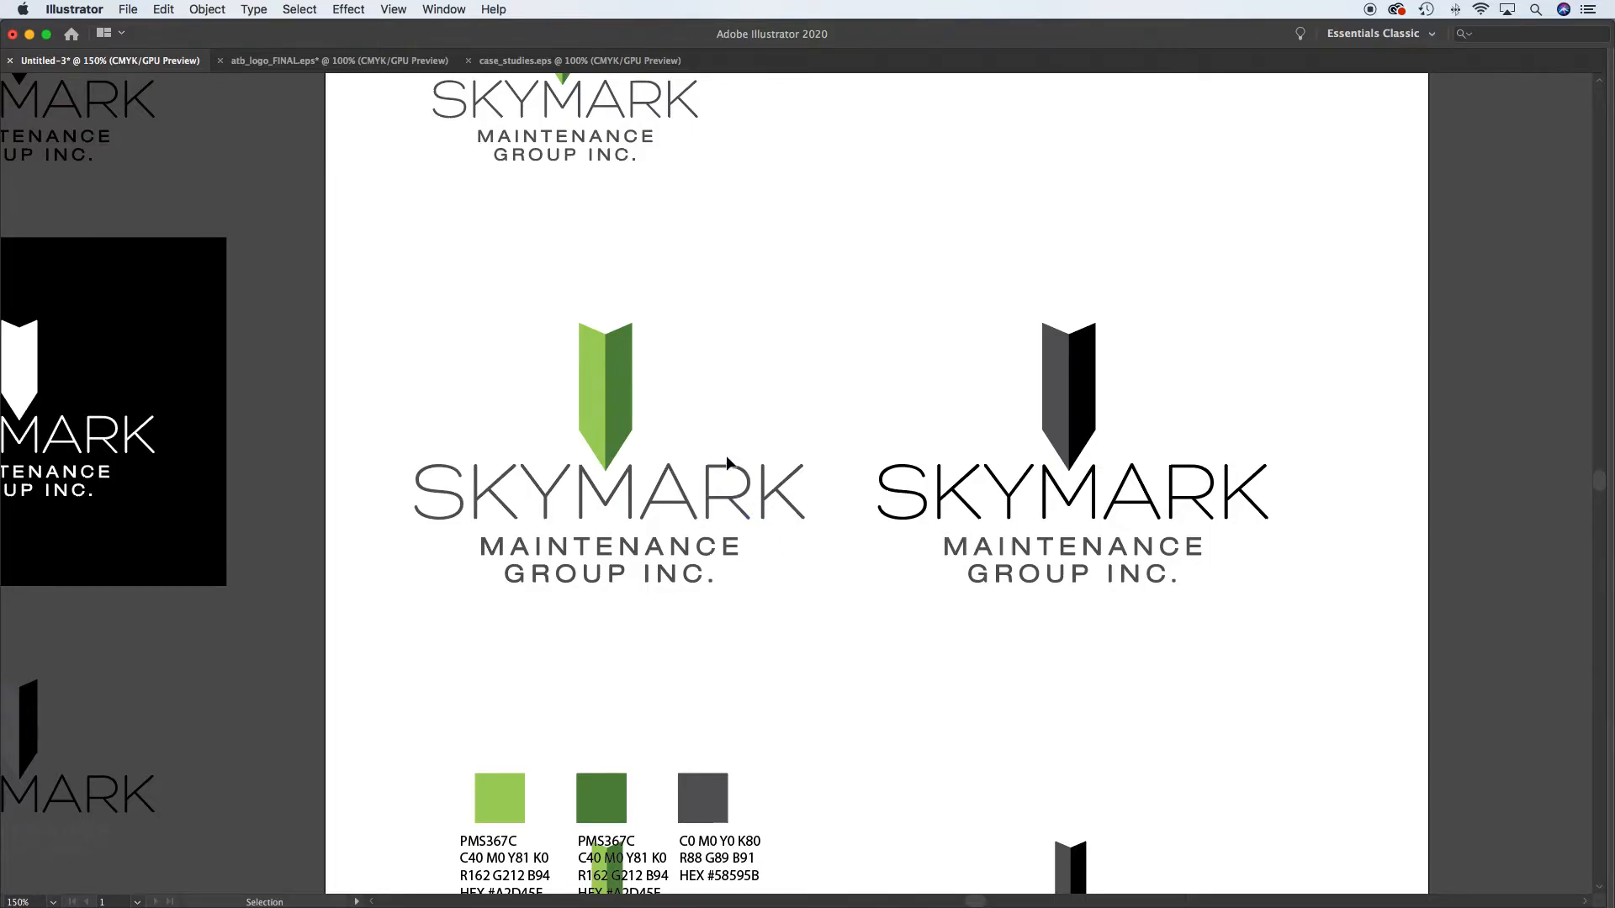
pyautogui.scroll(-1, 725, 456)
pyautogui.scroll(2, 764, 549)
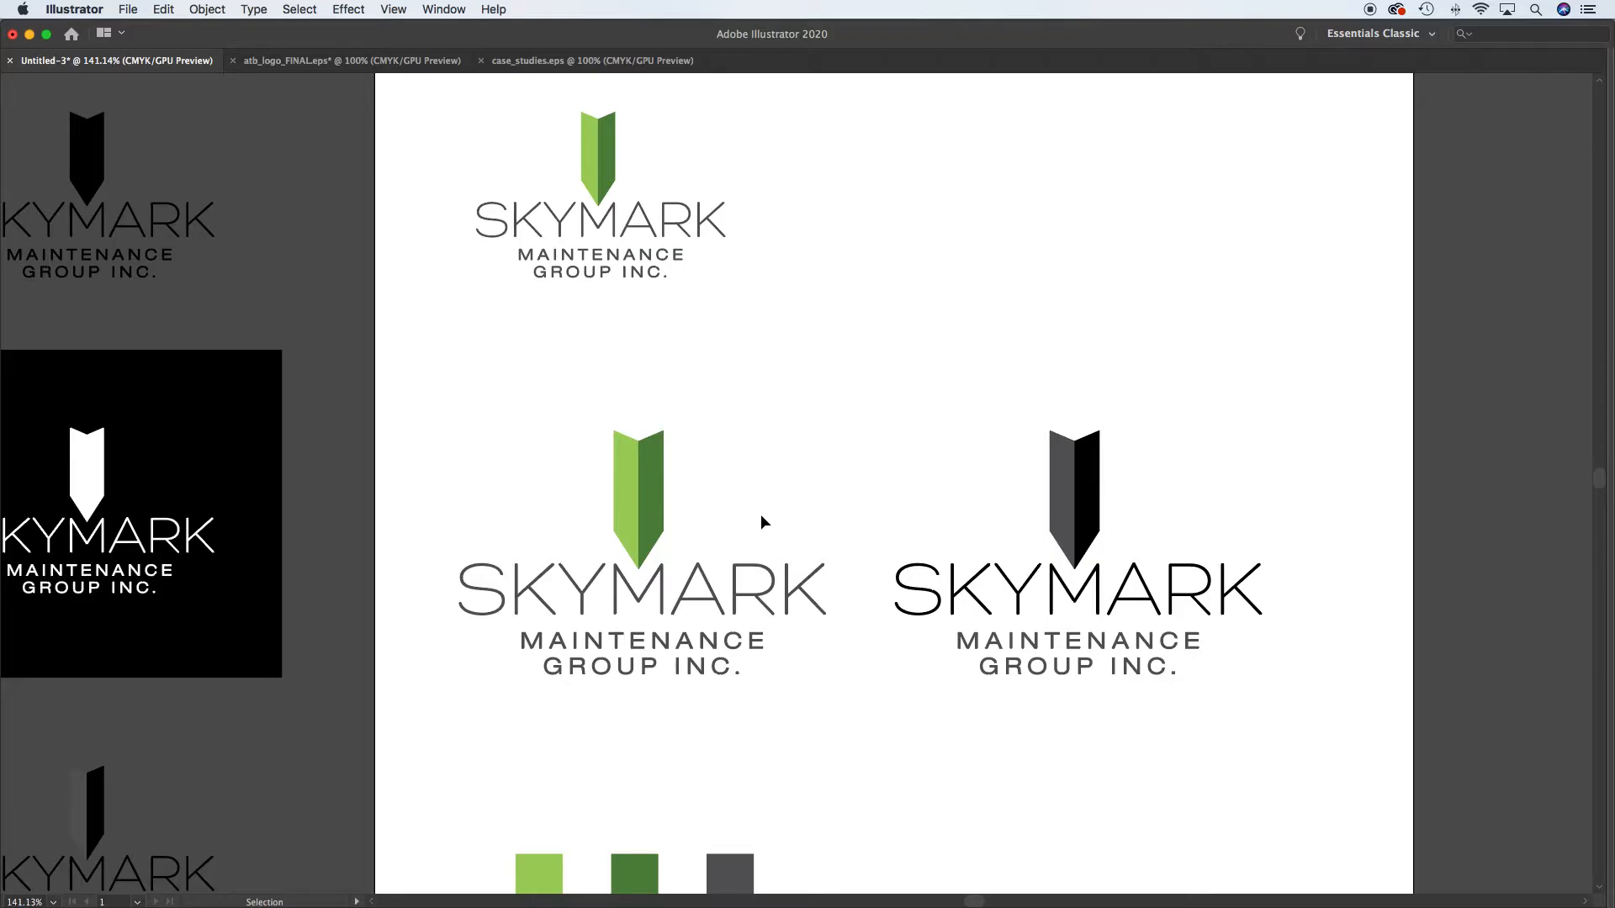
# Switch to the atb_logo_FINAL.eps document and examine the Around the Block logo up close
pyautogui.click(375, 62)
pyautogui.moveTo(779, 582); pyautogui.dragTo(751, 631)
pyautogui.press('z')
pyautogui.moveTo(604, 226); pyautogui.dragTo(731, 300)
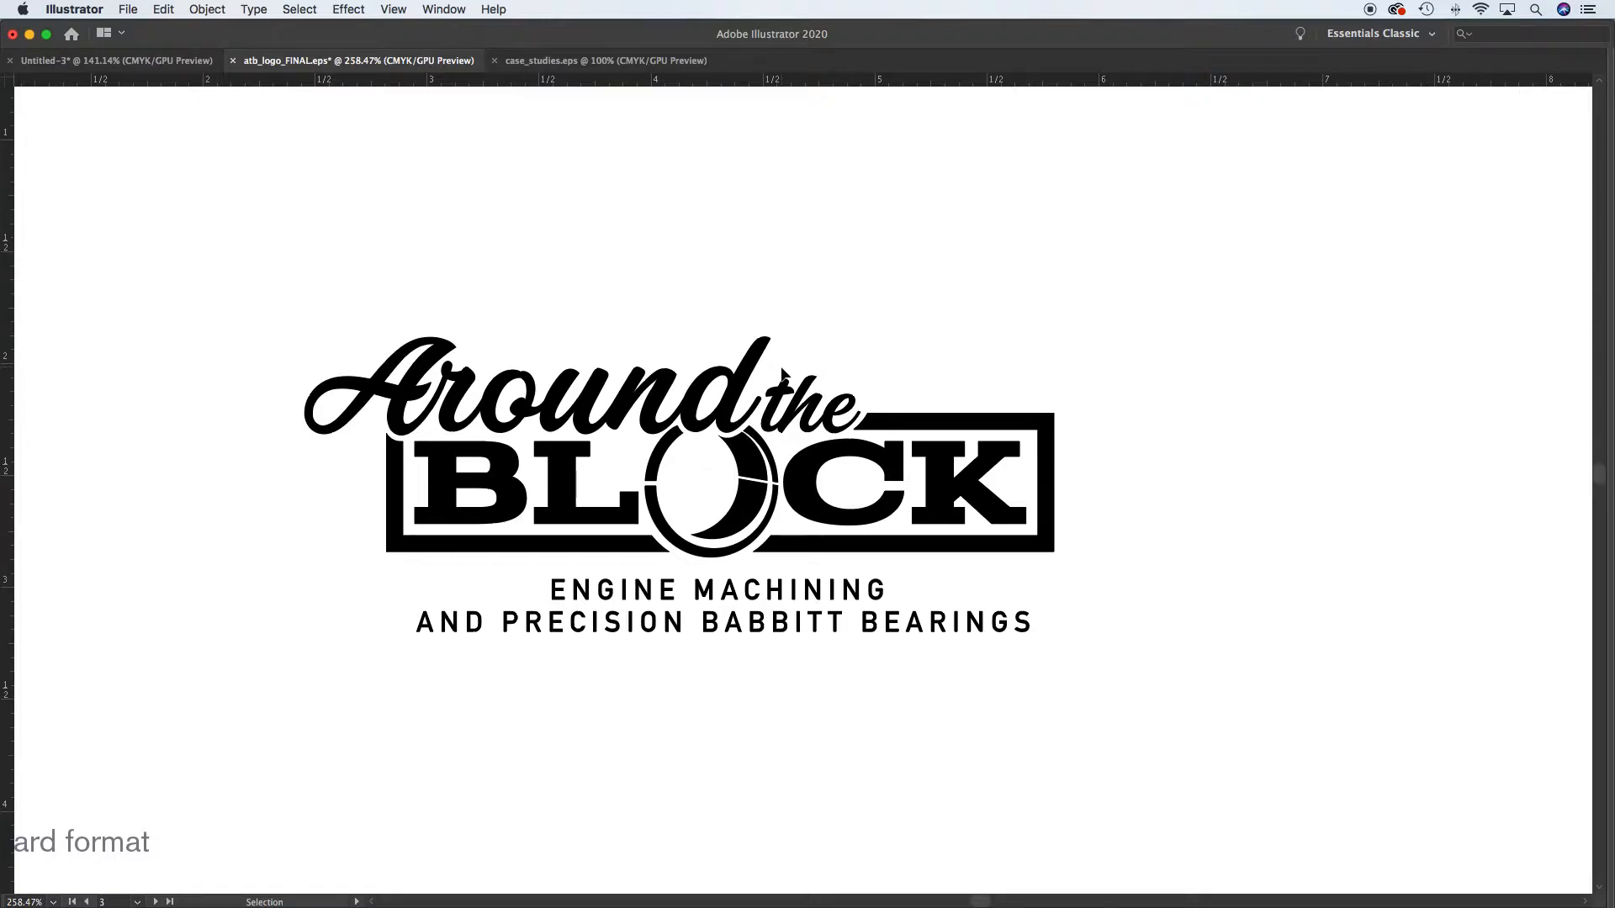
pyautogui.moveTo(781, 371); pyautogui.dragTo(784, 402)
pyautogui.click(728, 327)
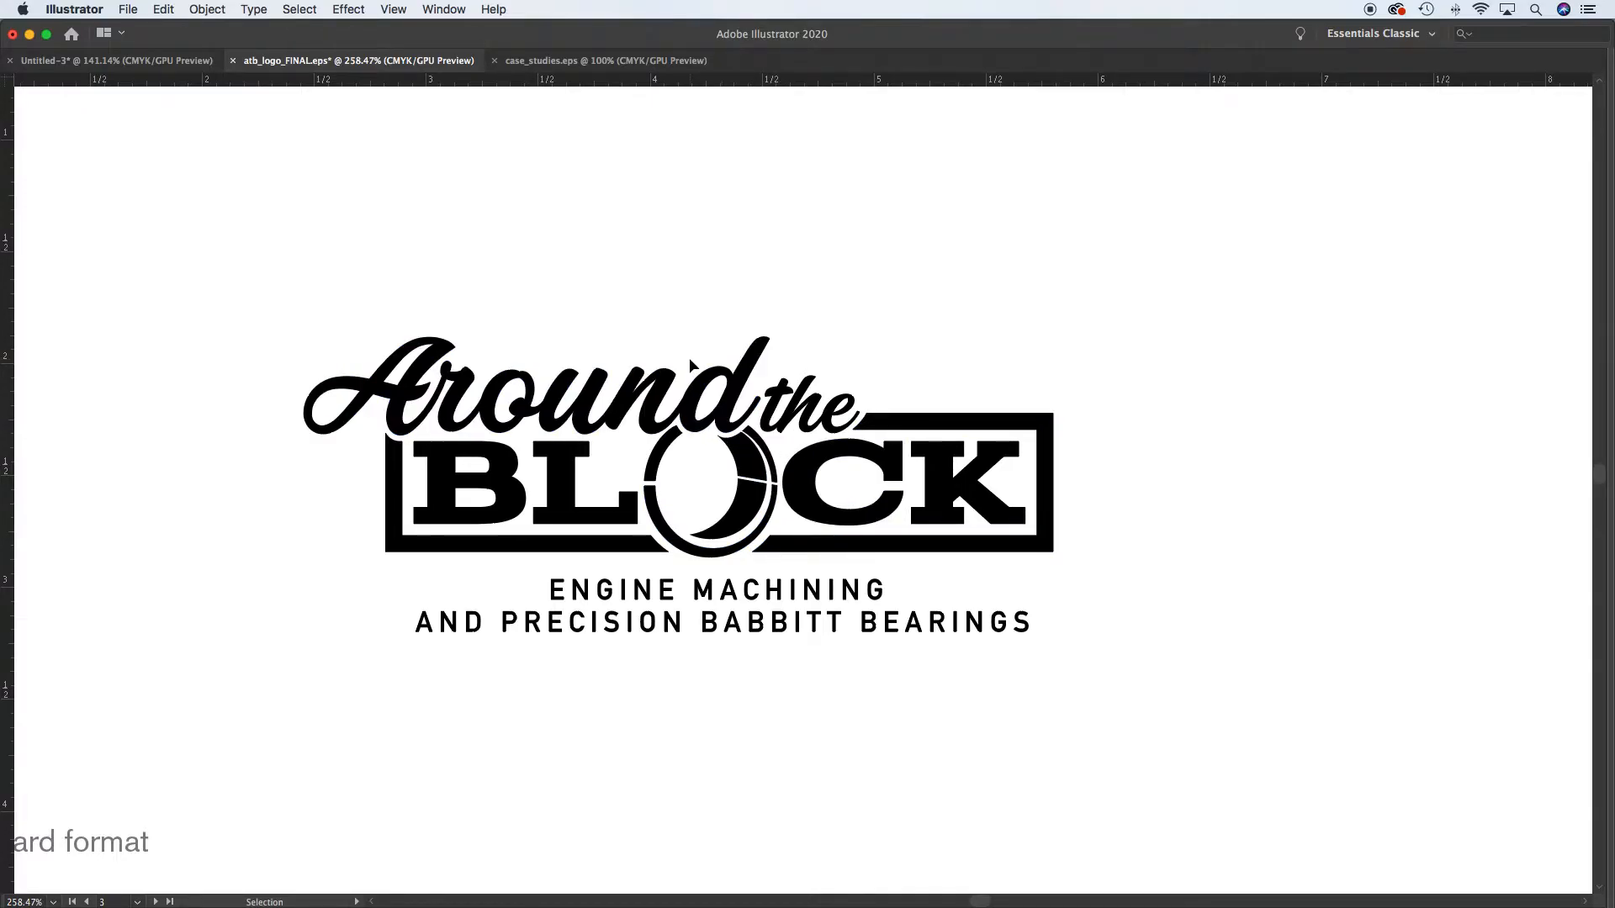
# Show the panels, draw a rectangle about 1.19 by 0.46 in over the letters BL, and fill it with cyan
pyautogui.press('Tab')
pyautogui.click(43, 239)
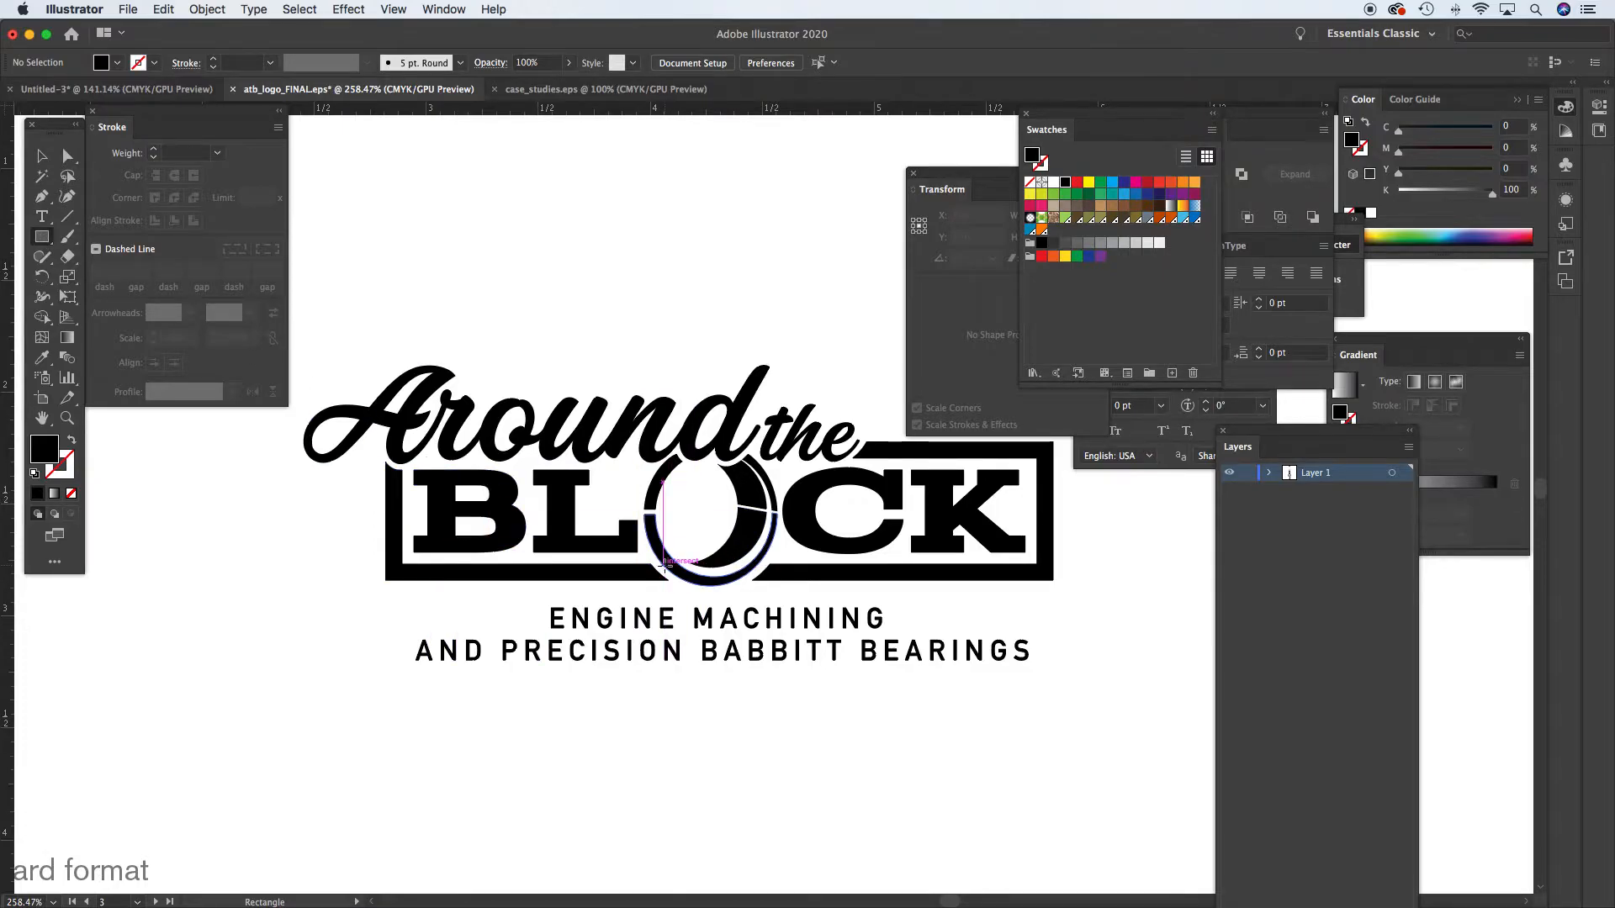
pyautogui.moveTo(664, 564); pyautogui.dragTo(403, 460)
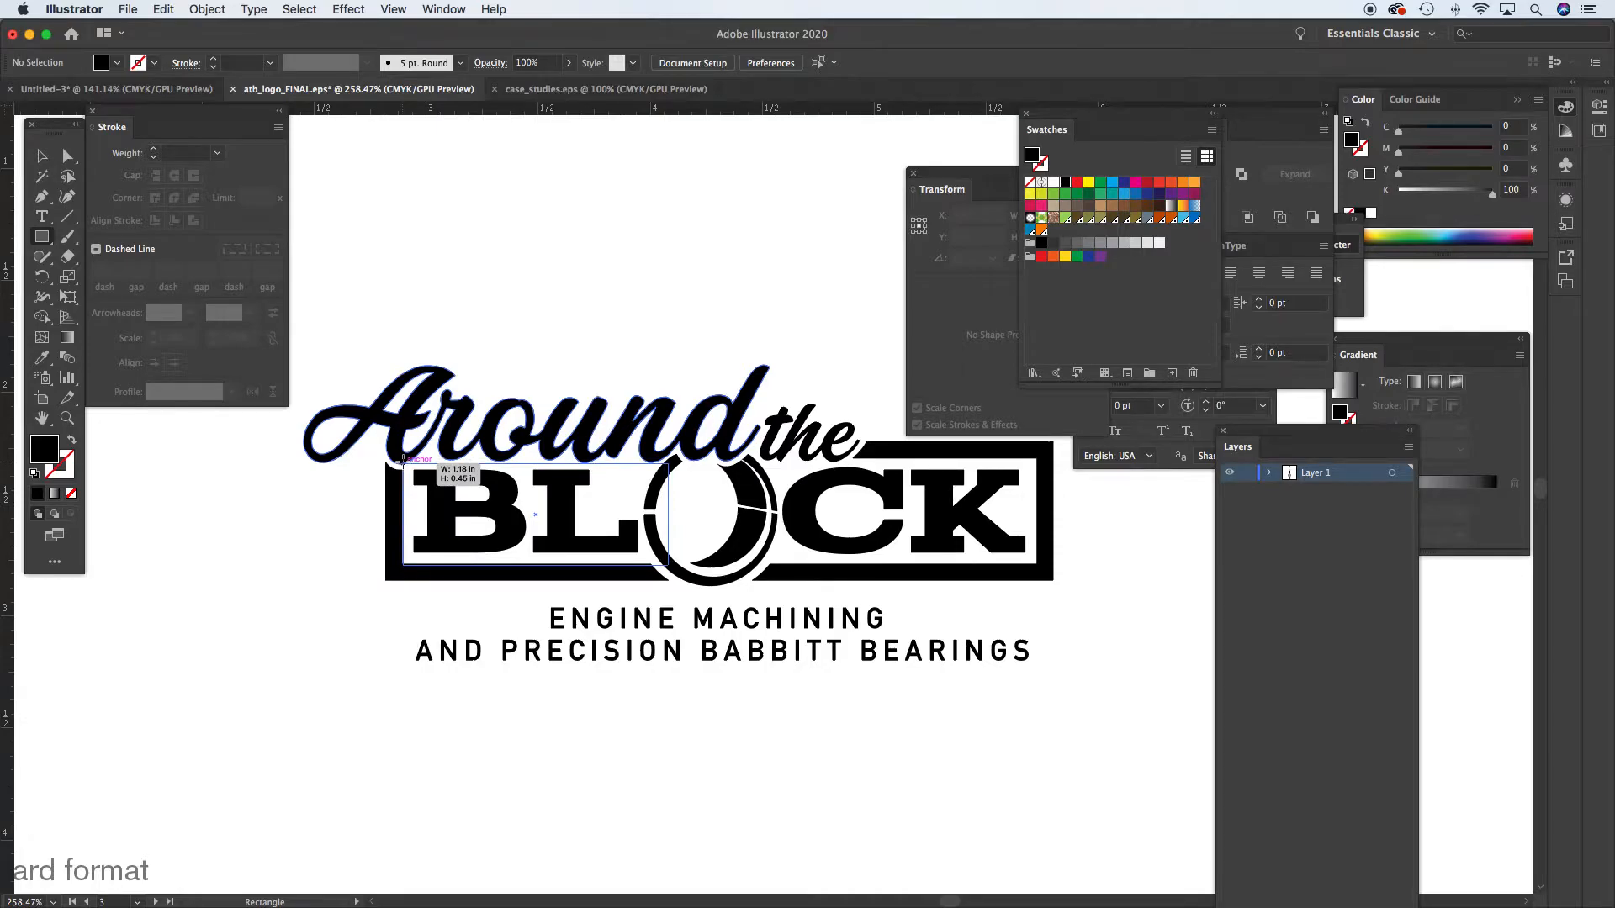
pyautogui.moveTo(402, 459); pyautogui.dragTo(402, 459)
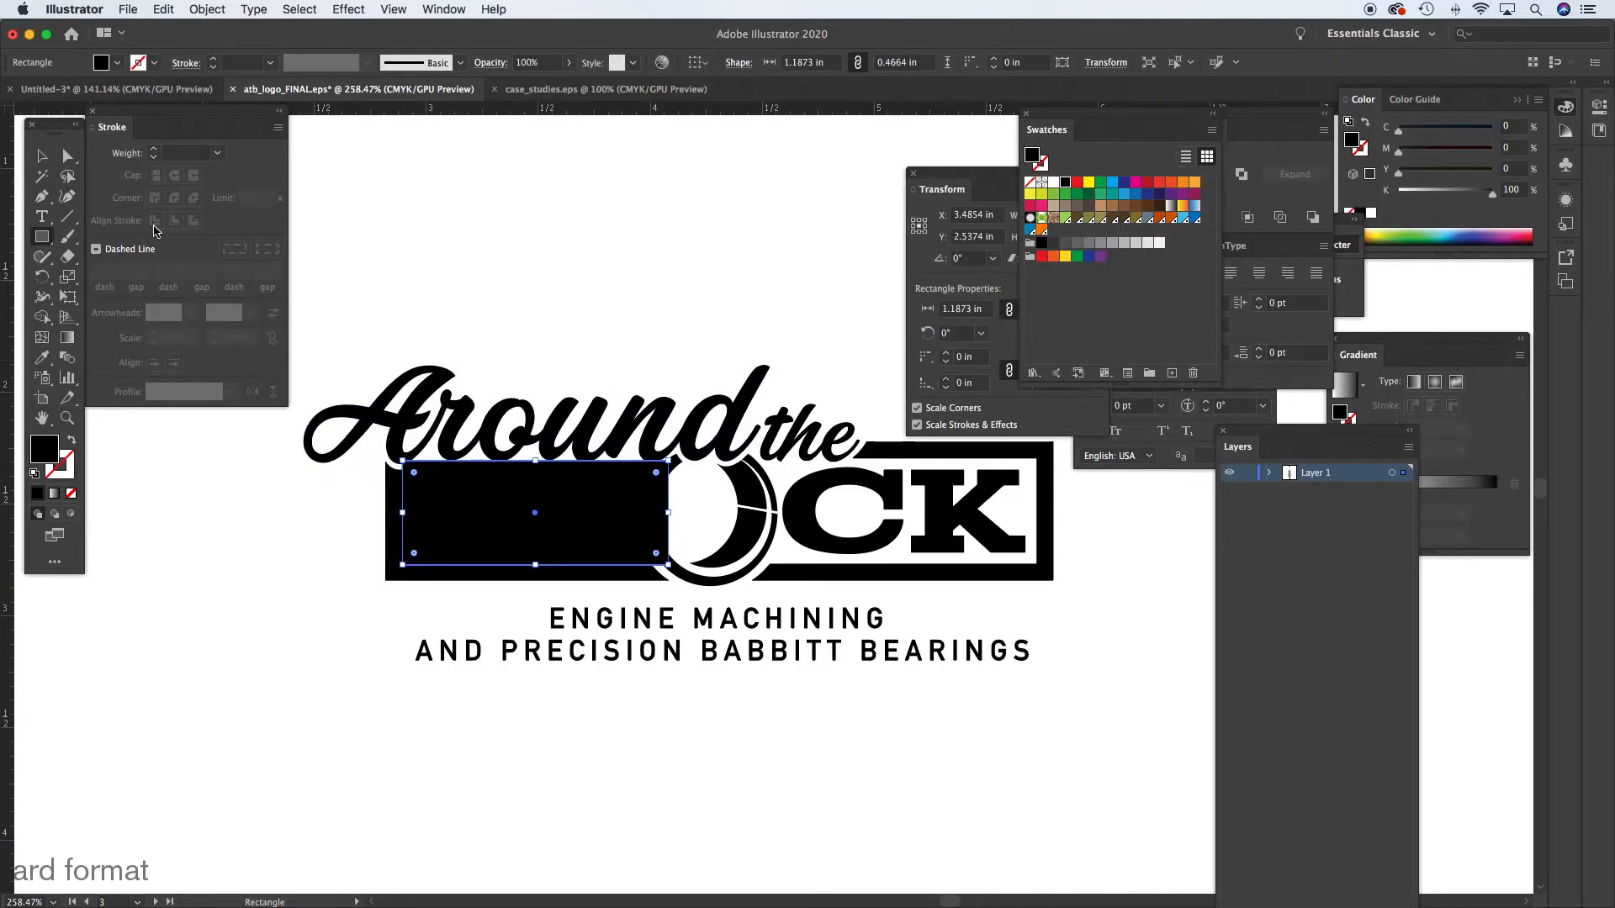
pyautogui.press('v')
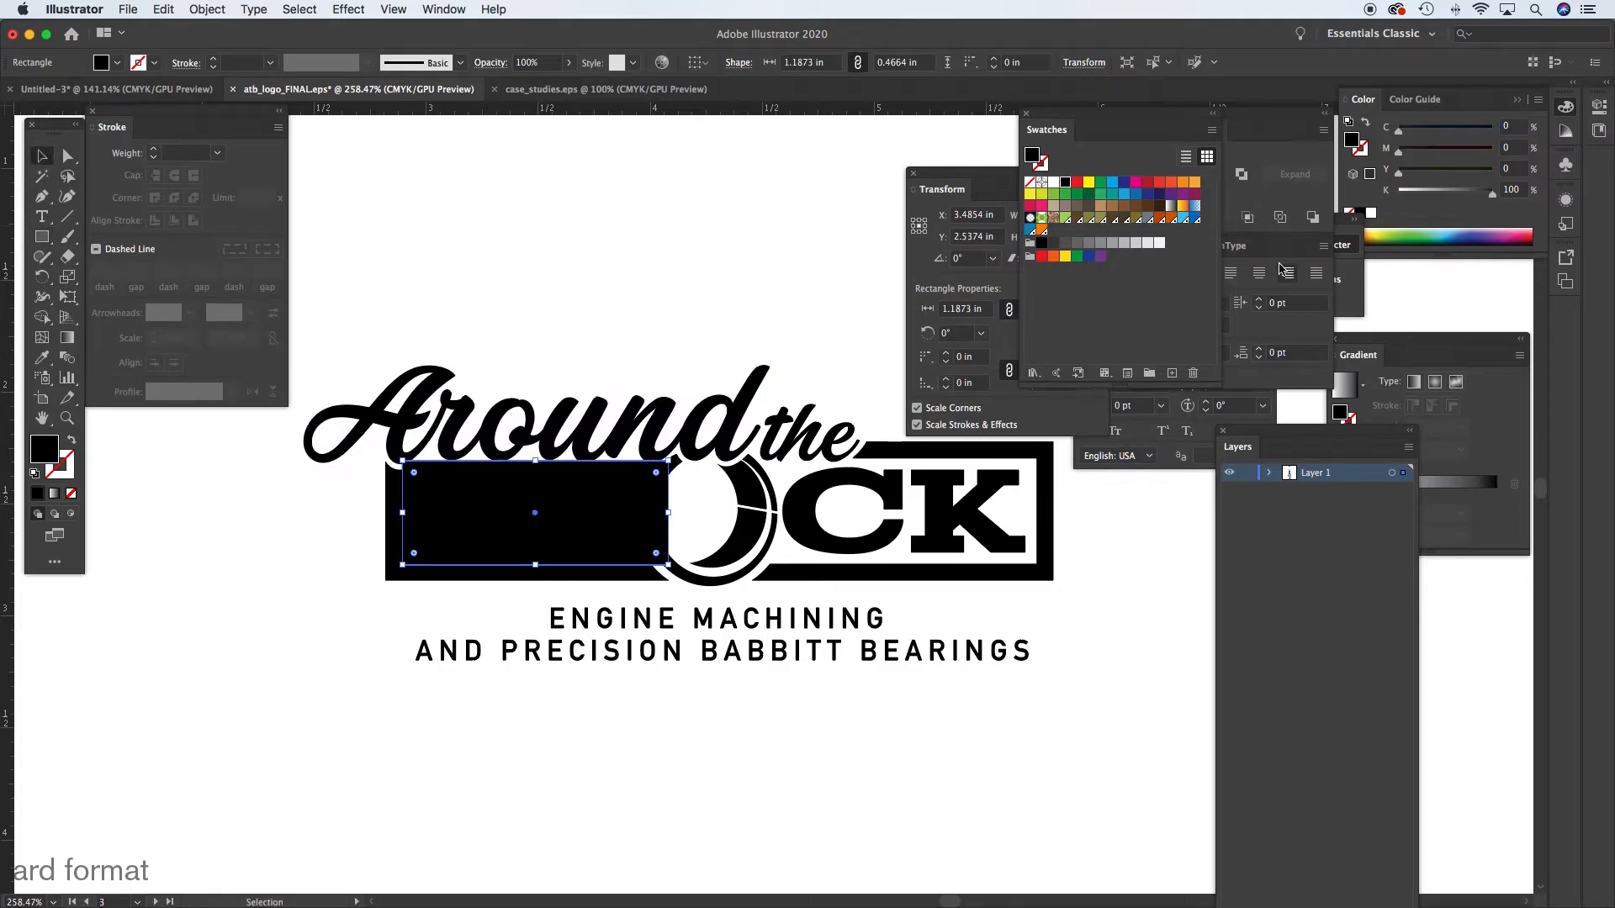
pyautogui.click(1112, 181)
pyautogui.moveTo(537, 565); pyautogui.dragTo(540, 567)
# Draw a cyan circle about 0.50 in across over the end of the rectangle and the inside of the O
pyautogui.keyDown('super'); pyautogui.click(765, 572); pyautogui.keyUp('super')
pyautogui.keyDown('super'); pyautogui.click(760, 541); pyautogui.keyUp('super')
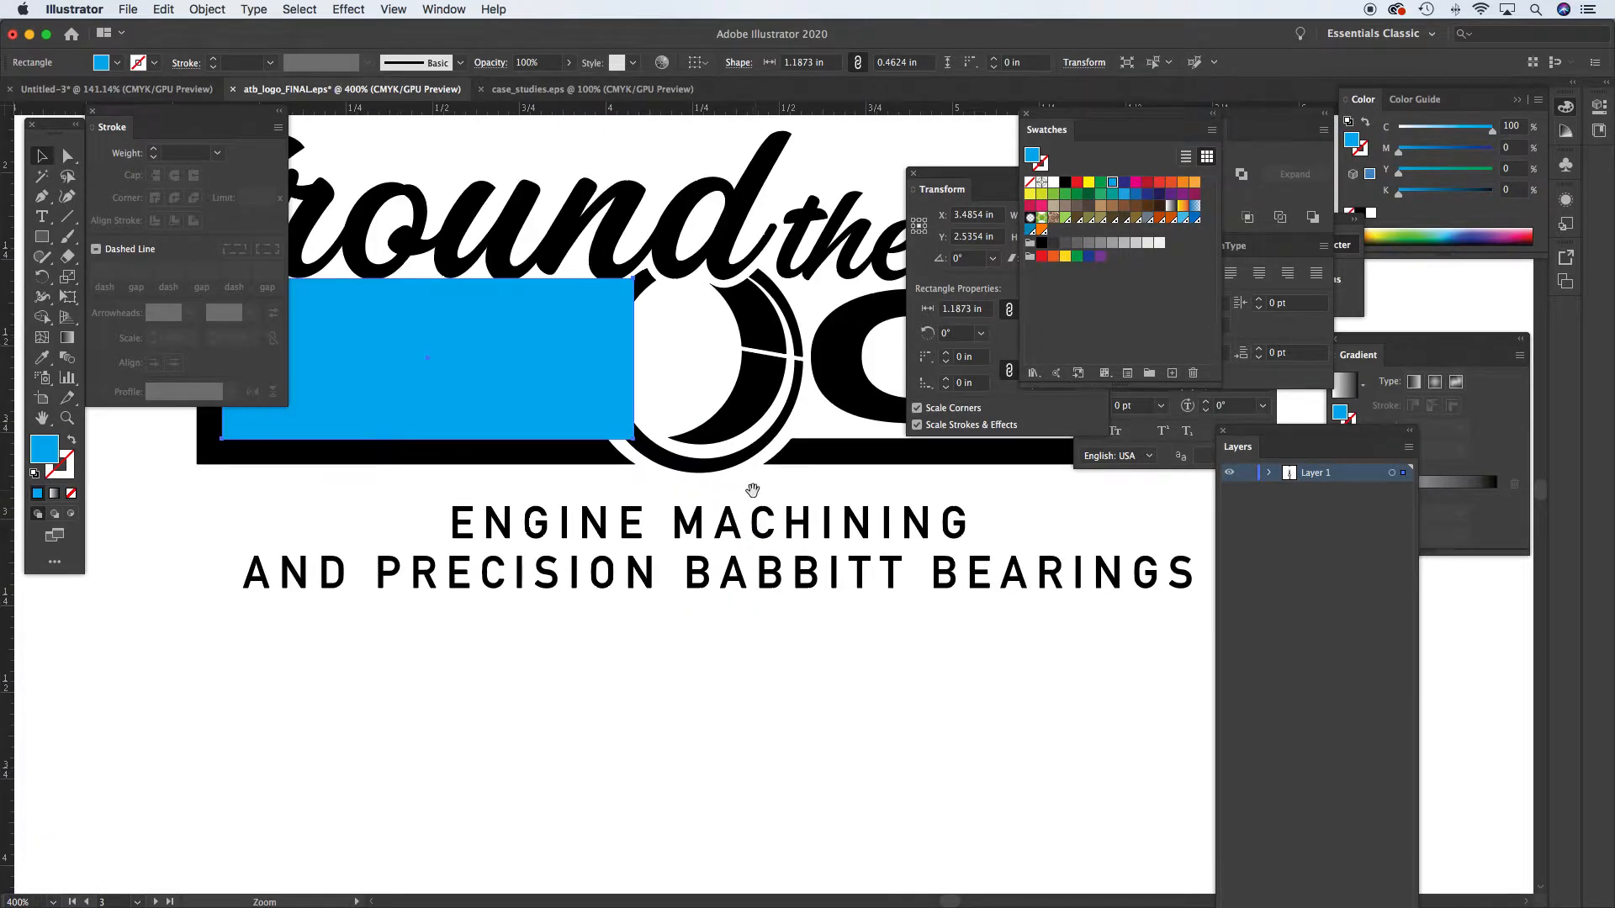
pyautogui.moveTo(752, 490); pyautogui.dragTo(695, 782)
pyautogui.moveTo(51, 241); pyautogui.dragTo(101, 261)
pyautogui.moveTo(490, 589)
pyautogui.mouseDown()
pyautogui.moveTo(622, 698)
pyautogui.moveTo(685, 711)
pyautogui.mouseUp()
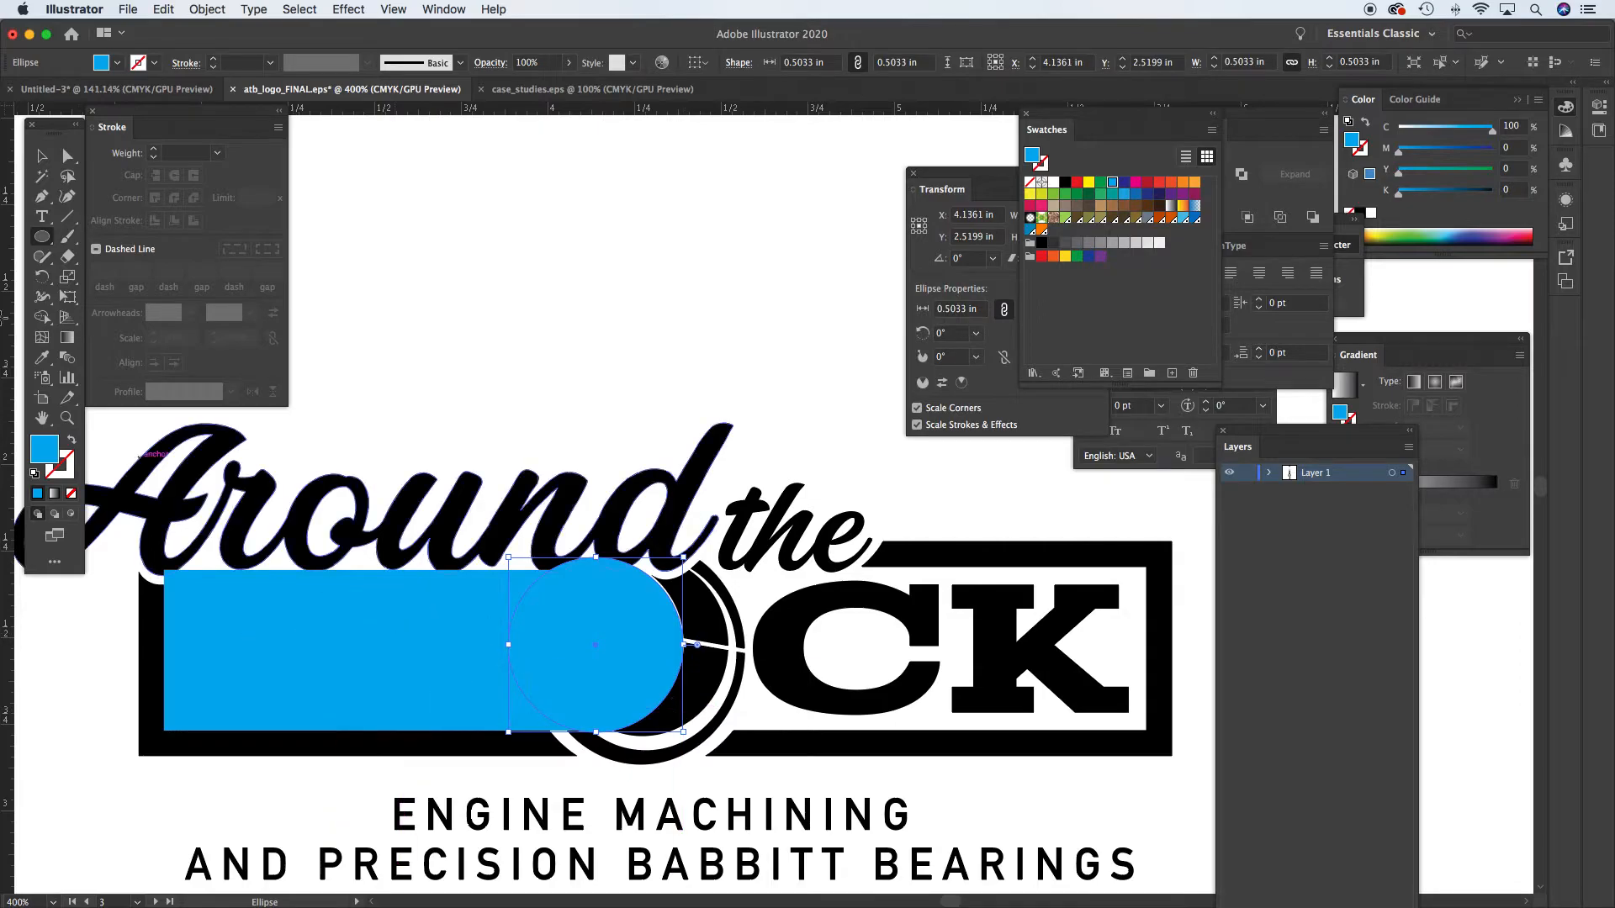
# Stretch the cyan rectangle to about 1.37 by 0.50 in so it matches the circle's height and reaches into it
pyautogui.press('v')
pyautogui.click(354, 602)
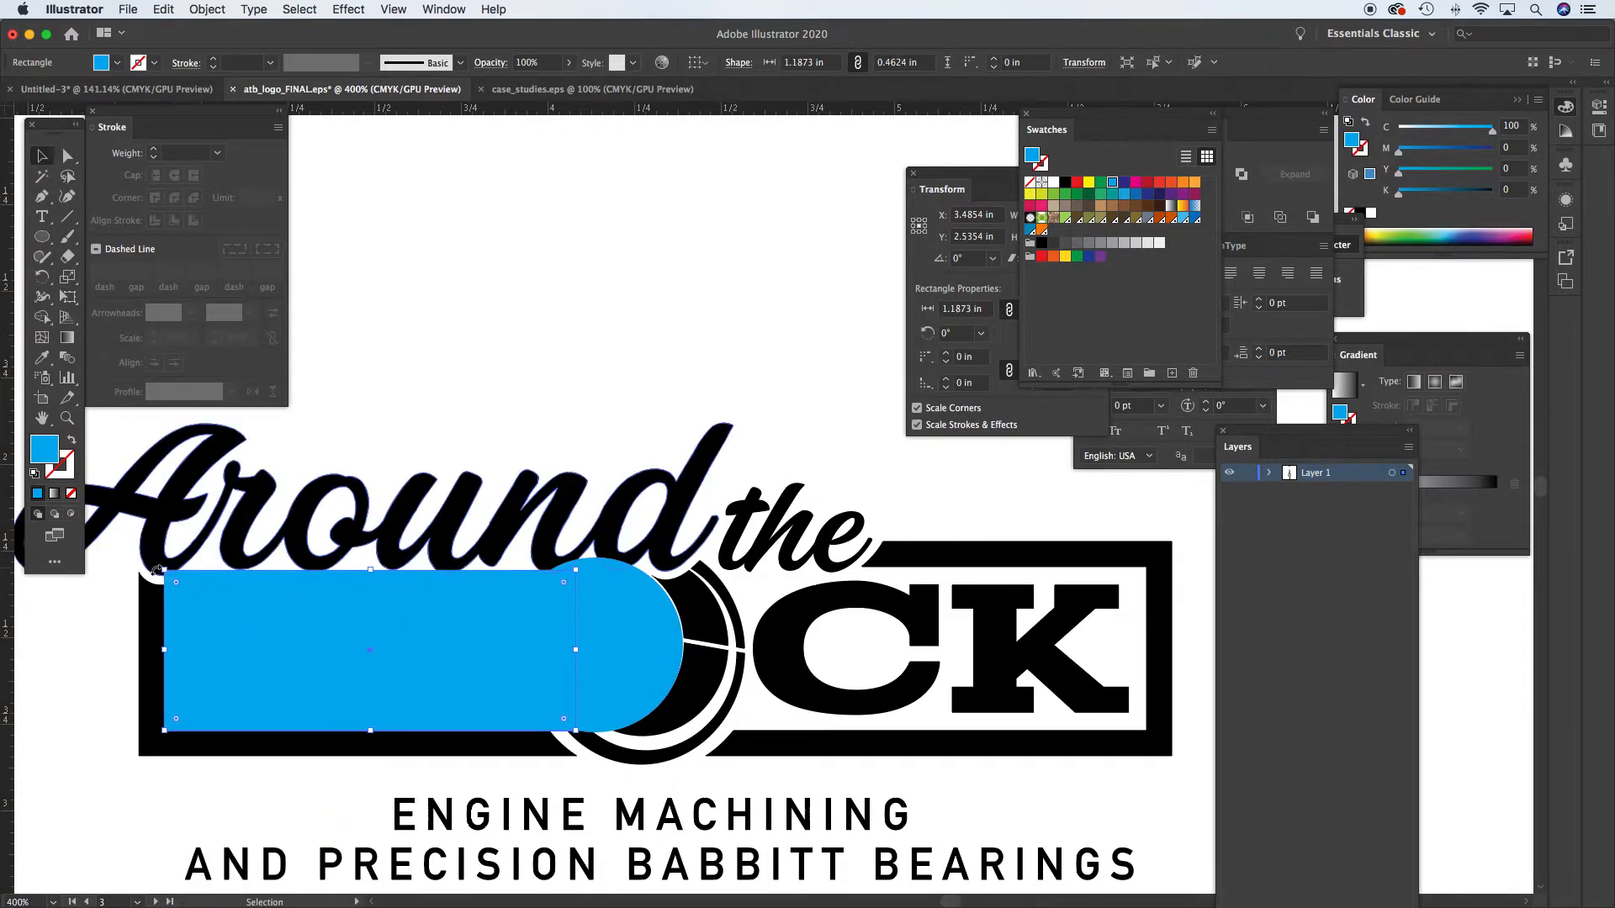
pyautogui.moveTo(157, 571); pyautogui.dragTo(134, 544)
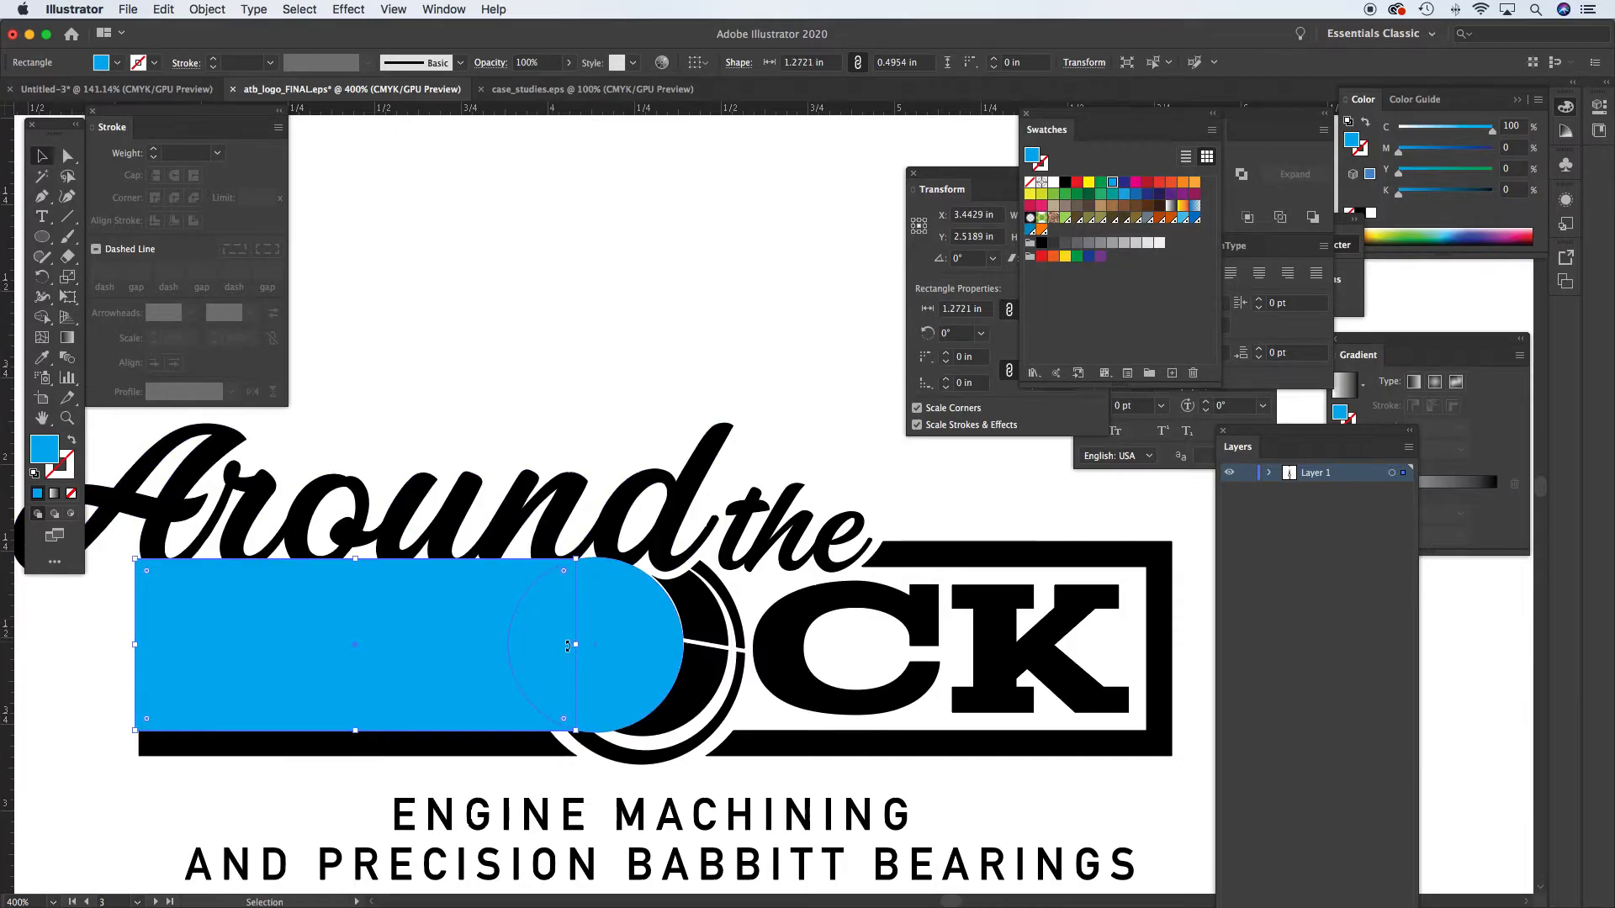
pyautogui.moveTo(577, 644); pyautogui.dragTo(610, 644)
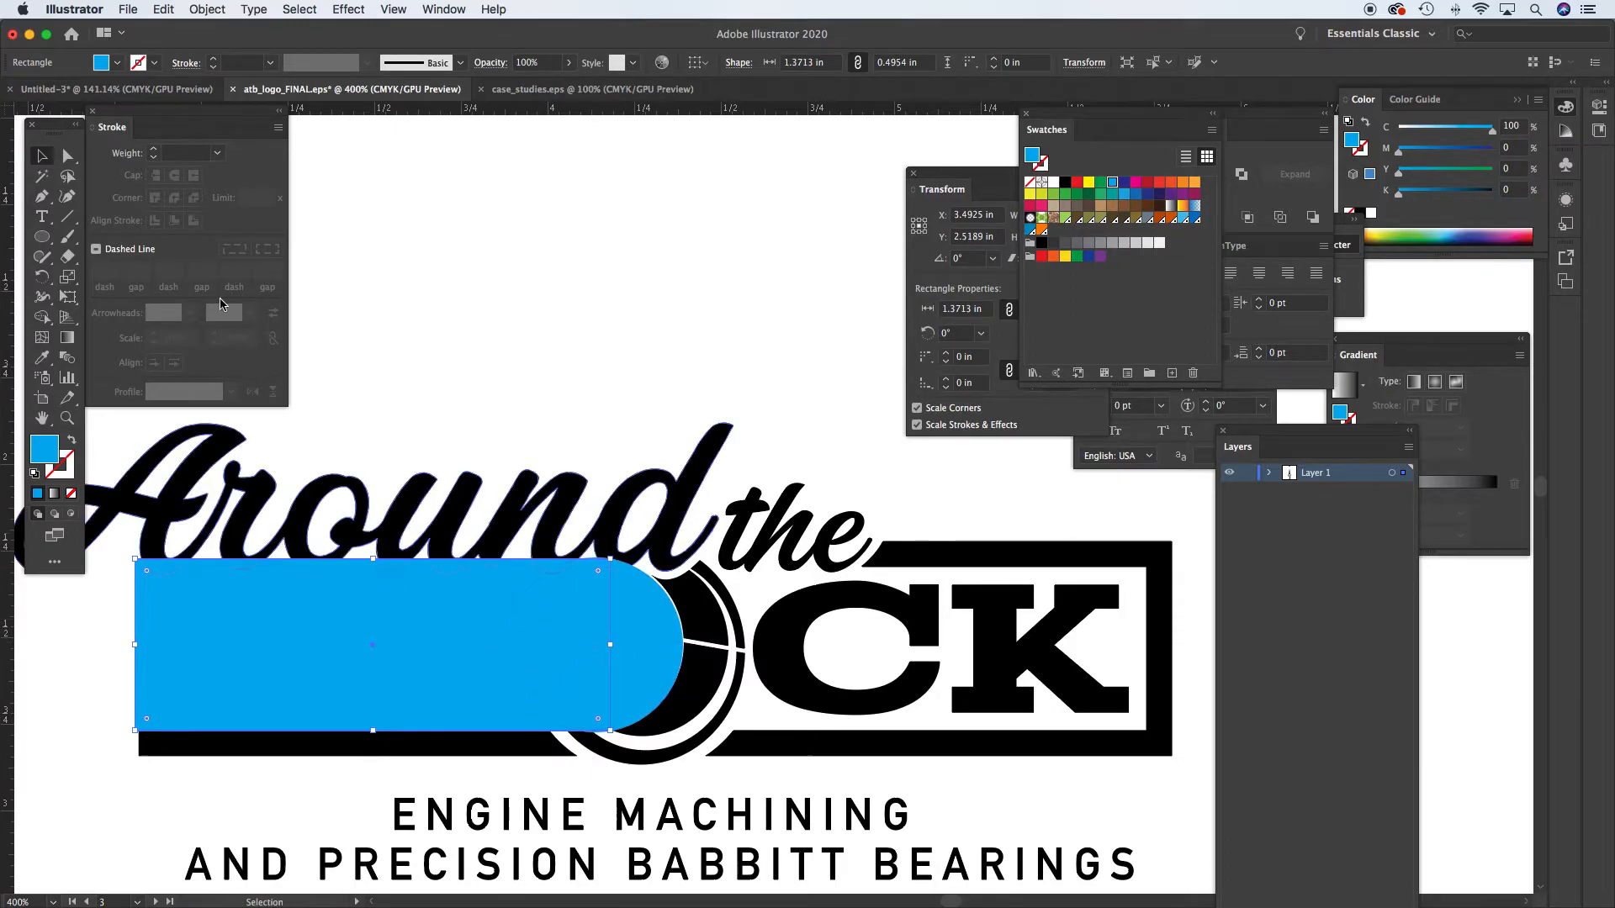
pyautogui.click(602, 256)
# Group the cyan rectangle and circle and move them up about 0.9 in, above the Around the Block lettering
pyautogui.keyDown('alt'); pyautogui.keyDown('super'); pyautogui.click(696, 548); pyautogui.keyUp('super'); pyautogui.keyUp('alt')
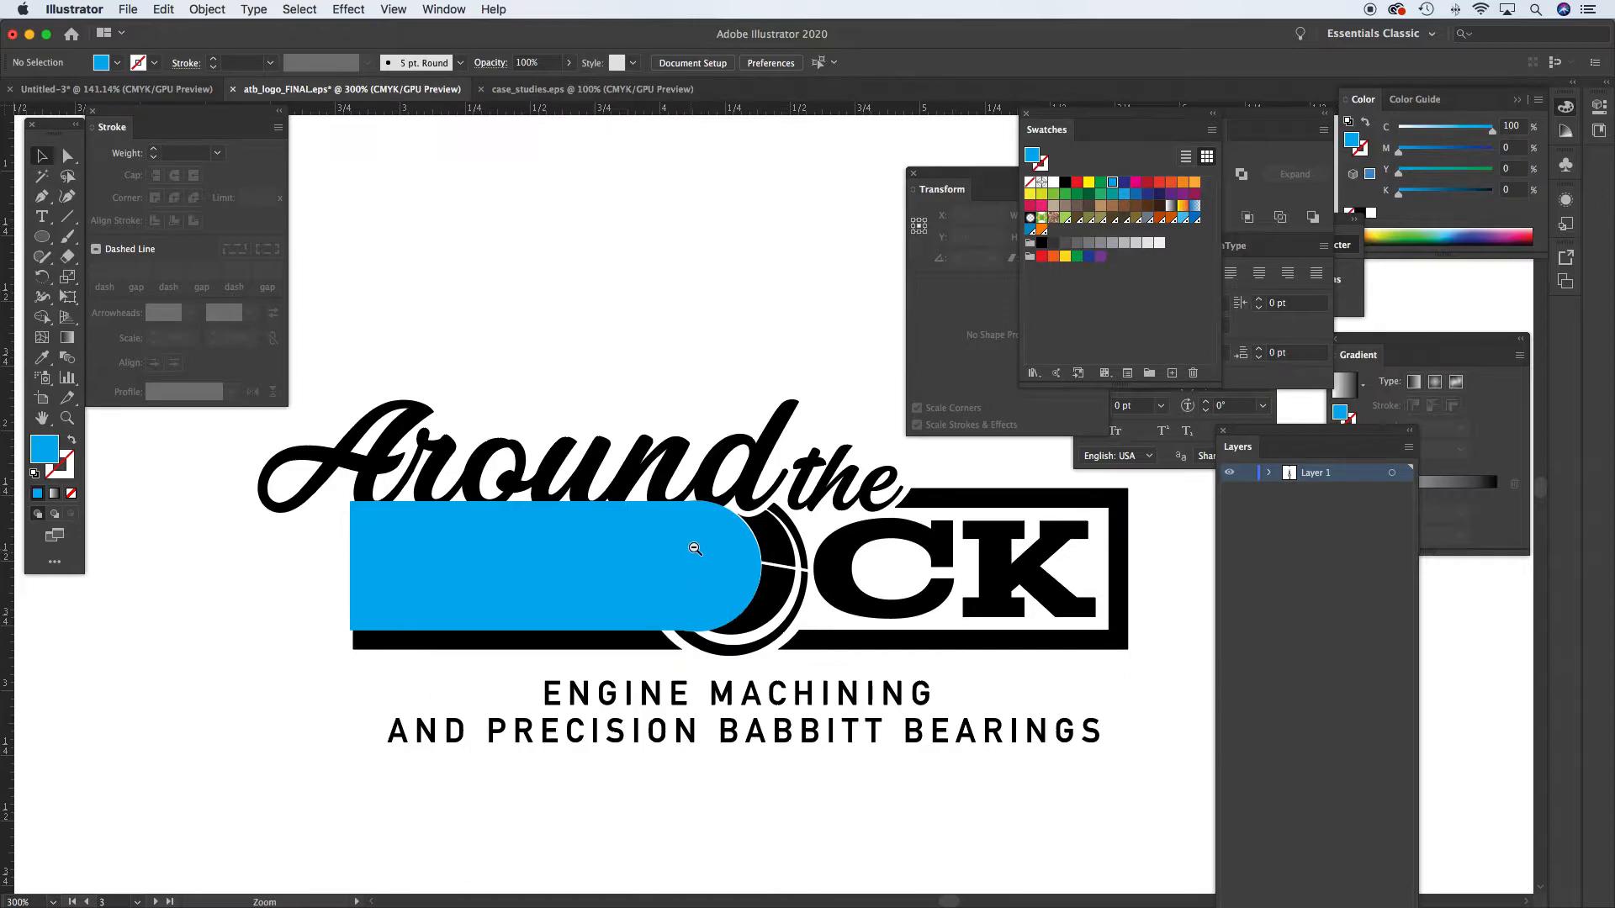
pyautogui.keyDown('alt'); pyautogui.keyDown('super'); pyautogui.click(703, 543); pyautogui.keyUp('super'); pyautogui.keyUp('alt')
pyautogui.moveTo(726, 534); pyautogui.dragTo(682, 598)
pyautogui.click(741, 586)
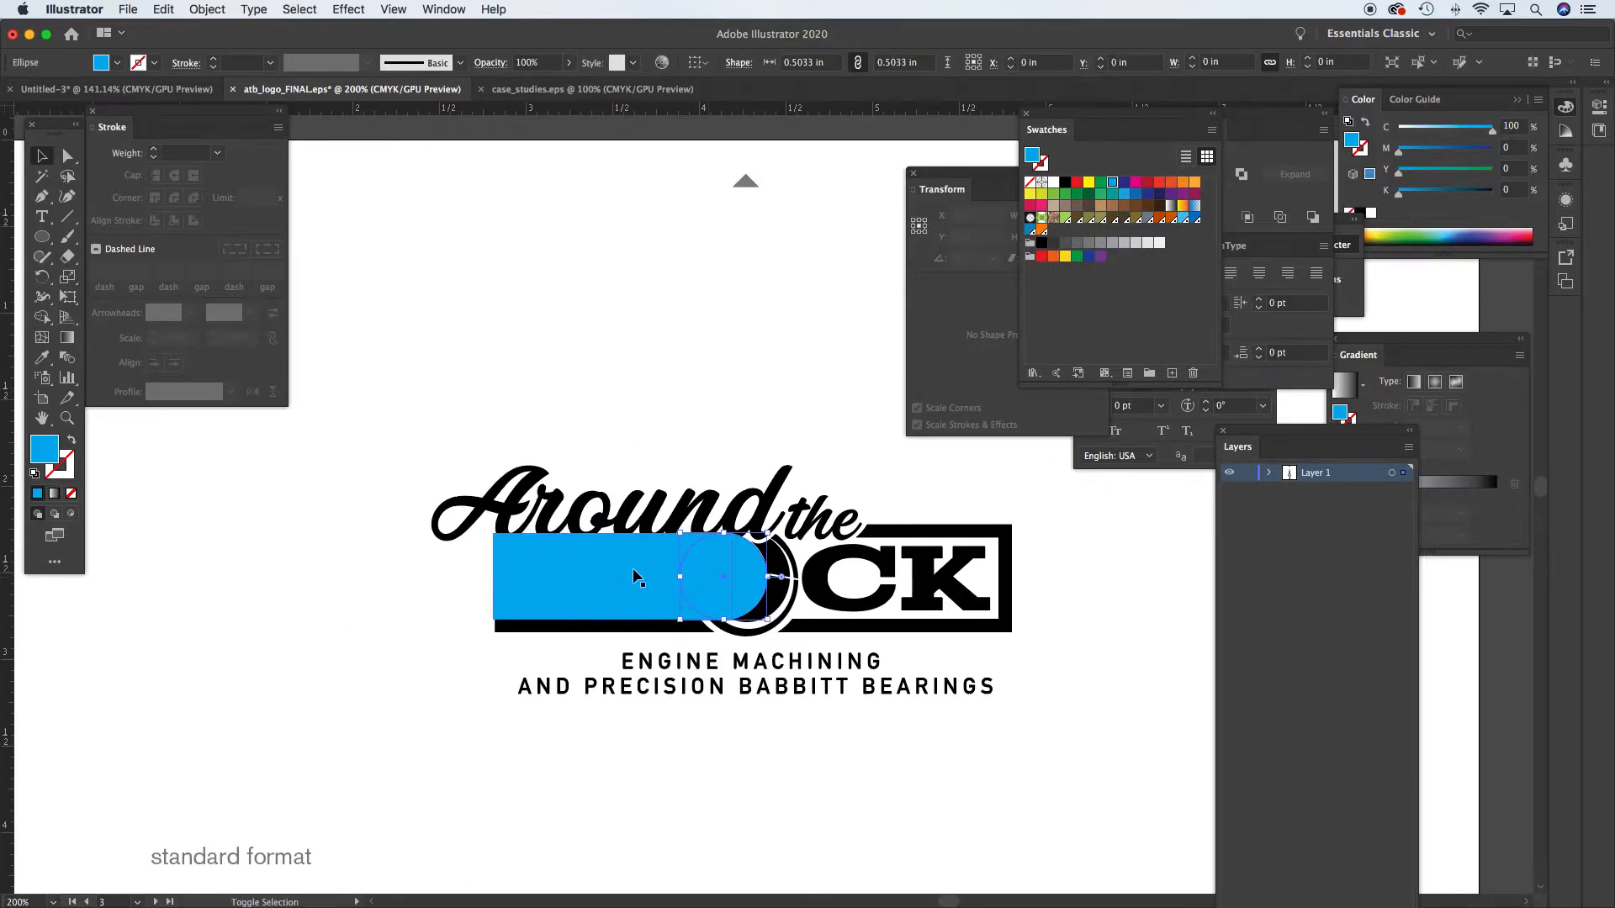
pyautogui.moveTo(642, 558); pyautogui.dragTo(642, 402)
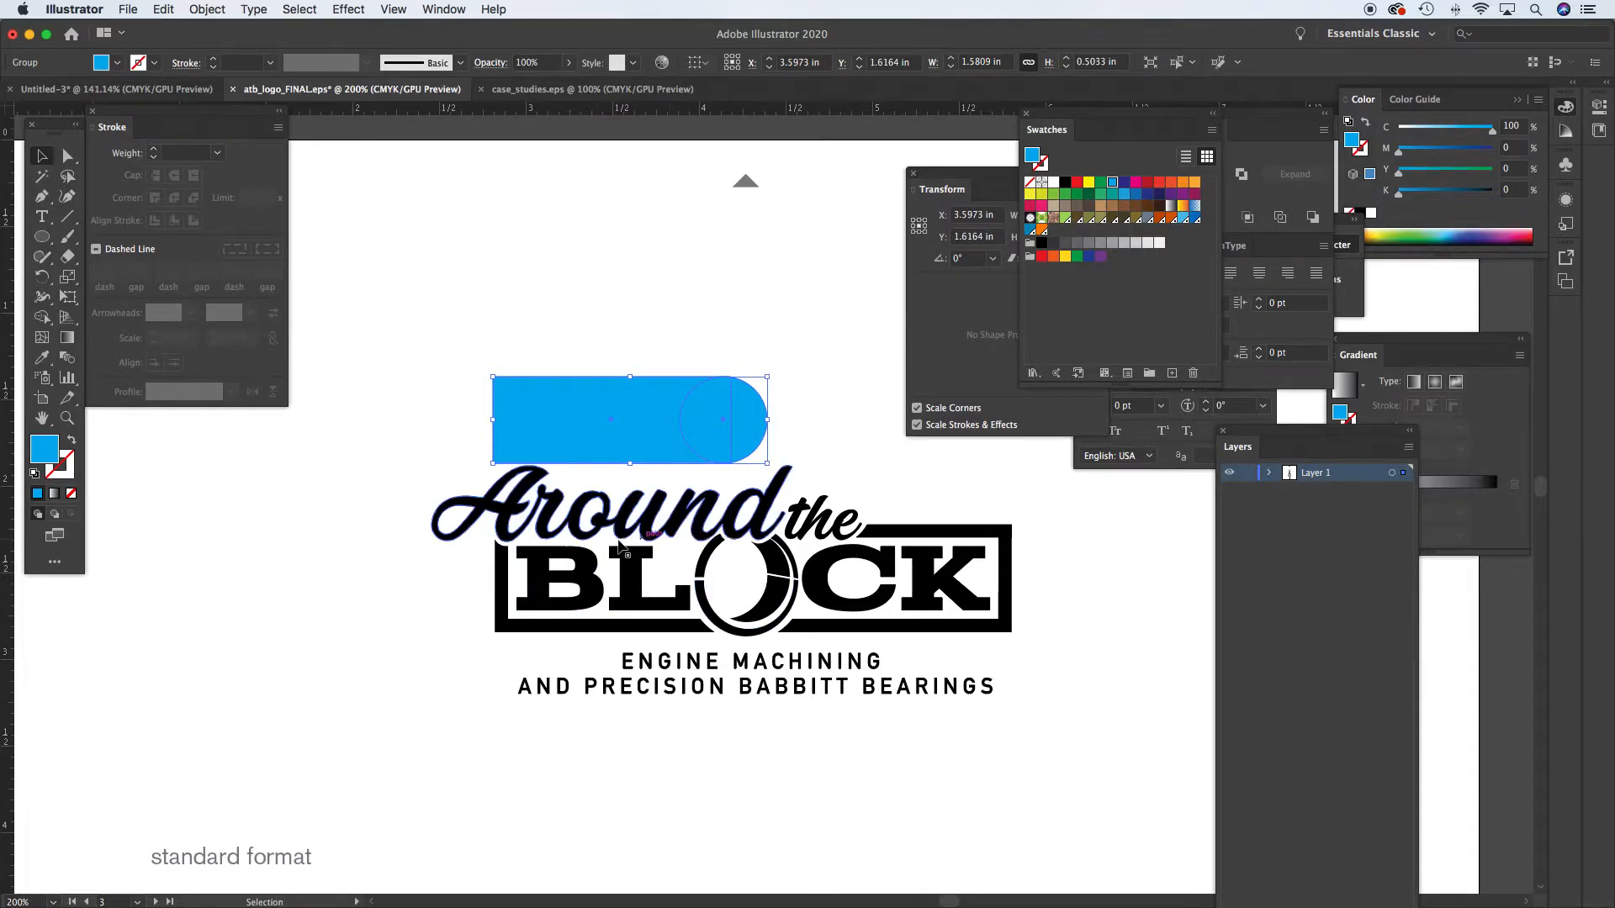
# Move the cyan group about 0.18 in further up, away from the logo
pyautogui.moveTo(662, 426)
pyautogui.mouseDown()
pyautogui.moveTo(664, 589)
pyautogui.moveTo(649, 409)
pyautogui.mouseUp()
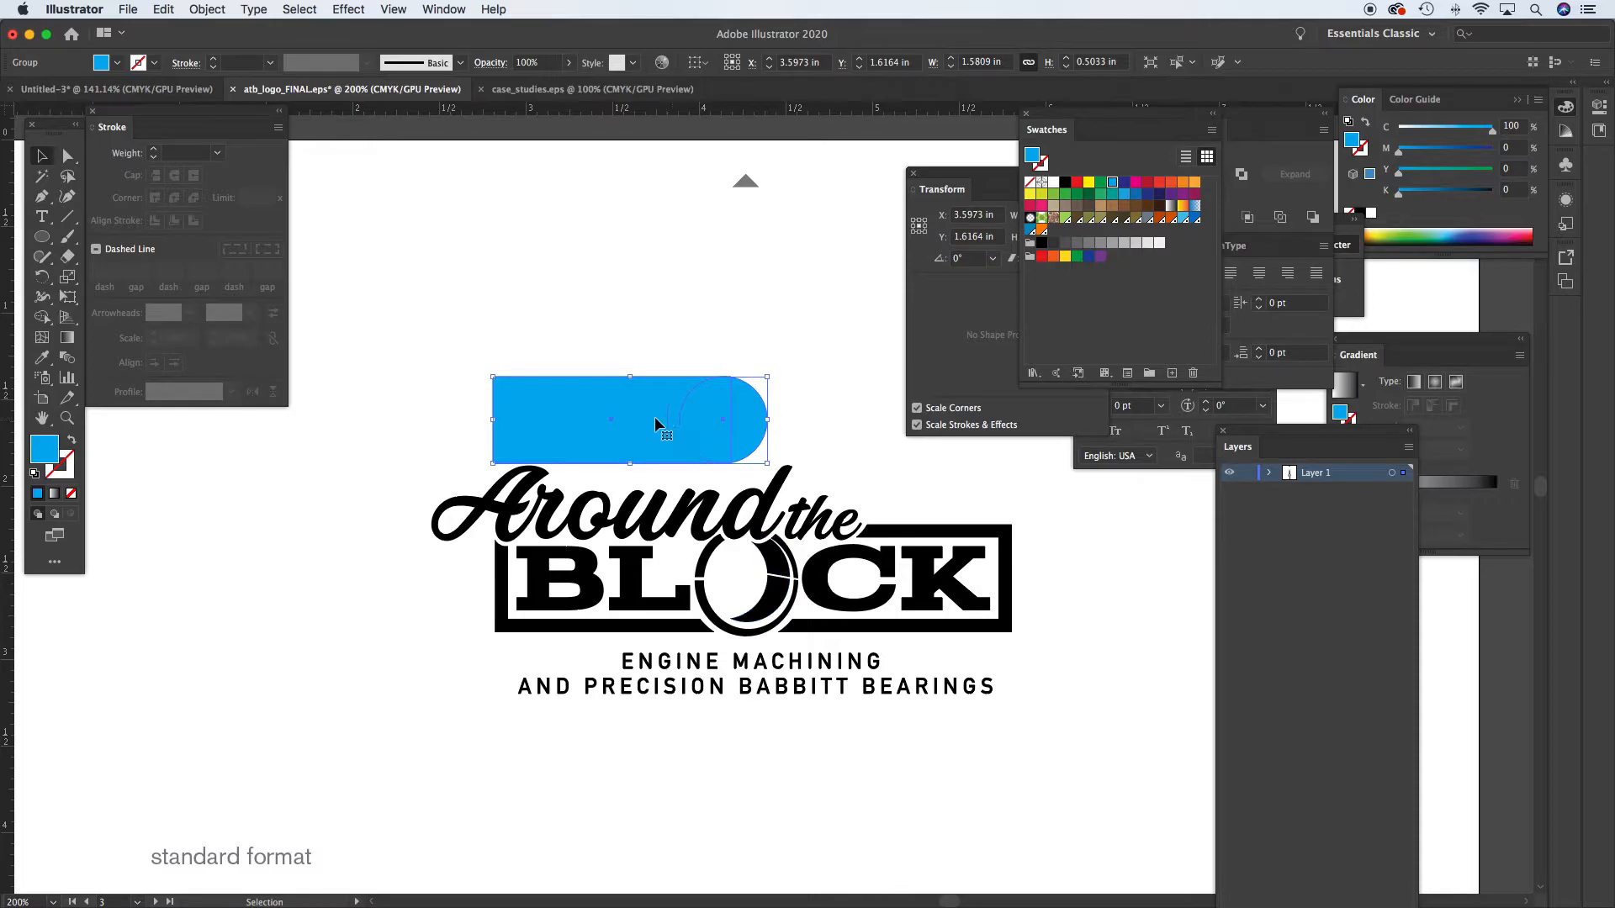
pyautogui.click(669, 363)
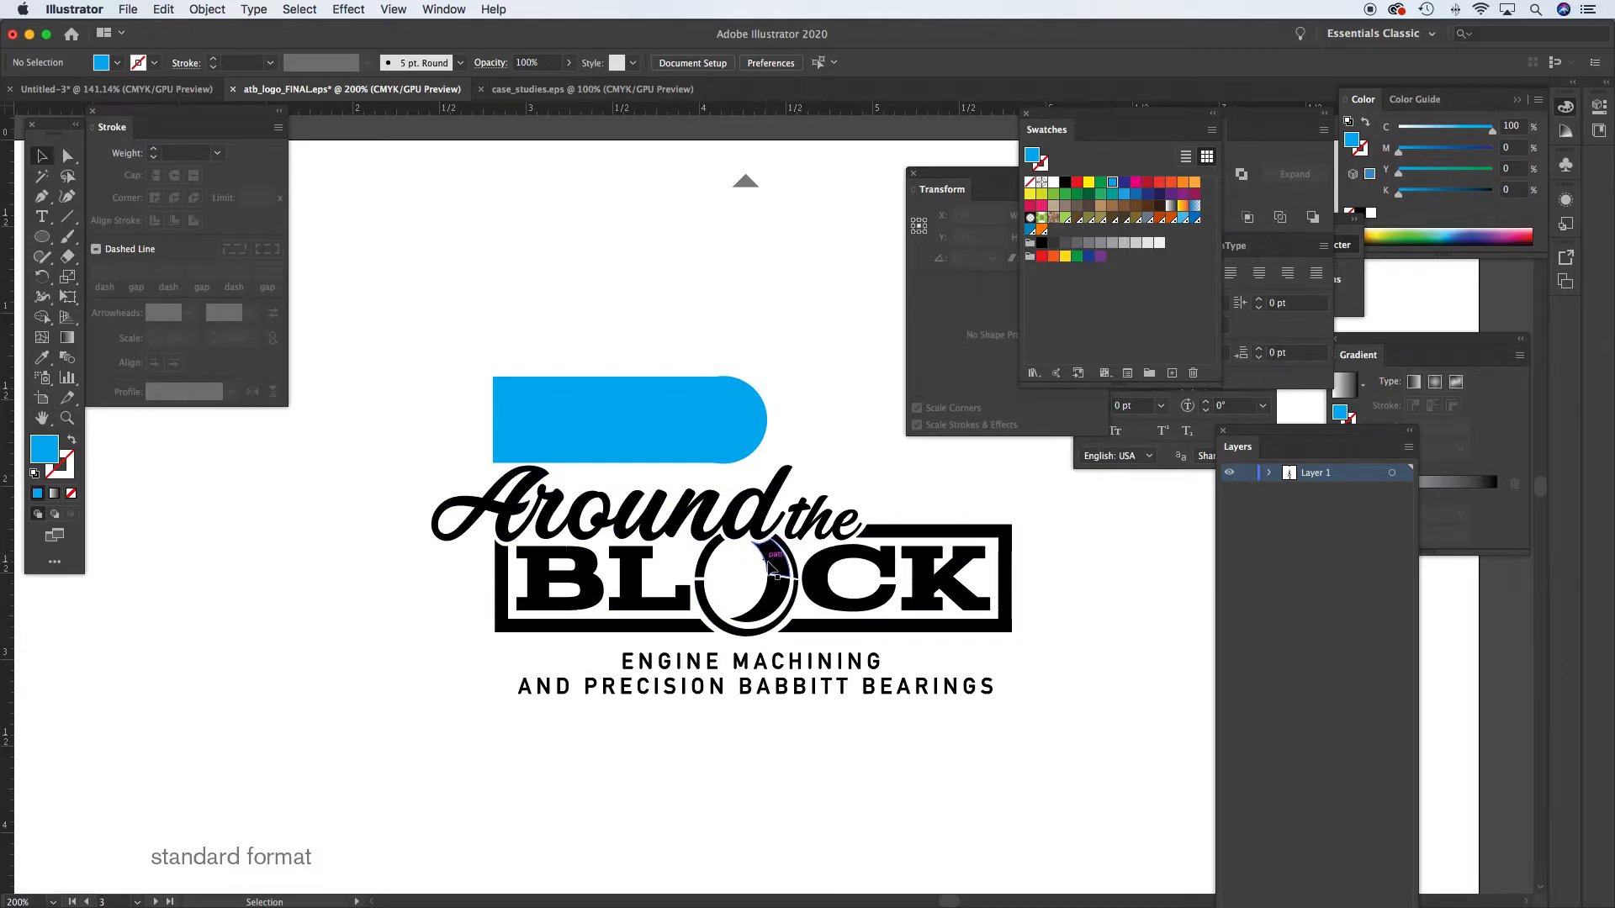
pyautogui.moveTo(646, 422)
pyautogui.mouseDown()
pyautogui.moveTo(647, 579)
pyautogui.moveTo(661, 404)
pyautogui.mouseUp()
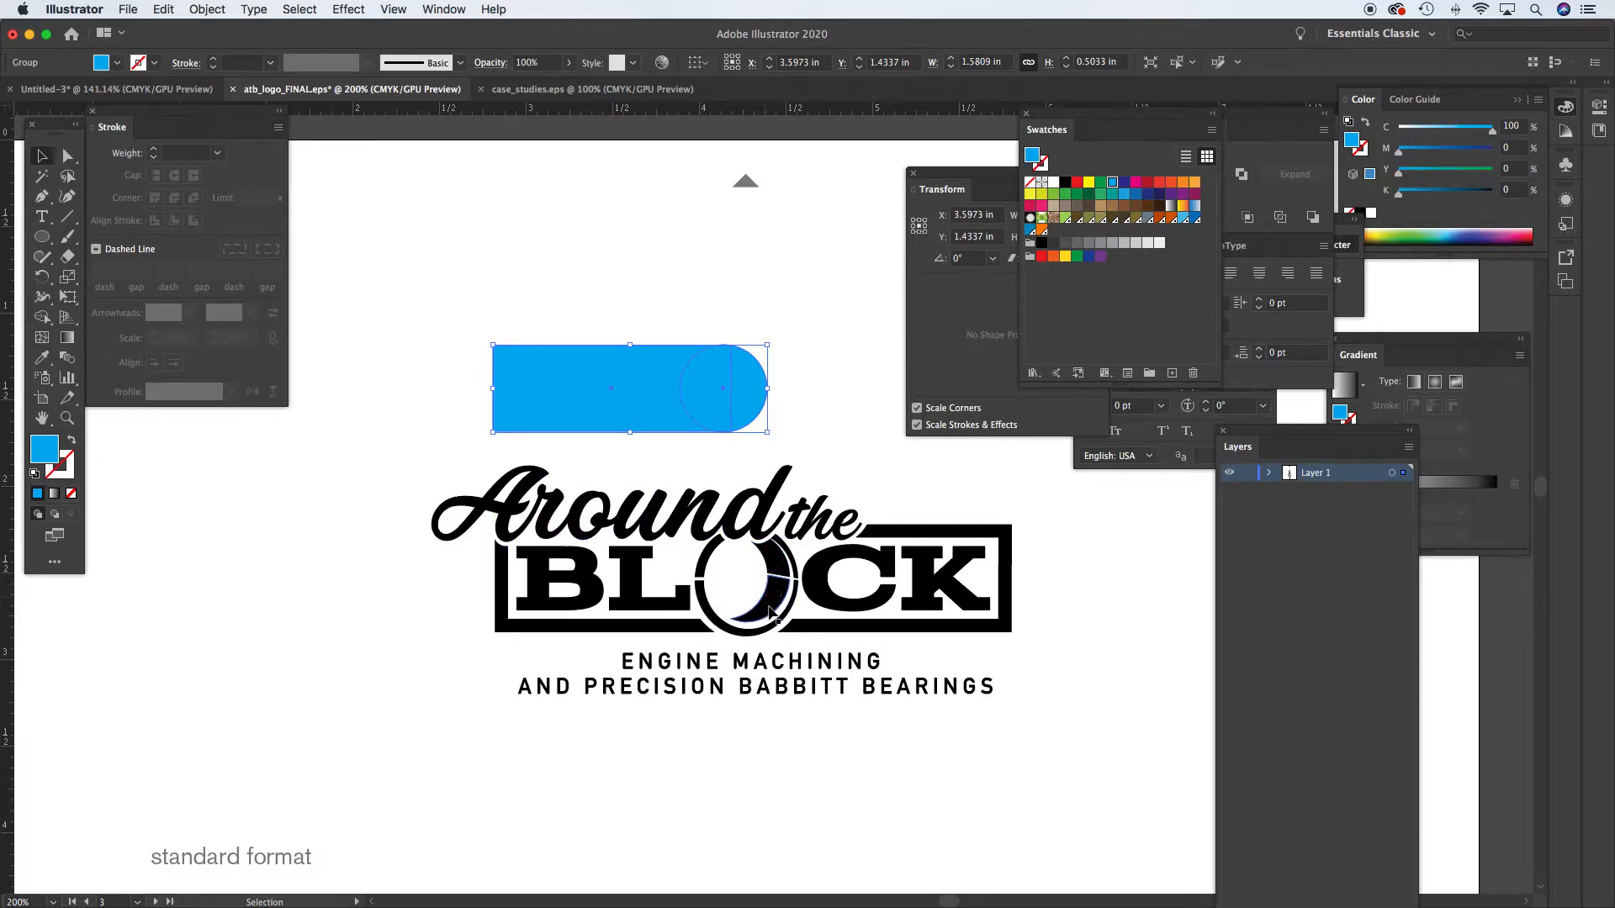
# Examine the lower crescent piece inside the O of BLOCK in isolation mode and return to the full artwork
pyautogui.click(766, 562)
pyautogui.moveTo(758, 528); pyautogui.dragTo(679, 822)
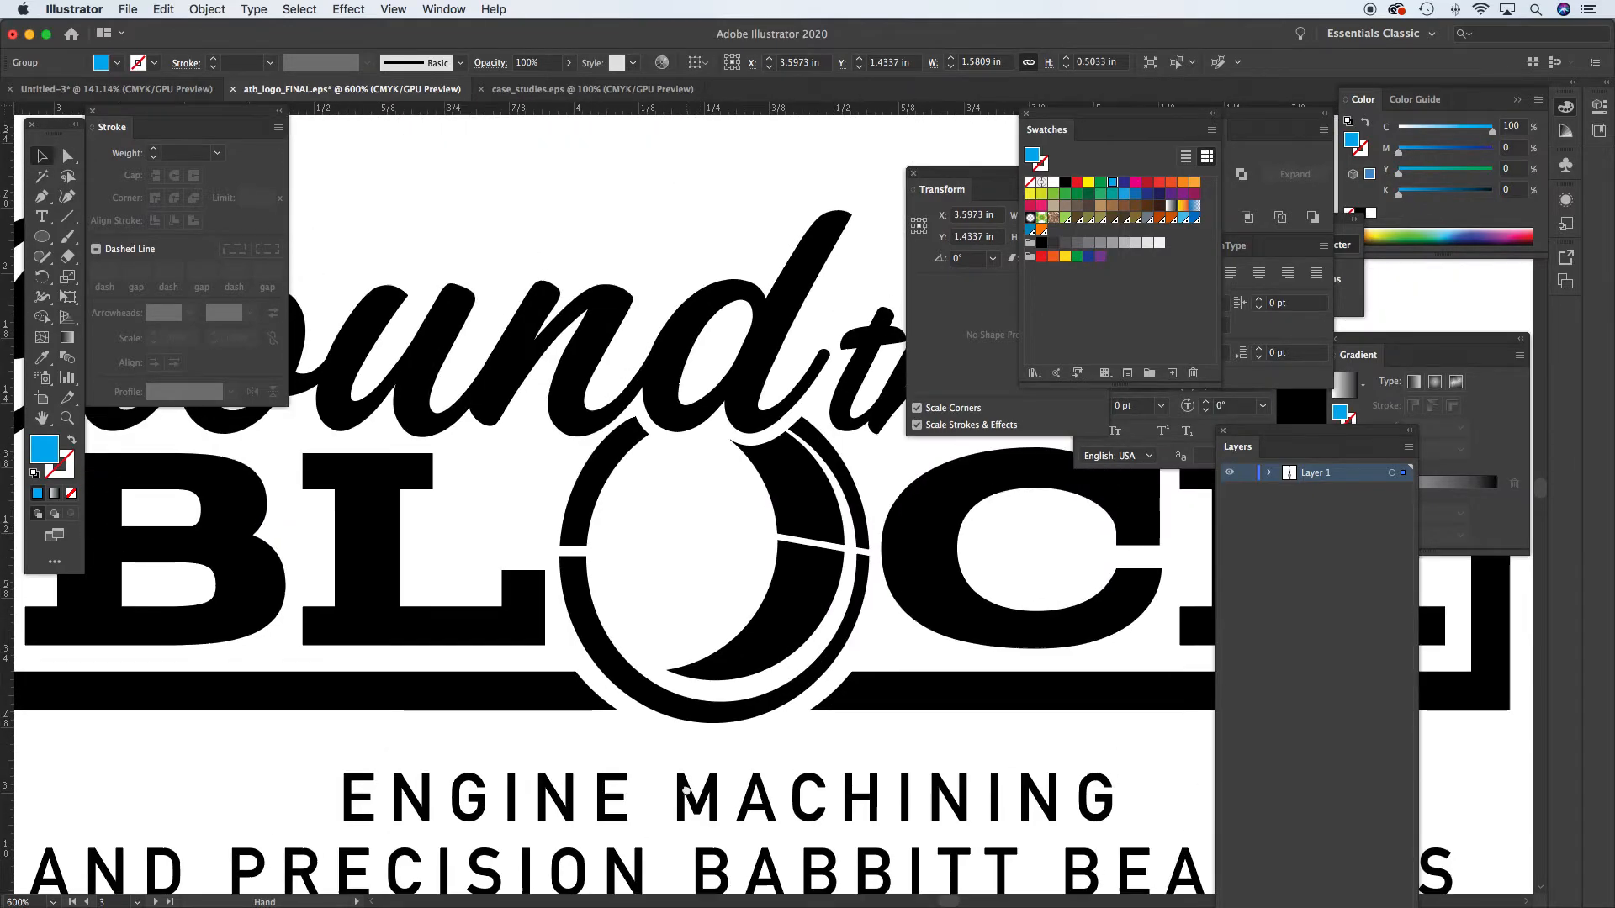
pyautogui.click(741, 656)
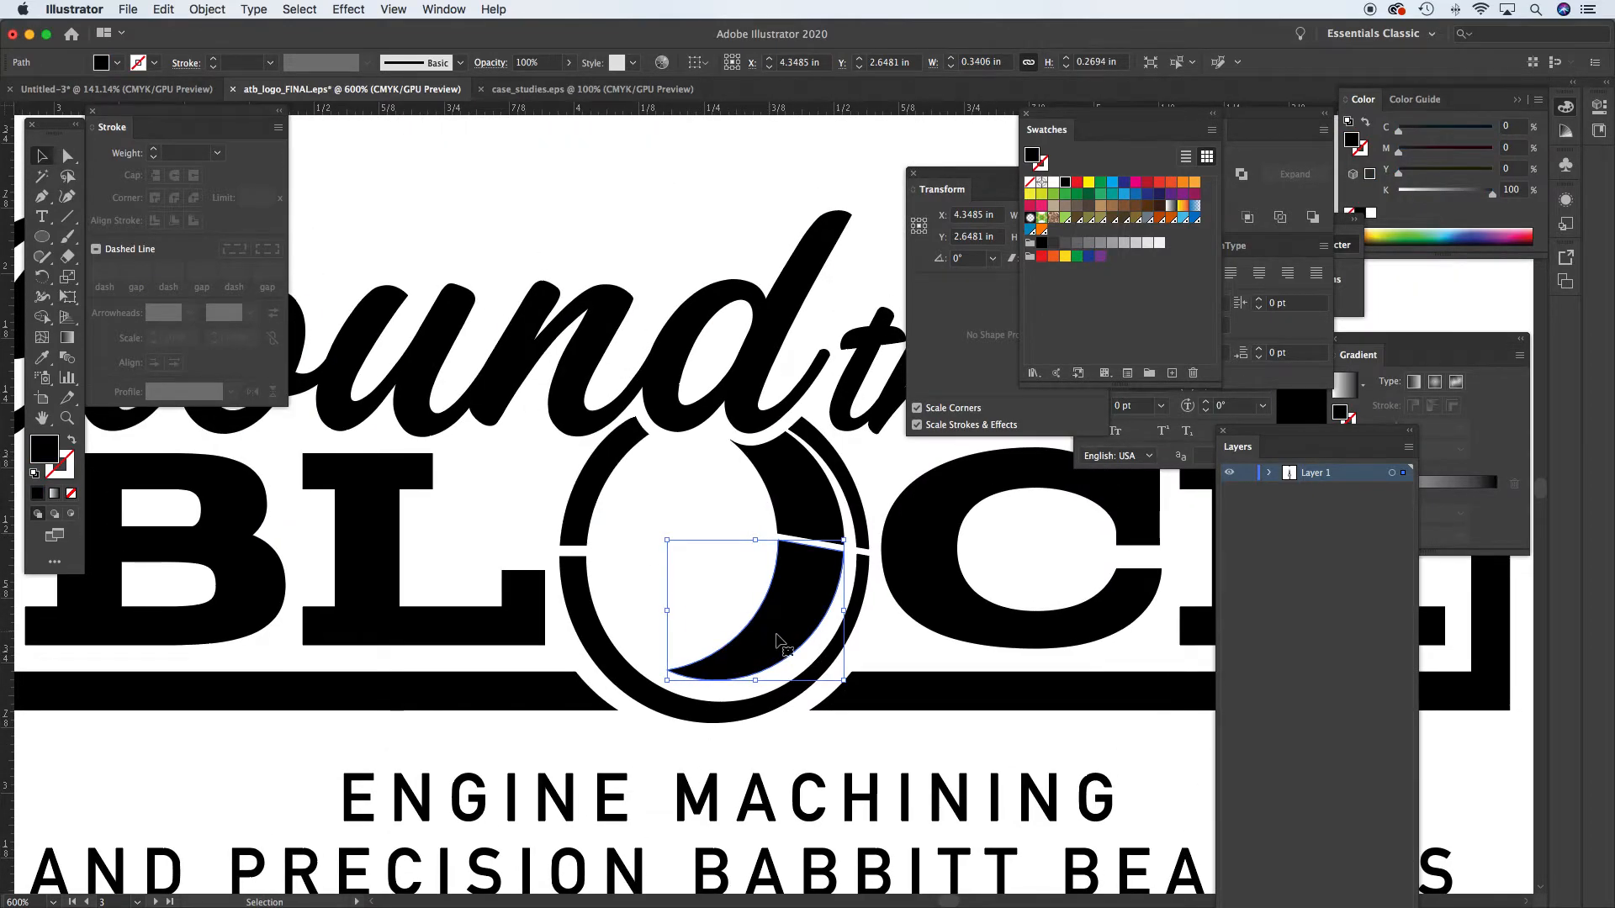
pyautogui.doubleClick(730, 661)
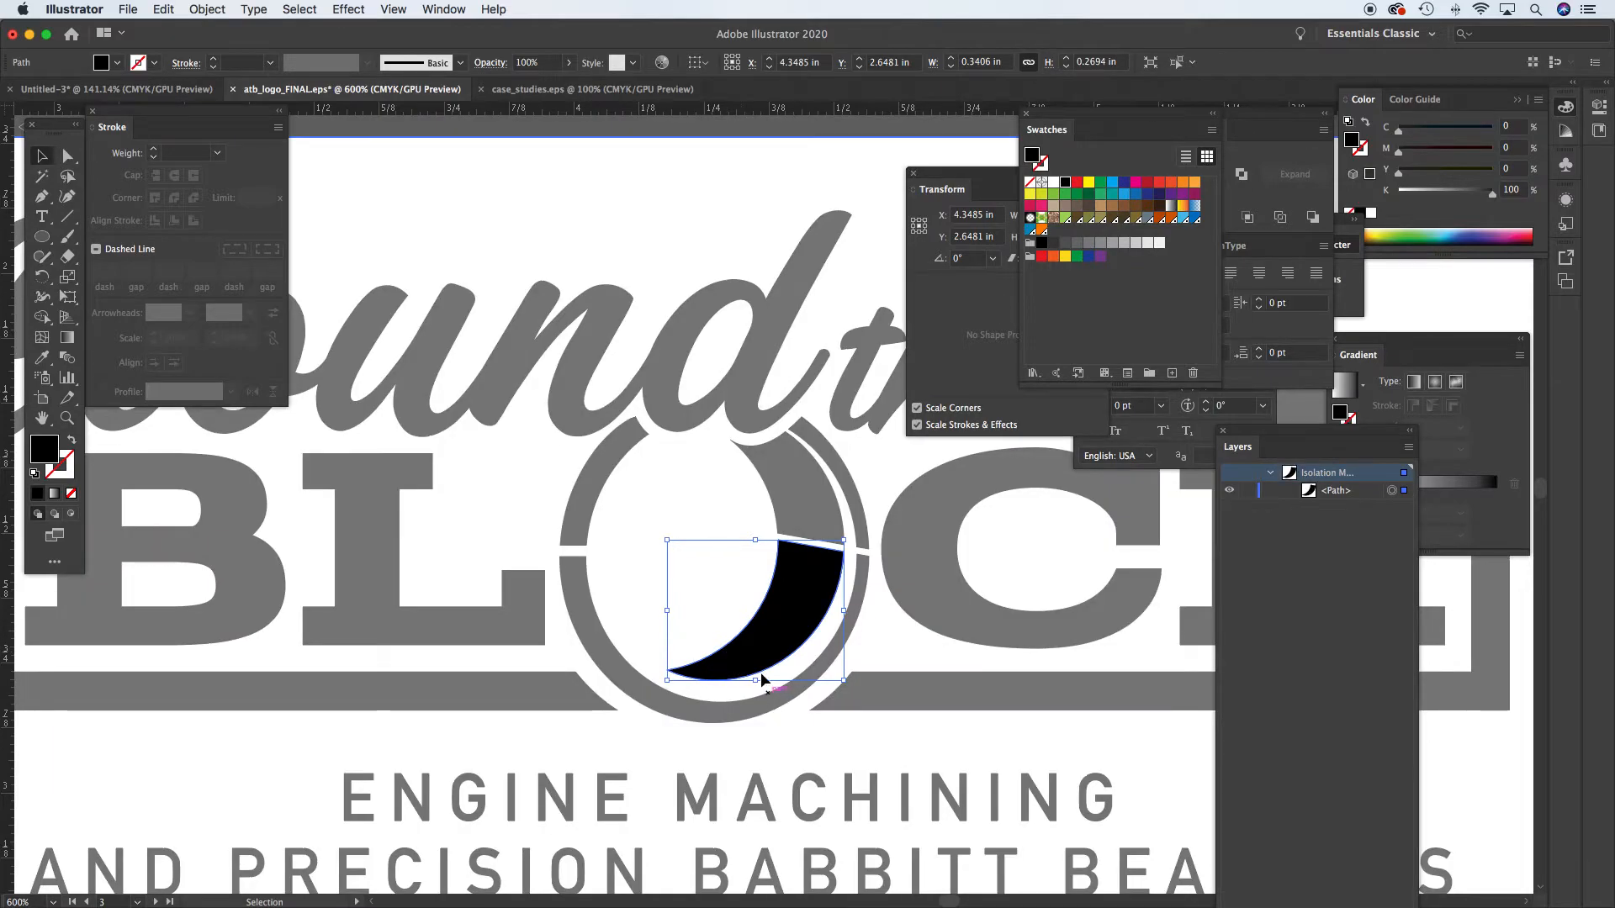
pyautogui.doubleClick(890, 646)
pyautogui.moveTo(784, 627)
pyautogui.mouseDown()
pyautogui.moveTo(761, 622)
pyautogui.moveTo(778, 626)
pyautogui.mouseUp()
# Use Direct Selection to pull the lower crescent's pointed tip slightly outward inside the O
pyautogui.click(68, 154)
pyautogui.press('super+shift+a')
pyautogui.moveTo(667, 675); pyautogui.dragTo(649, 660)
pyautogui.keyDown('alt'); pyautogui.keyDown('super'); pyautogui.click(739, 647); pyautogui.keyUp('super'); pyautogui.keyUp('alt')
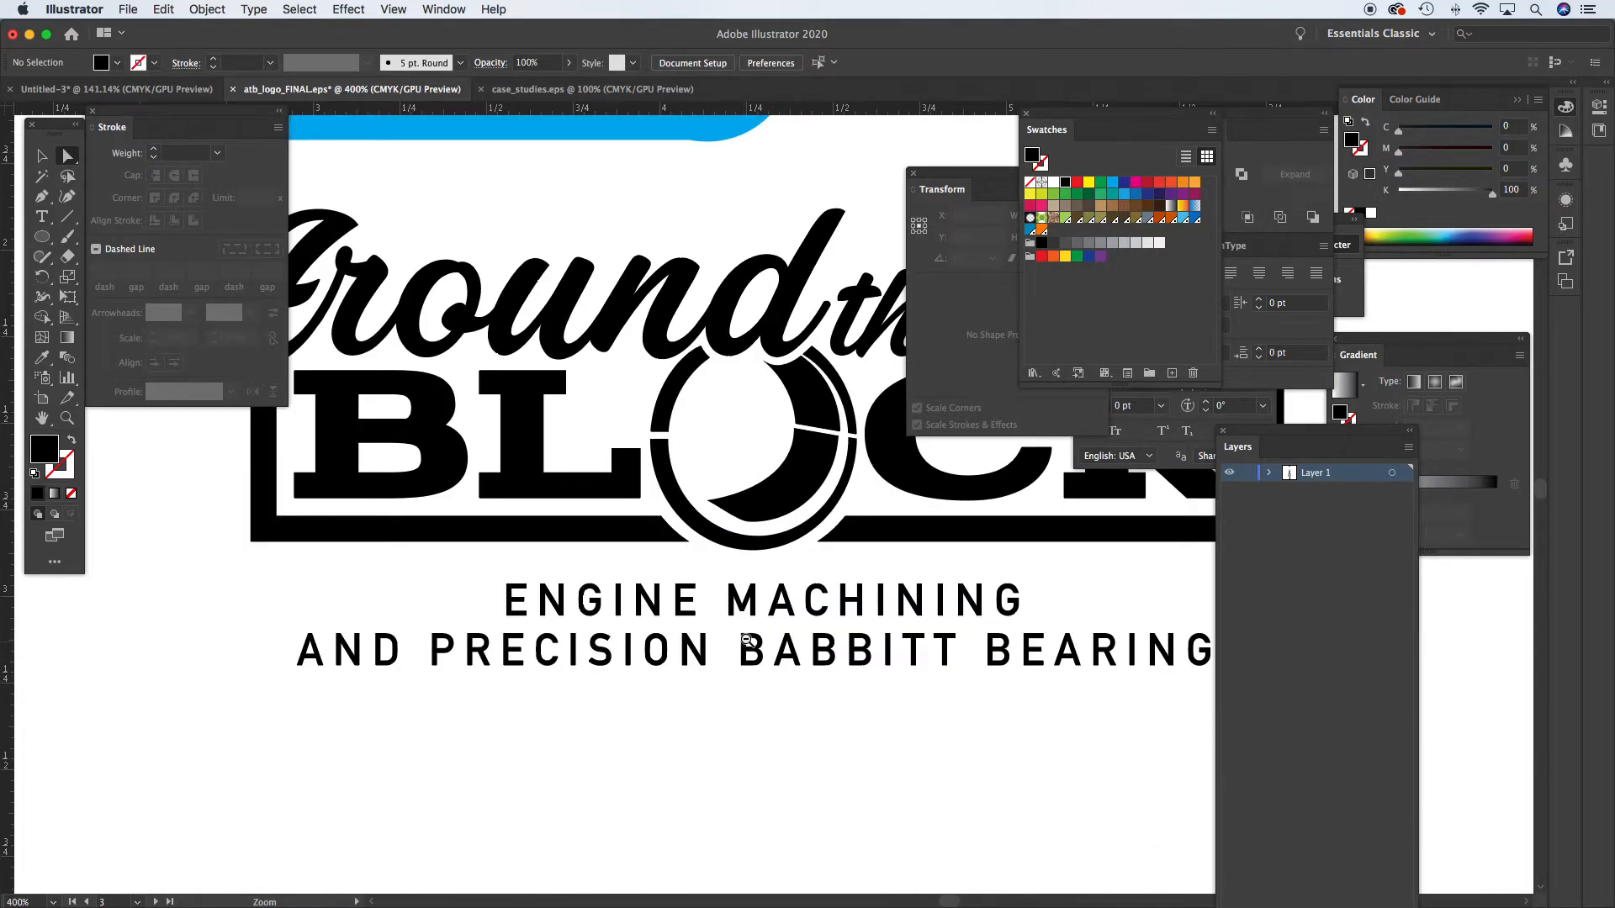
pyautogui.keyDown('alt'); pyautogui.keyDown('super'); pyautogui.click(752, 610); pyautogui.keyUp('super'); pyautogui.keyUp('alt')
pyautogui.keyDown('alt'); pyautogui.keyDown('super'); pyautogui.click(749, 584); pyautogui.keyUp('super'); pyautogui.keyUp('alt')
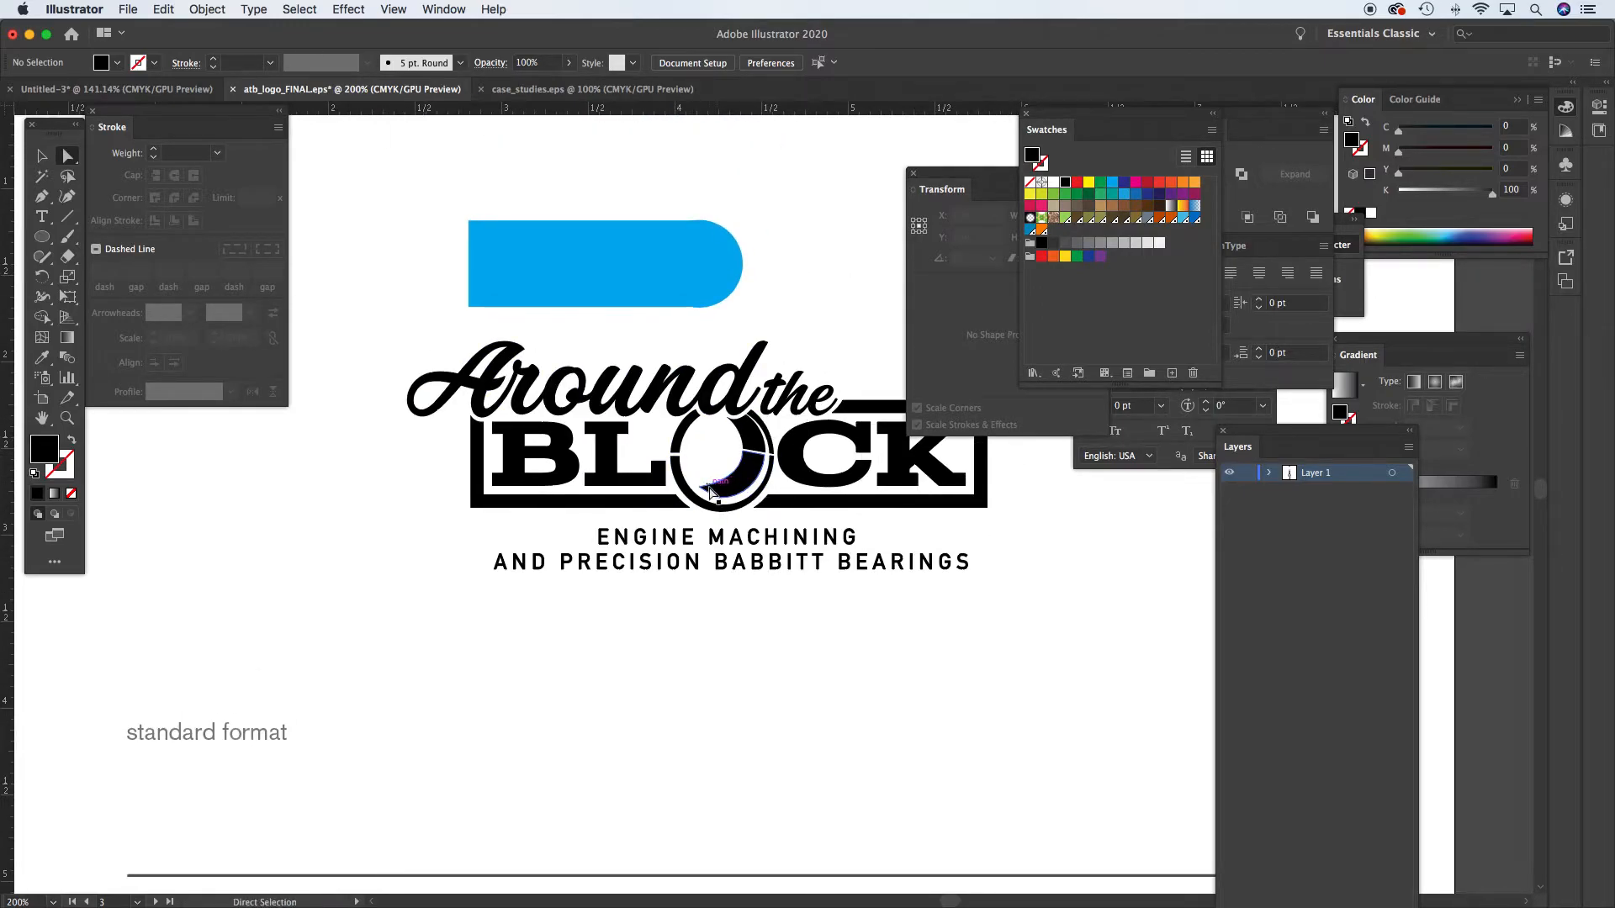
# Undo the recent edits to the lower crescent's tip inside the O of BLOCK and clear the selection
pyautogui.moveTo(697, 495); pyautogui.dragTo(744, 454)
pyautogui.press('super+z')
pyautogui.press('super+z')
pyautogui.press('super+z')
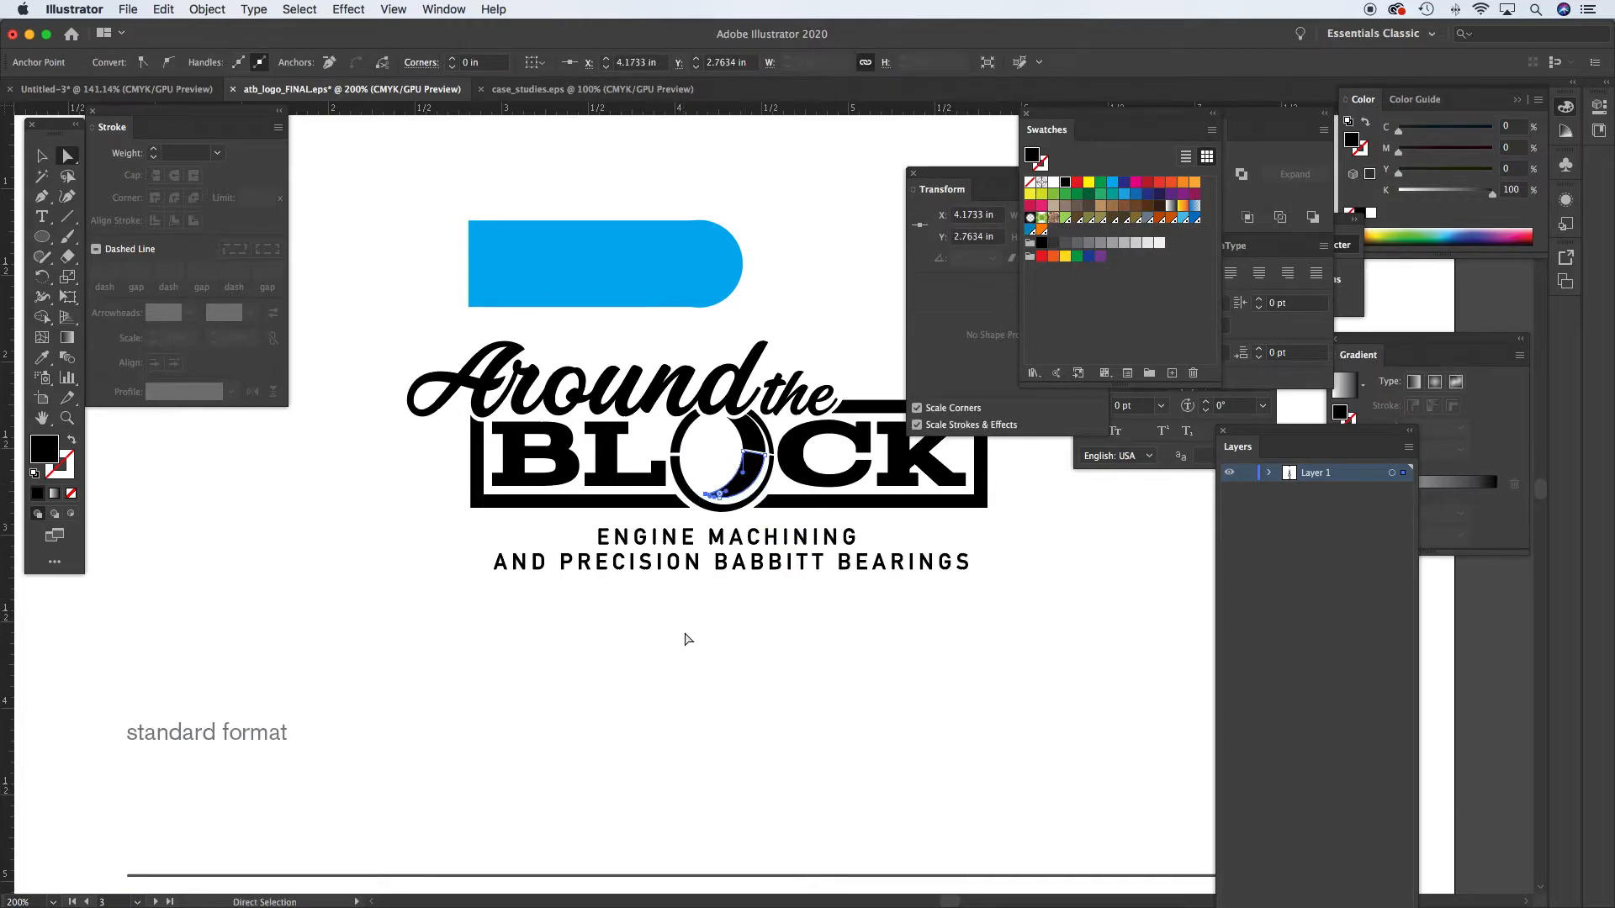
pyautogui.click(685, 640)
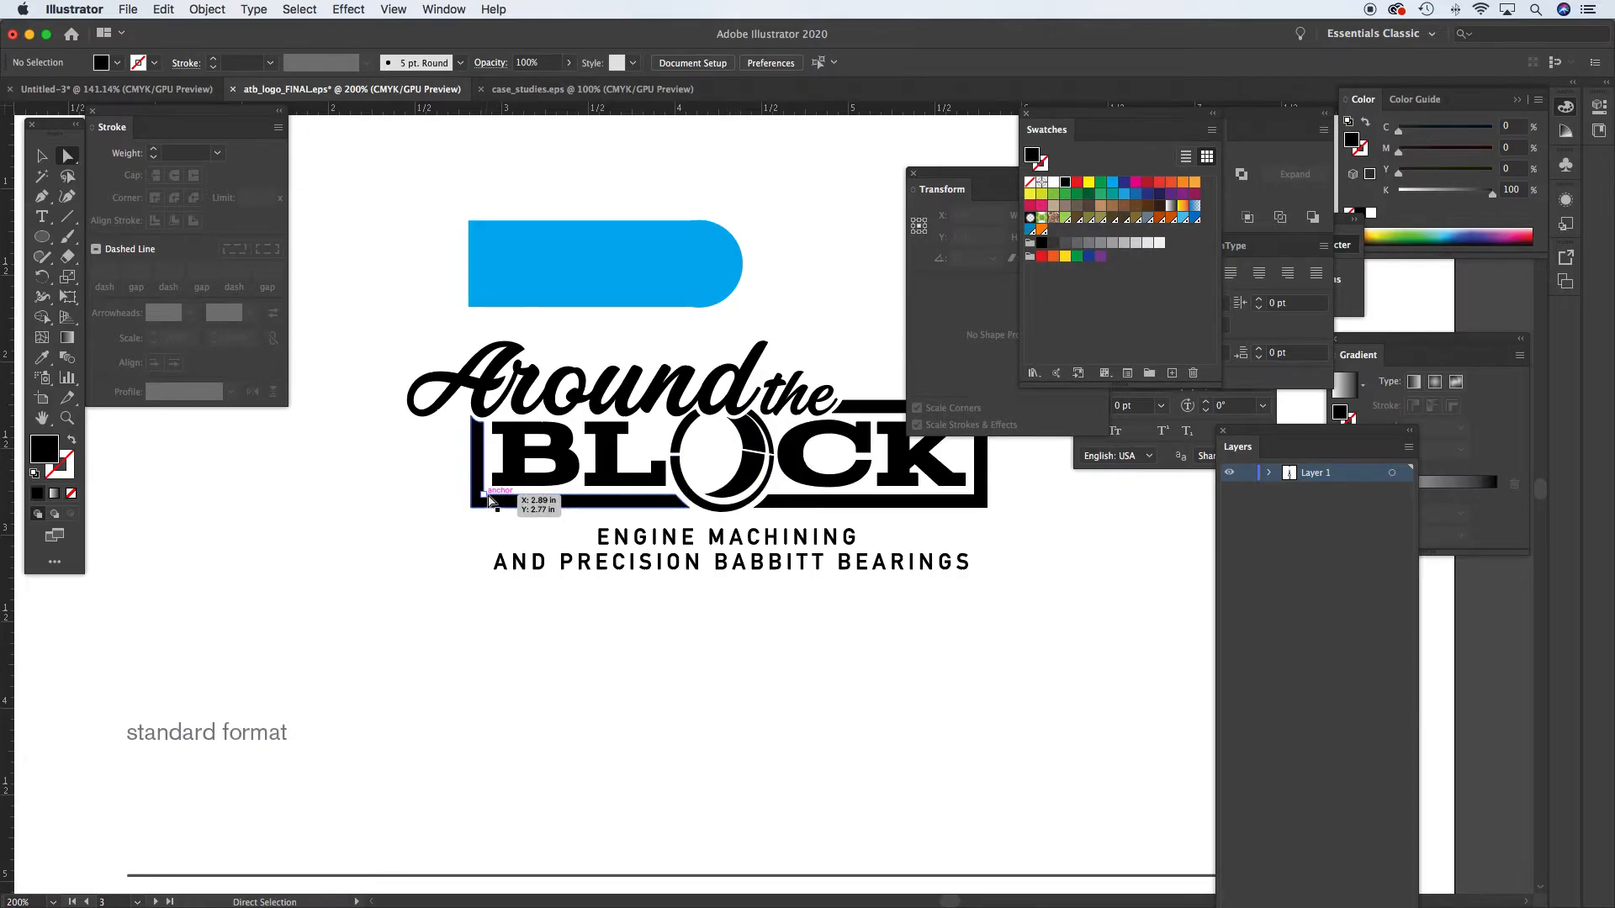
# Delete the cyan rectangle-and-circle group above the Around the Block lettering
pyautogui.click(41, 156)
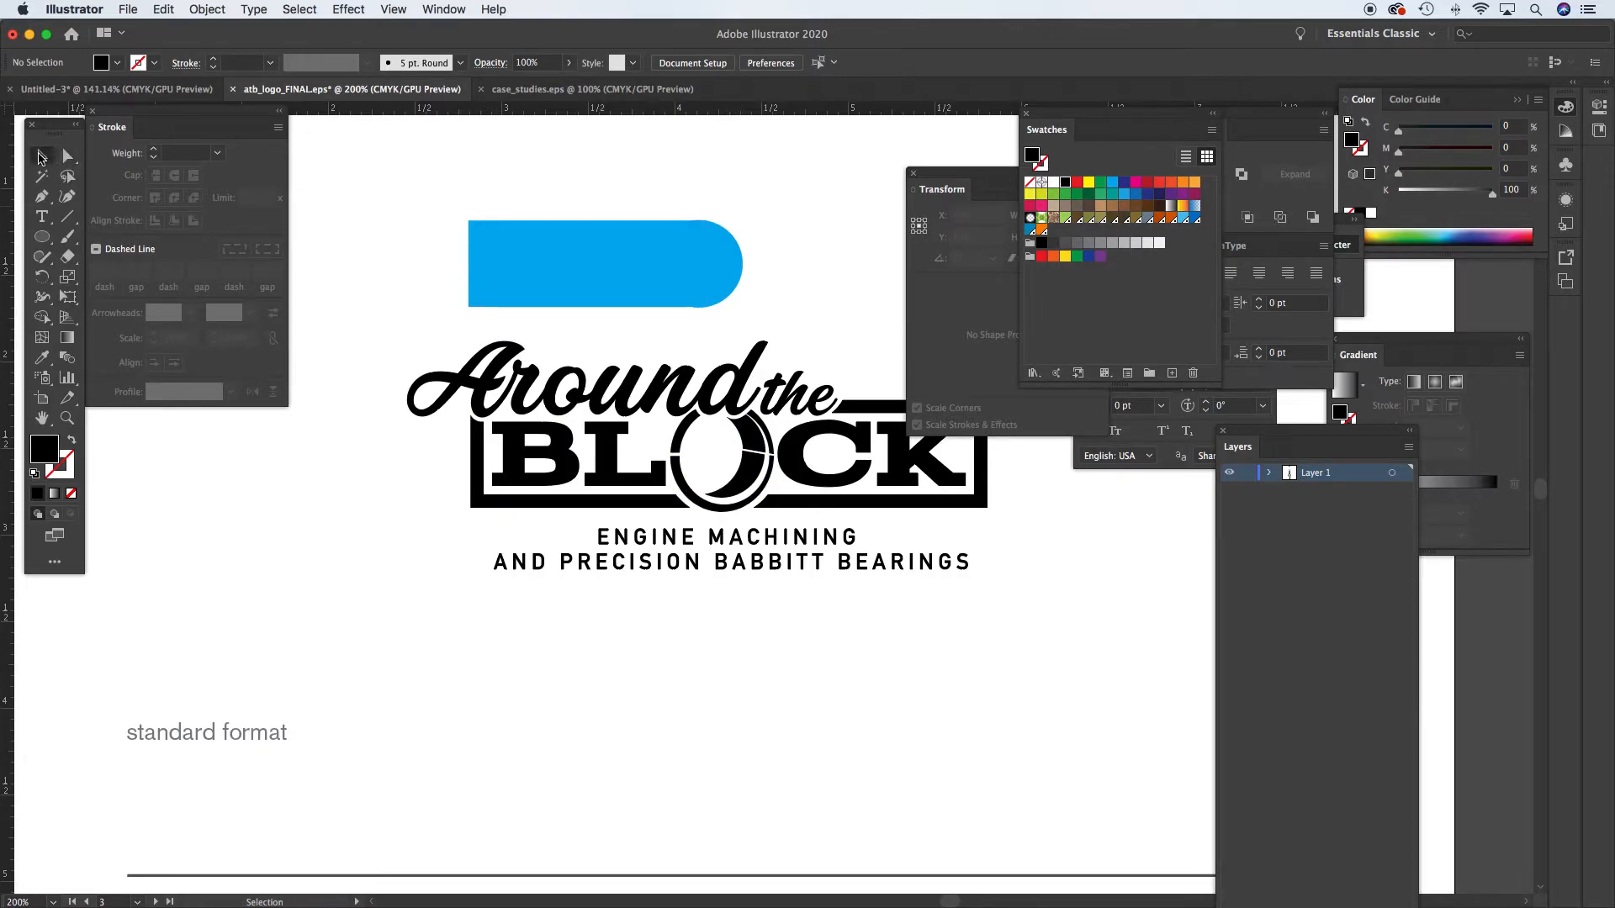
pyautogui.click(702, 271)
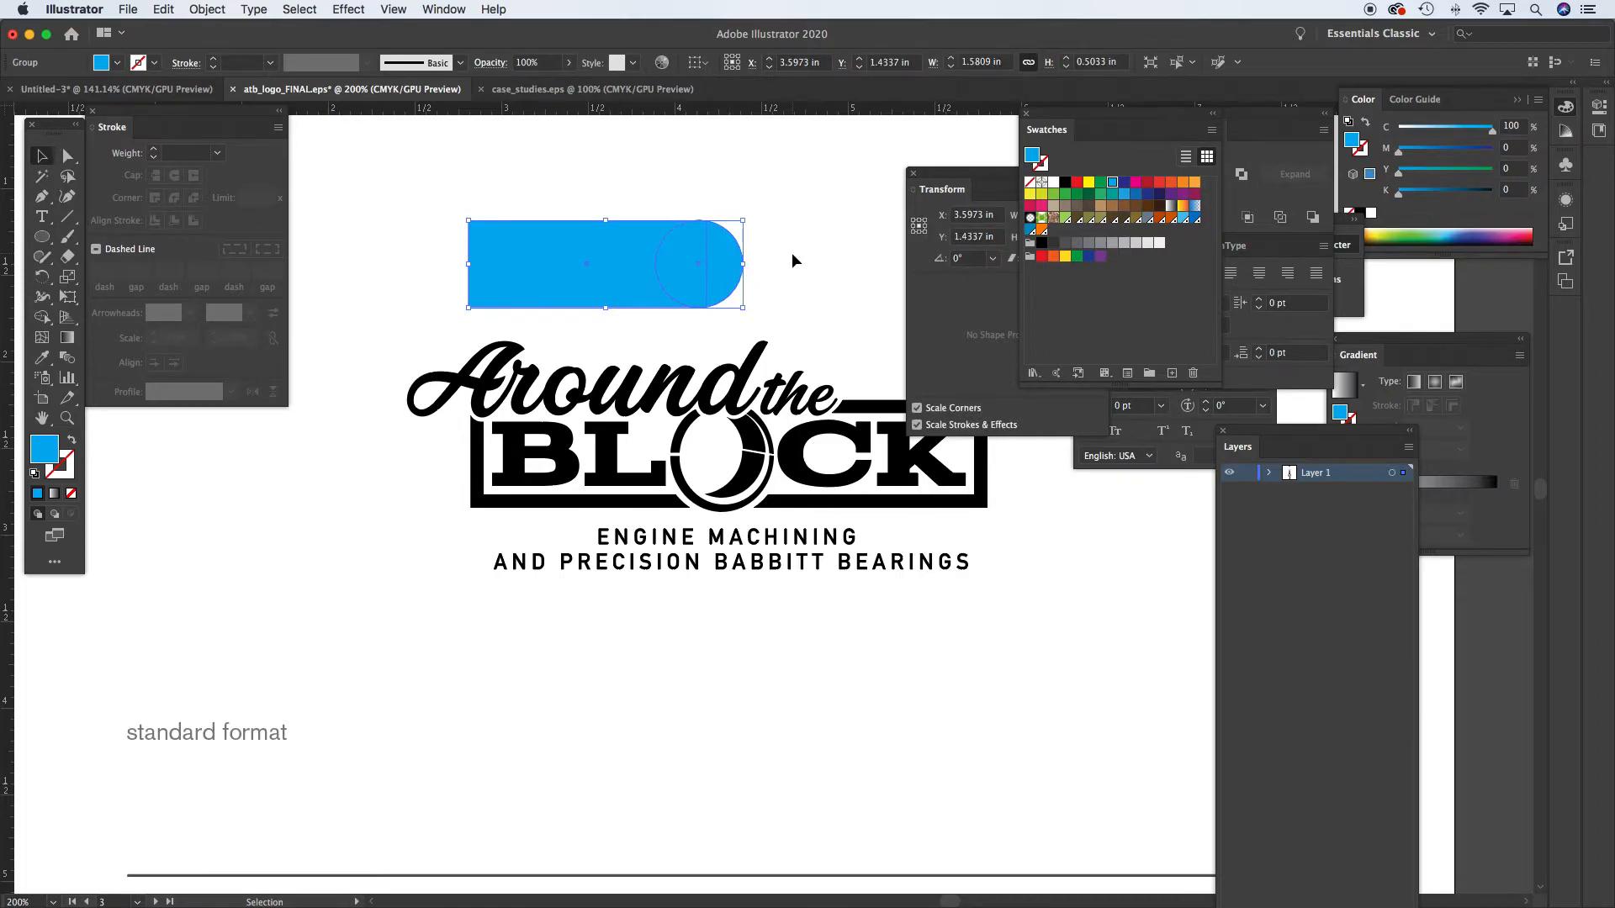
pyautogui.press('Delete')
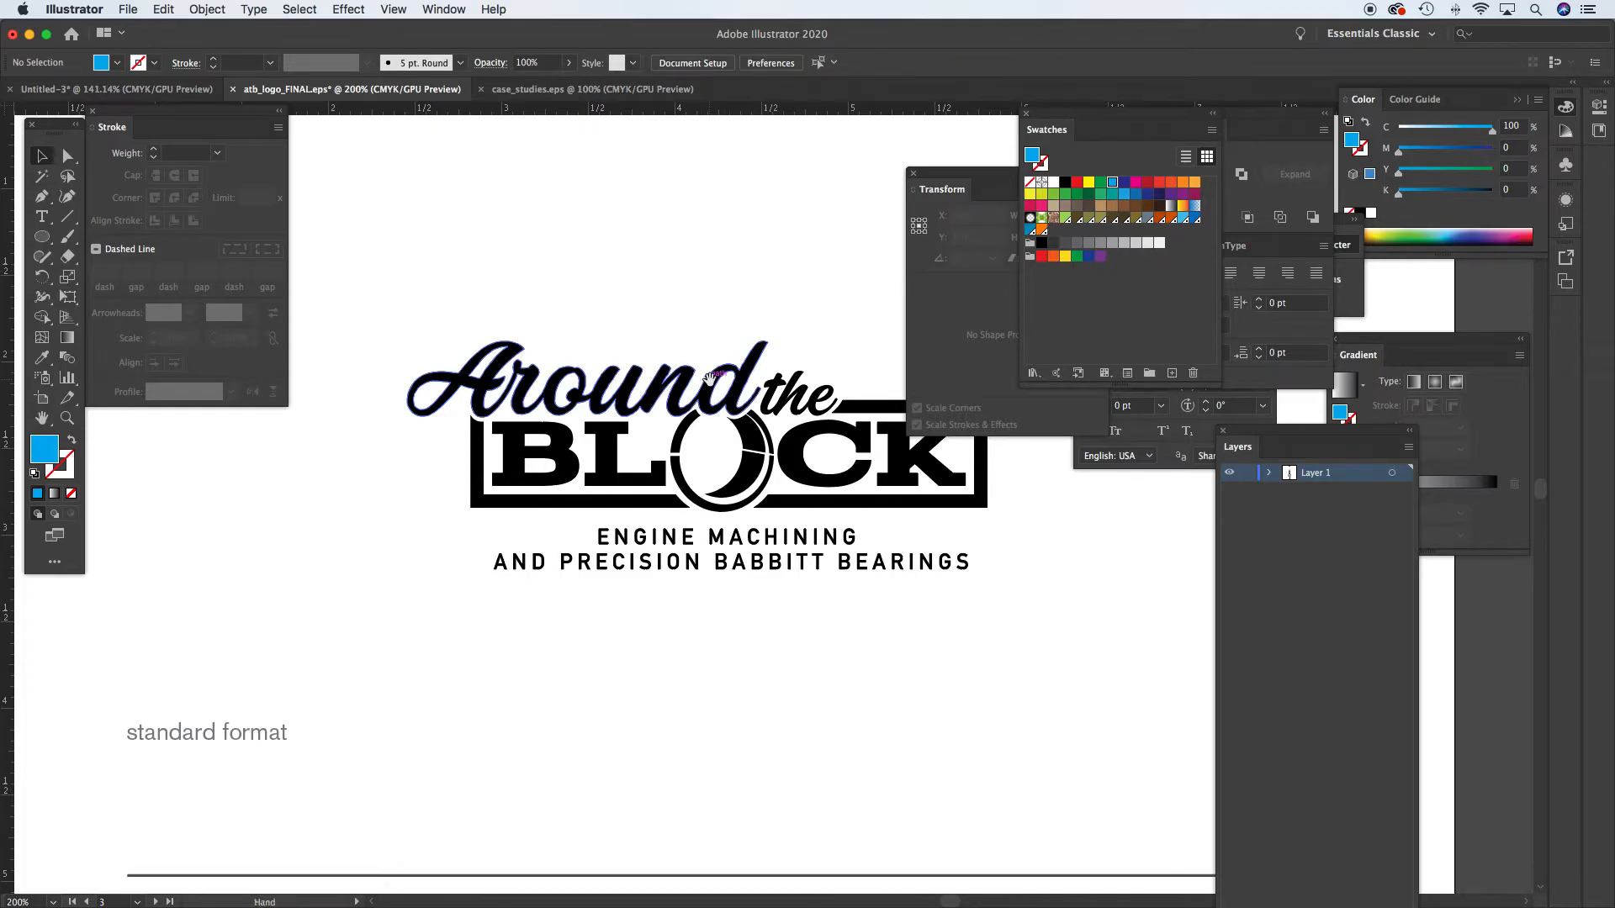
# Switch to the case_studies.eps document and bring the NEWVERSIONZ logo into close view
pyautogui.click(575, 95)
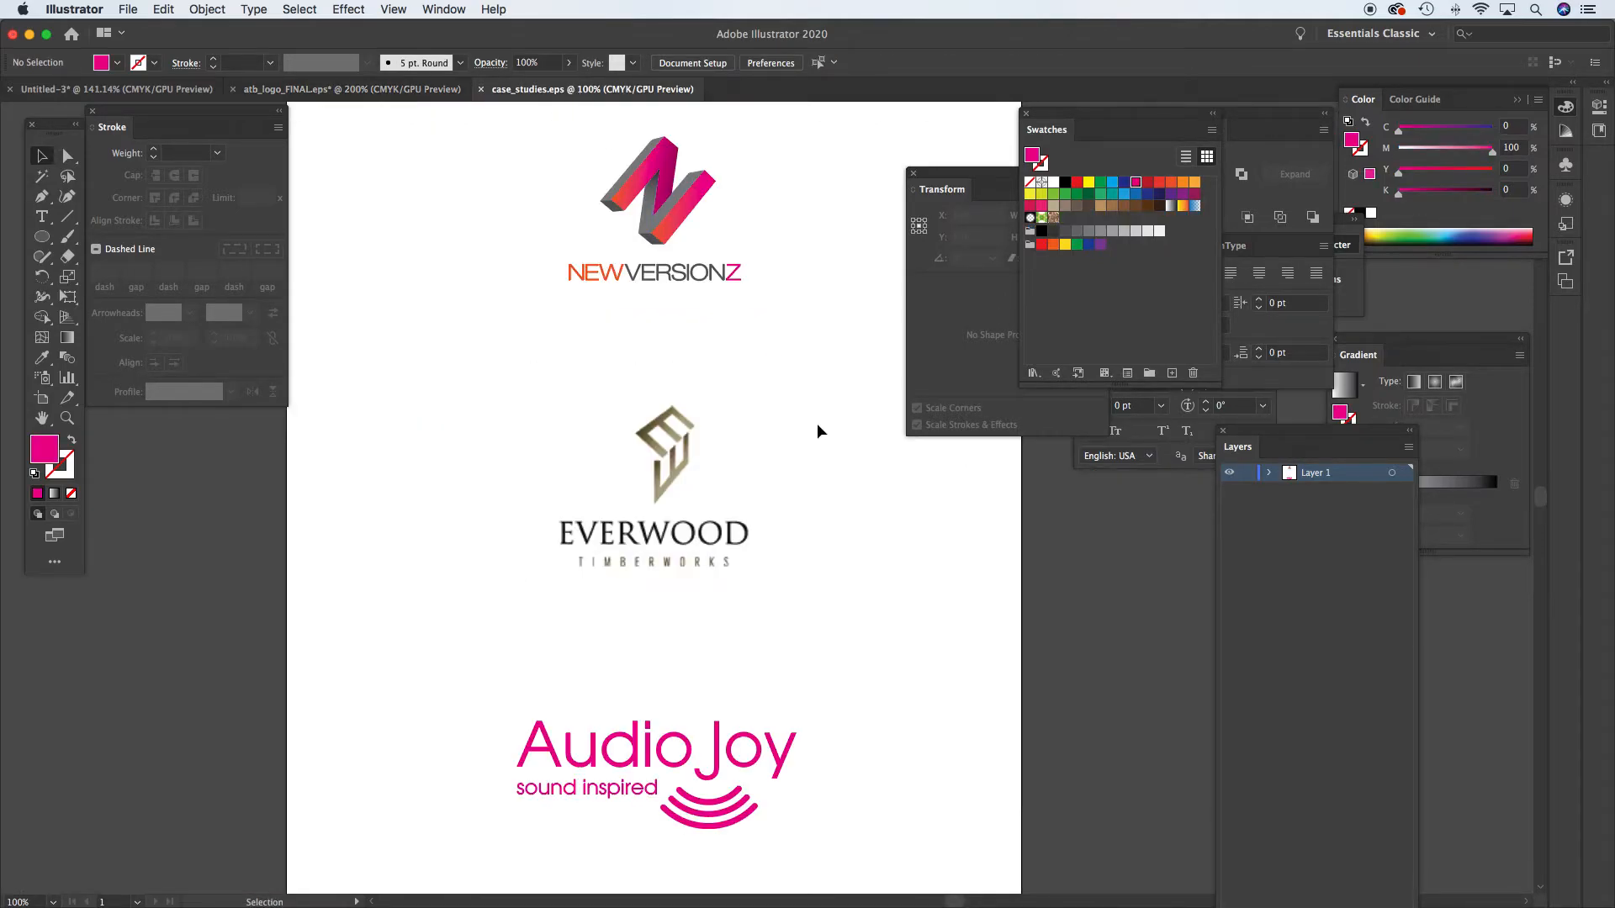
pyautogui.press('z')
pyautogui.moveTo(512, 140); pyautogui.dragTo(674, 264)
pyautogui.press('space')
pyautogui.moveTo(771, 289); pyautogui.dragTo(575, 412)
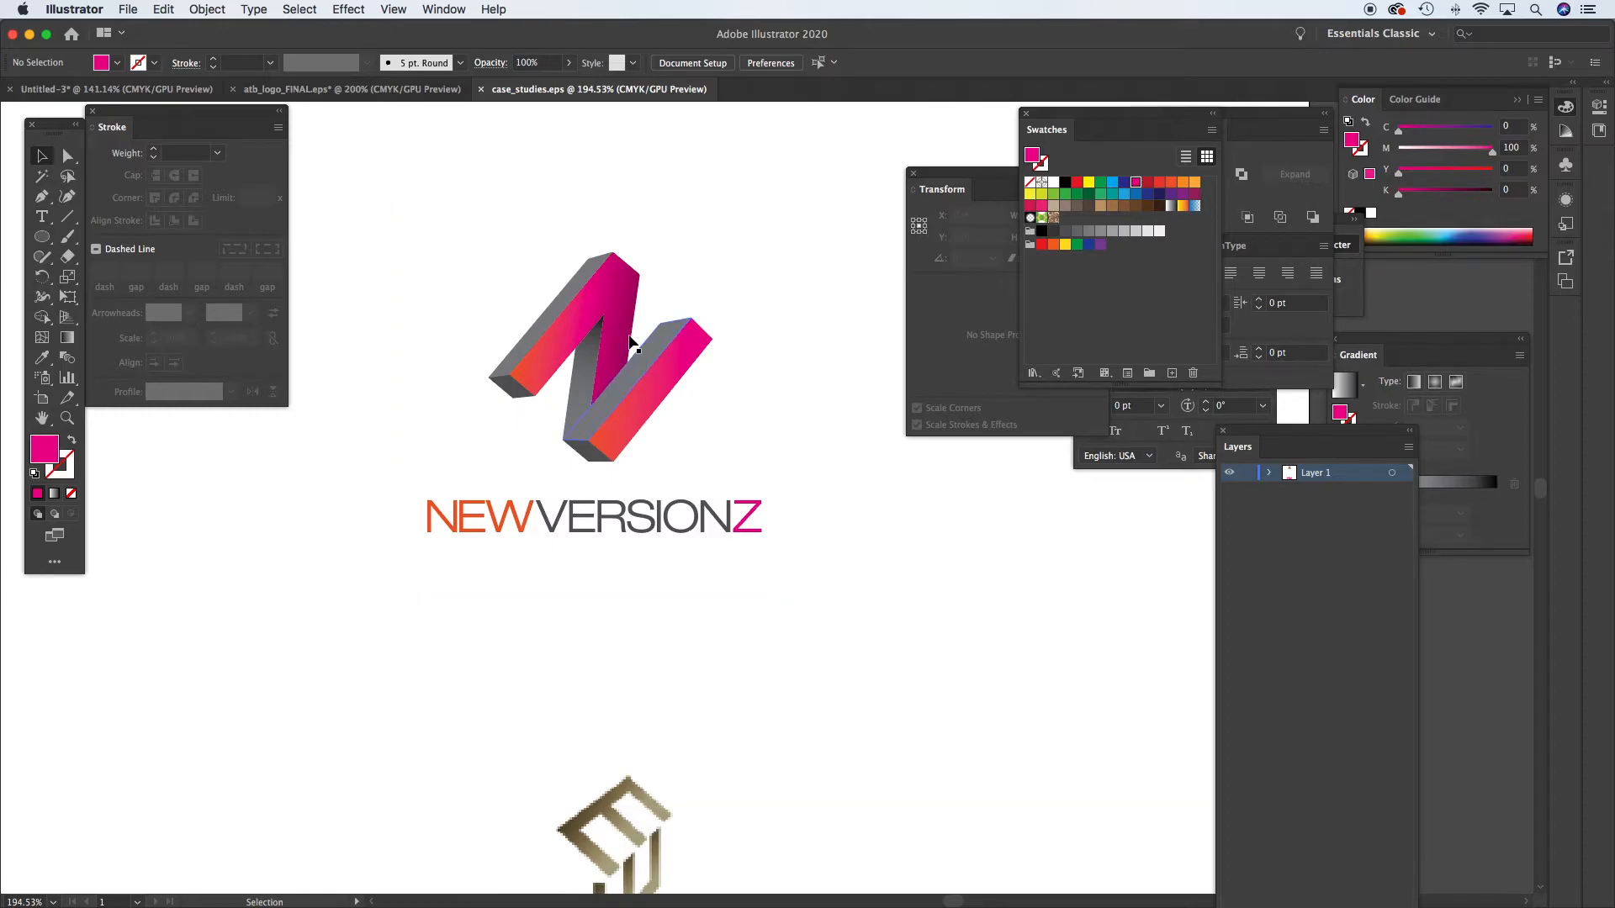
# Fill both gradient front faces of the NEWVERSIONZ N icon with solid black using Direct Selection
pyautogui.click(67, 155)
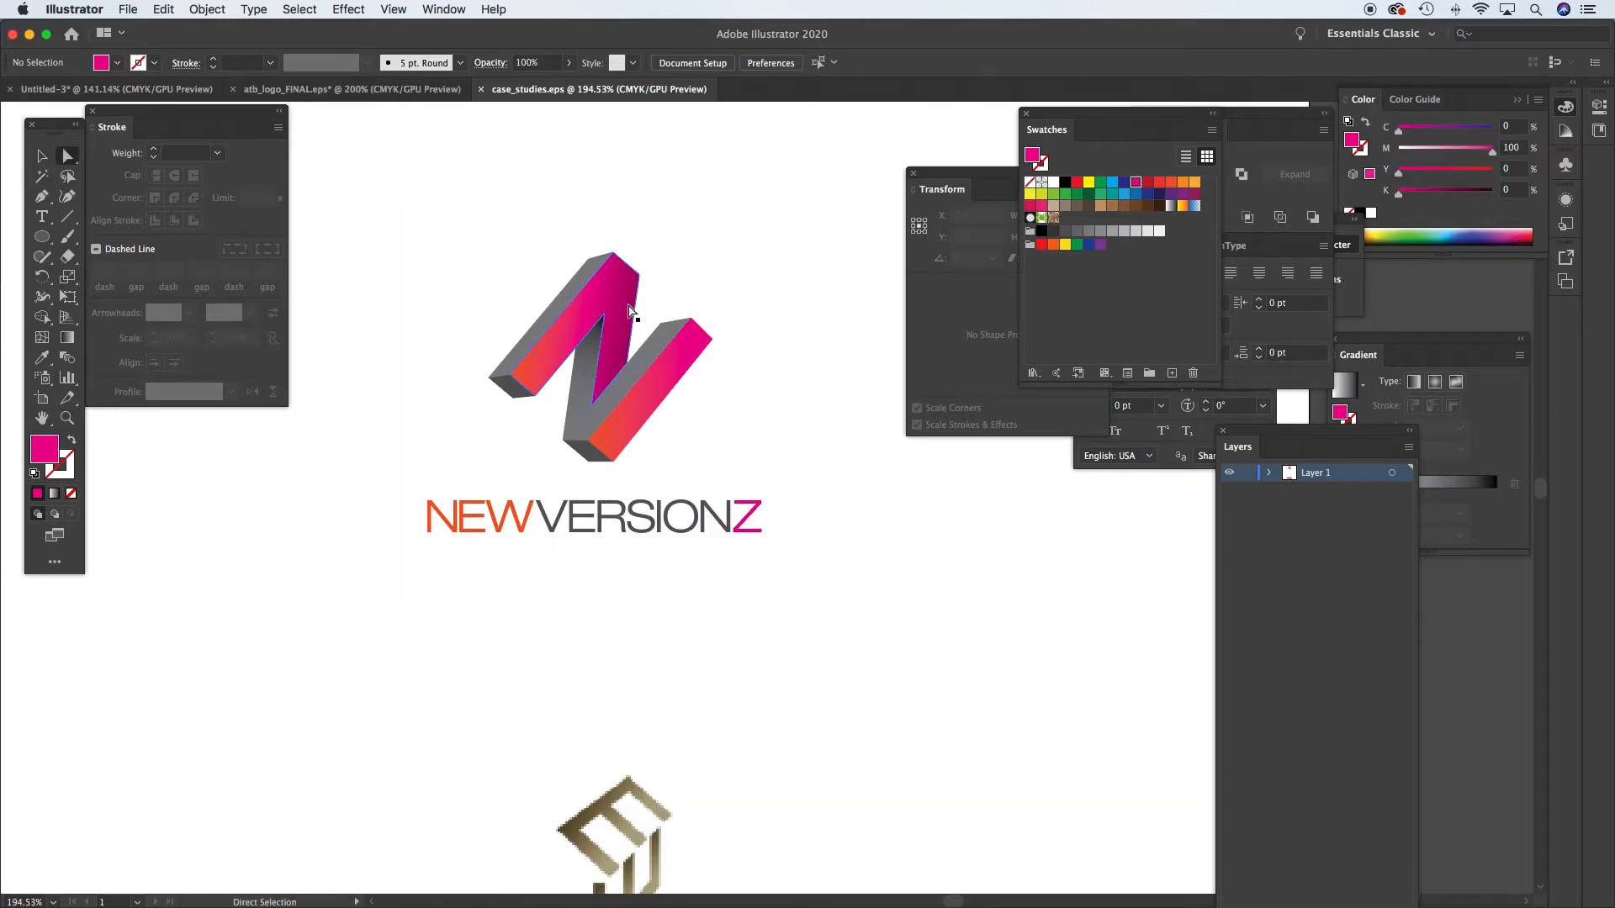
pyautogui.click(630, 311)
pyautogui.click(1064, 185)
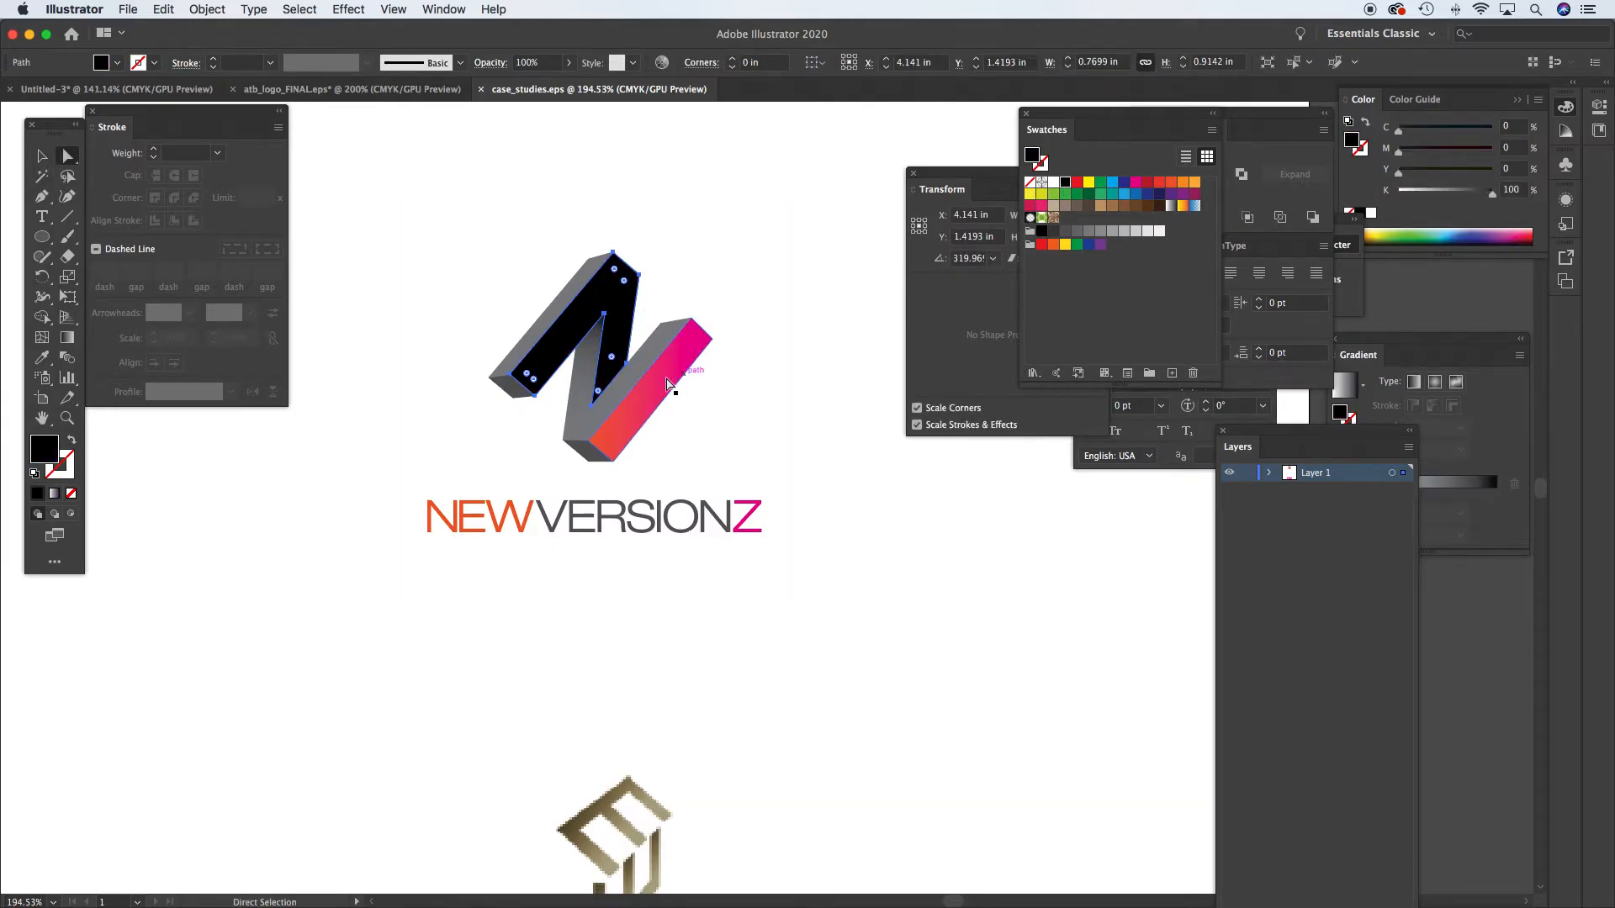
pyautogui.click(675, 380)
pyautogui.click(1065, 185)
pyautogui.click(728, 303)
# Select all grey side and end faces of the N icon and fill them with white
pyautogui.click(647, 360)
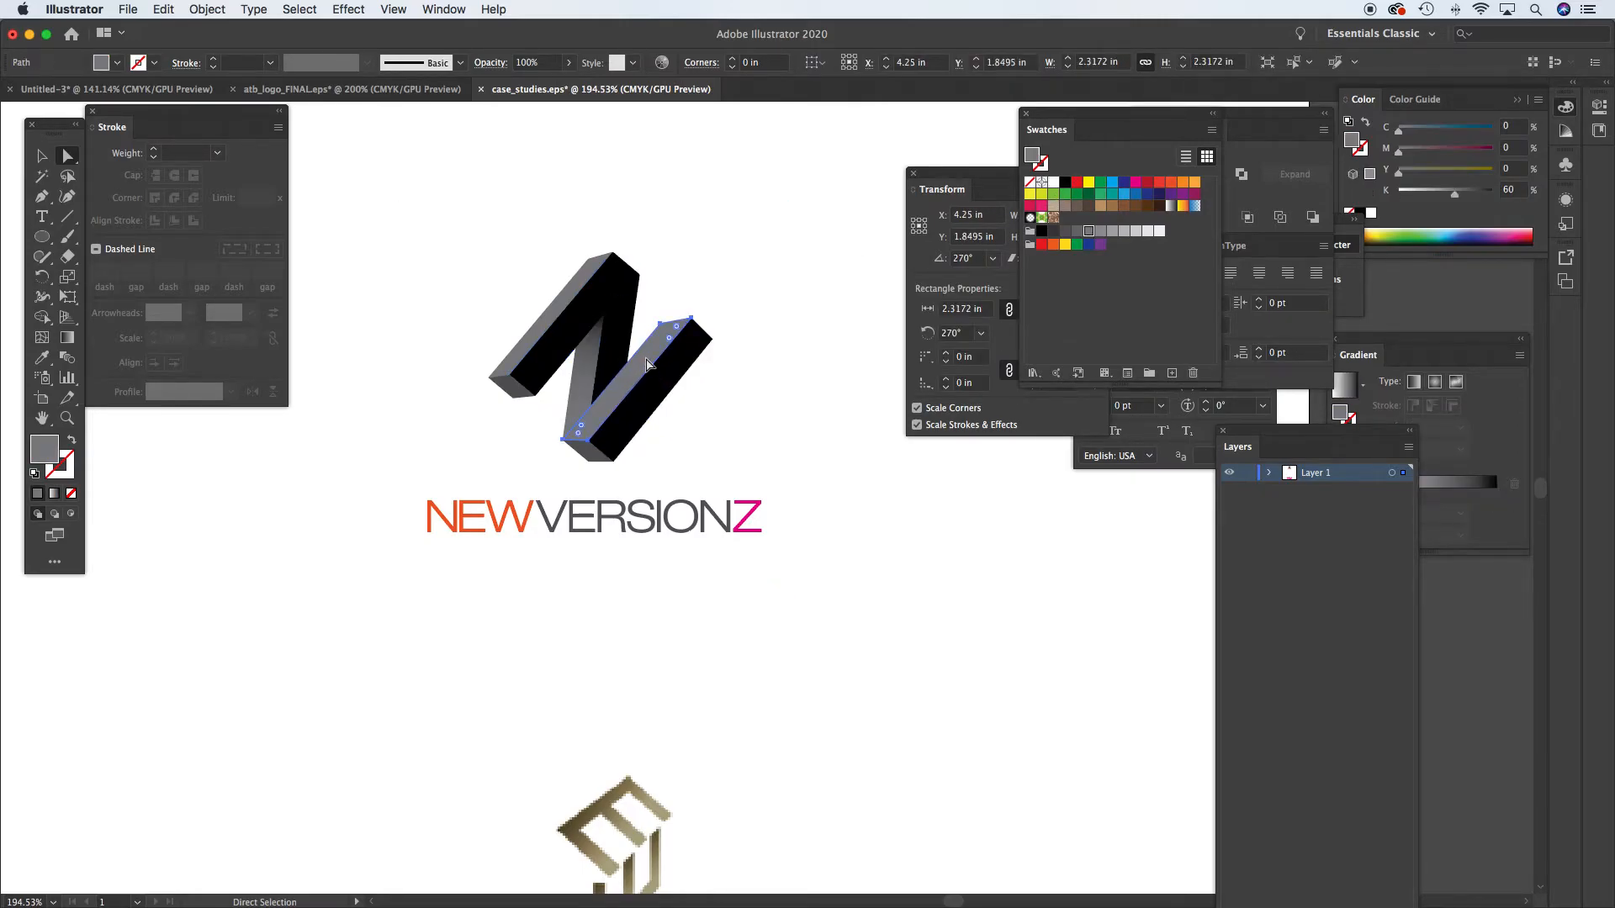
pyautogui.keyDown('shift'); pyautogui.click(587, 370); pyautogui.keyUp('shift')
pyautogui.keyDown('shift'); pyautogui.click(570, 298); pyautogui.keyUp('shift')
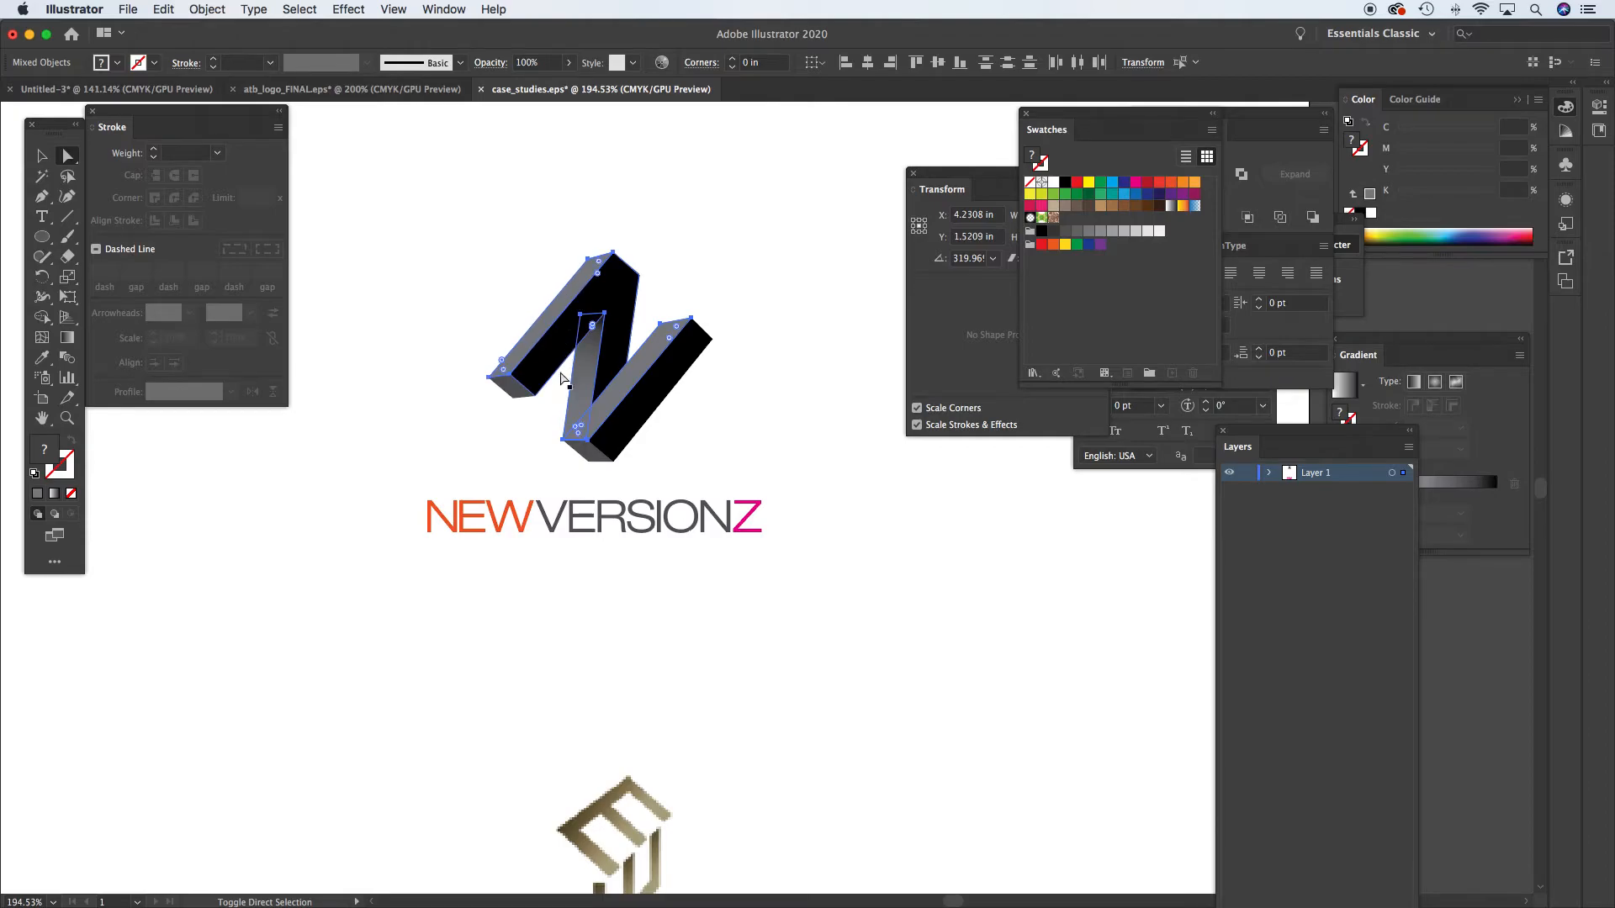
pyautogui.keyDown('shift'); pyautogui.click(515, 386); pyautogui.keyUp('shift')
pyautogui.keyDown('shift'); pyautogui.click(587, 455); pyautogui.keyUp('shift')
pyautogui.click(1054, 184)
pyautogui.click(793, 214)
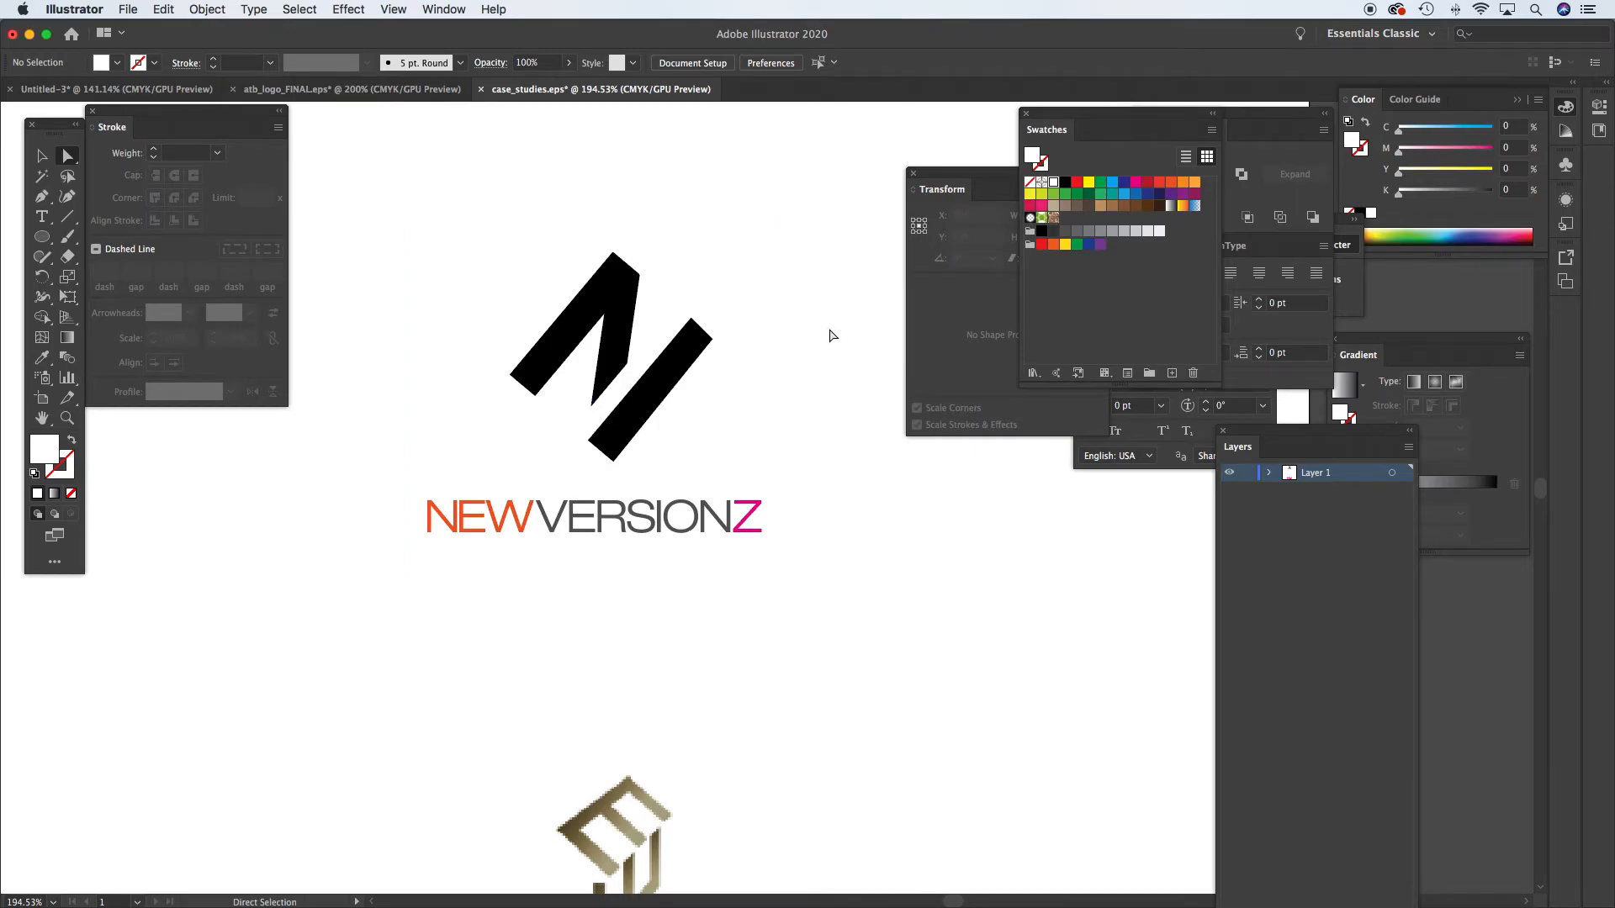
# Undo the white fill on the N's side faces and fill its two black front faces with white instead
pyautogui.press('v')
pyautogui.press('cmd+z')
pyautogui.press('a')
pyautogui.click(665, 379)
pyautogui.keyDown('alt'); pyautogui.click(665, 380); pyautogui.keyUp('alt')
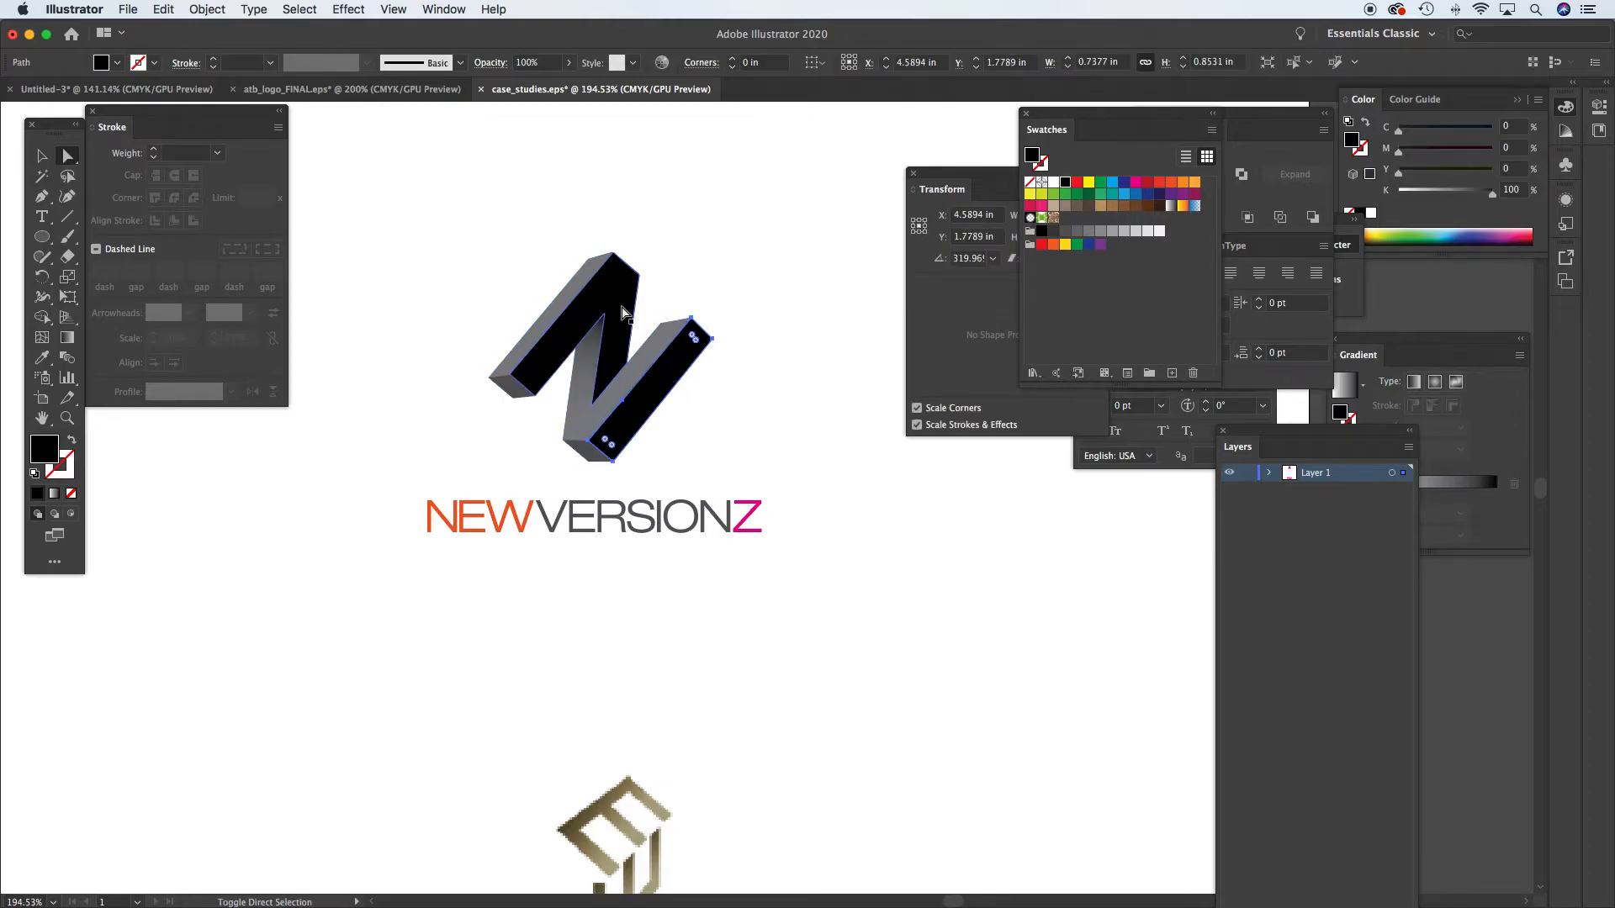
pyautogui.click(1053, 183)
pyautogui.click(807, 214)
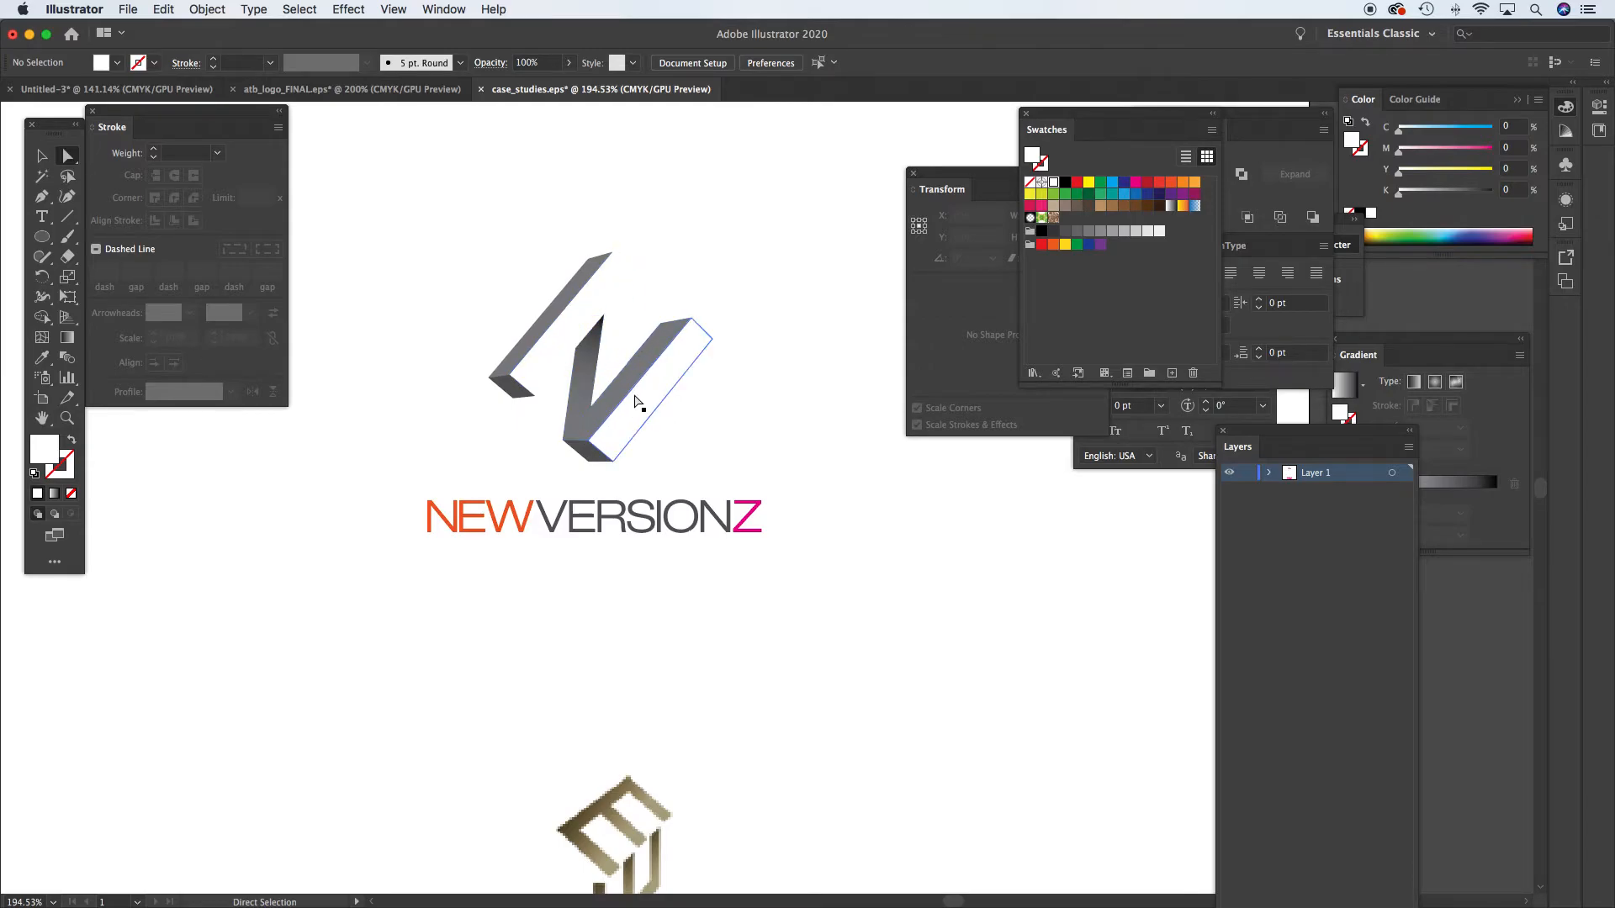
# Delete the N's white lower-right front face and undo that together with the white front fills
pyautogui.click(645, 398)
pyautogui.press('Delete')
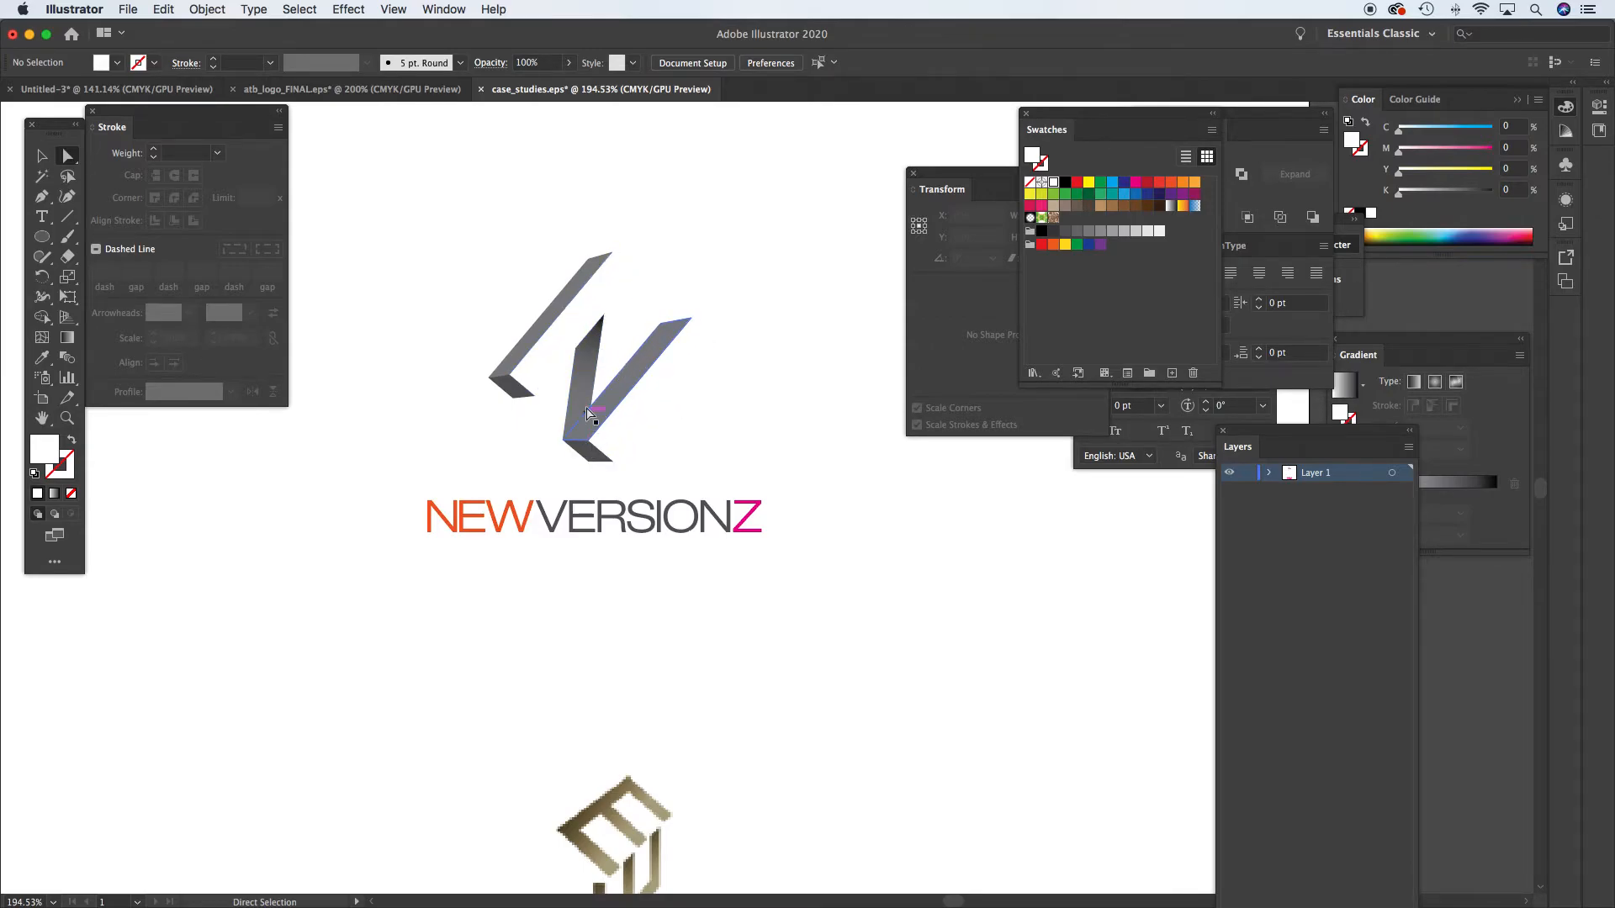
pyautogui.press('super+z')
pyautogui.press('super+z')
pyautogui.click(789, 295)
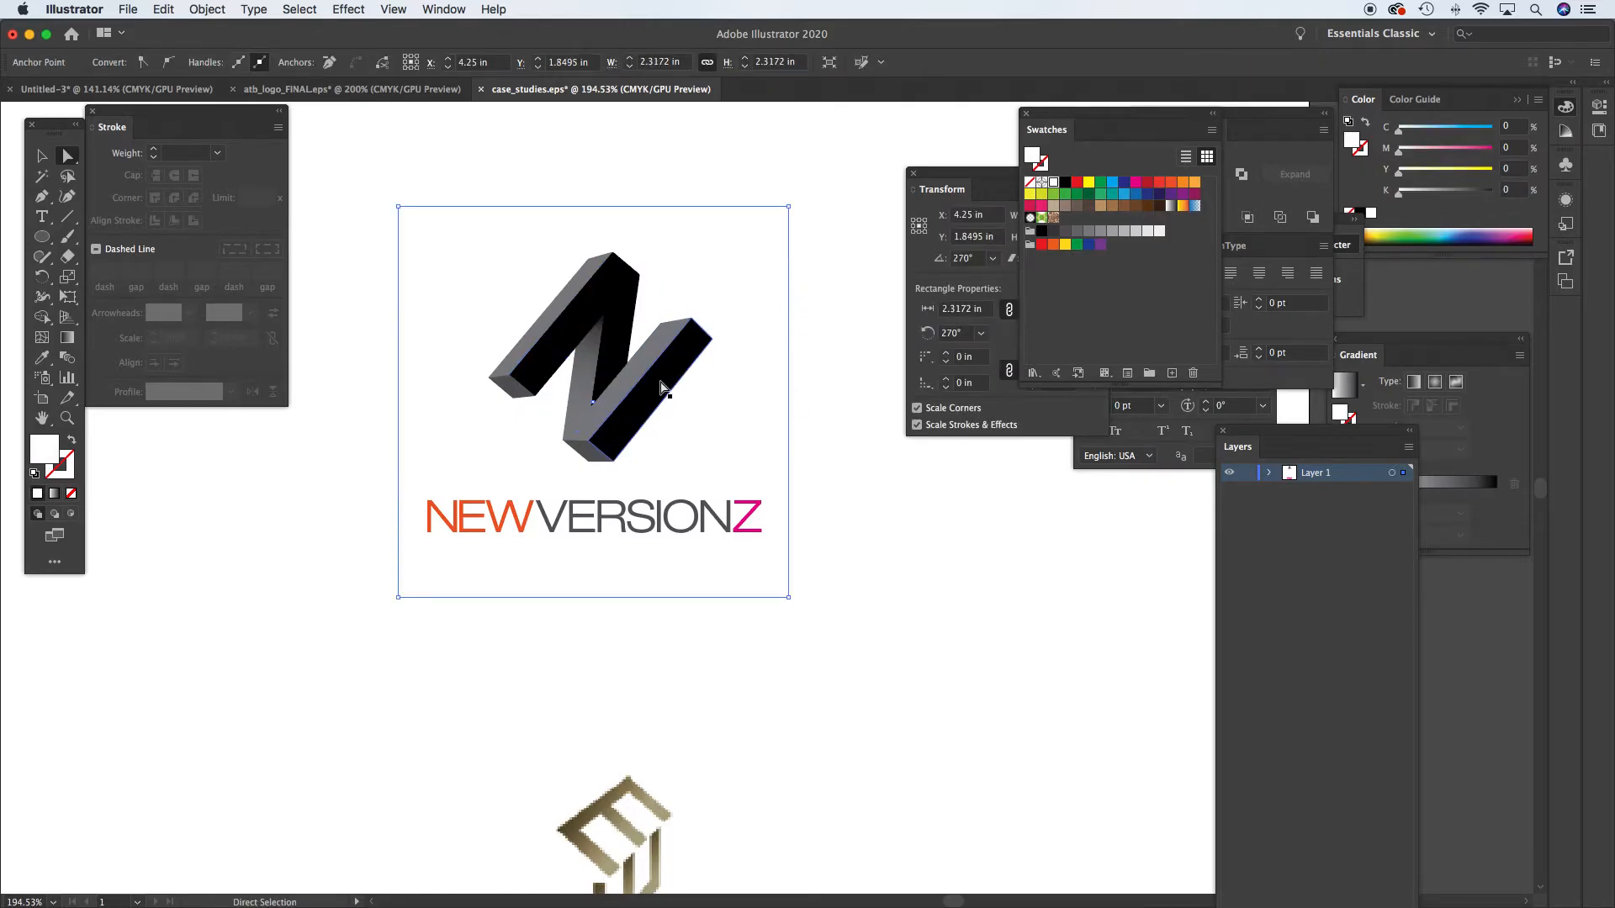
# Fill all the side and end faces of the N icon with a flat 50% black grey
pyautogui.click(585, 392)
pyautogui.keyDown('shift'); pyautogui.click(547, 320); pyautogui.keyUp('shift')
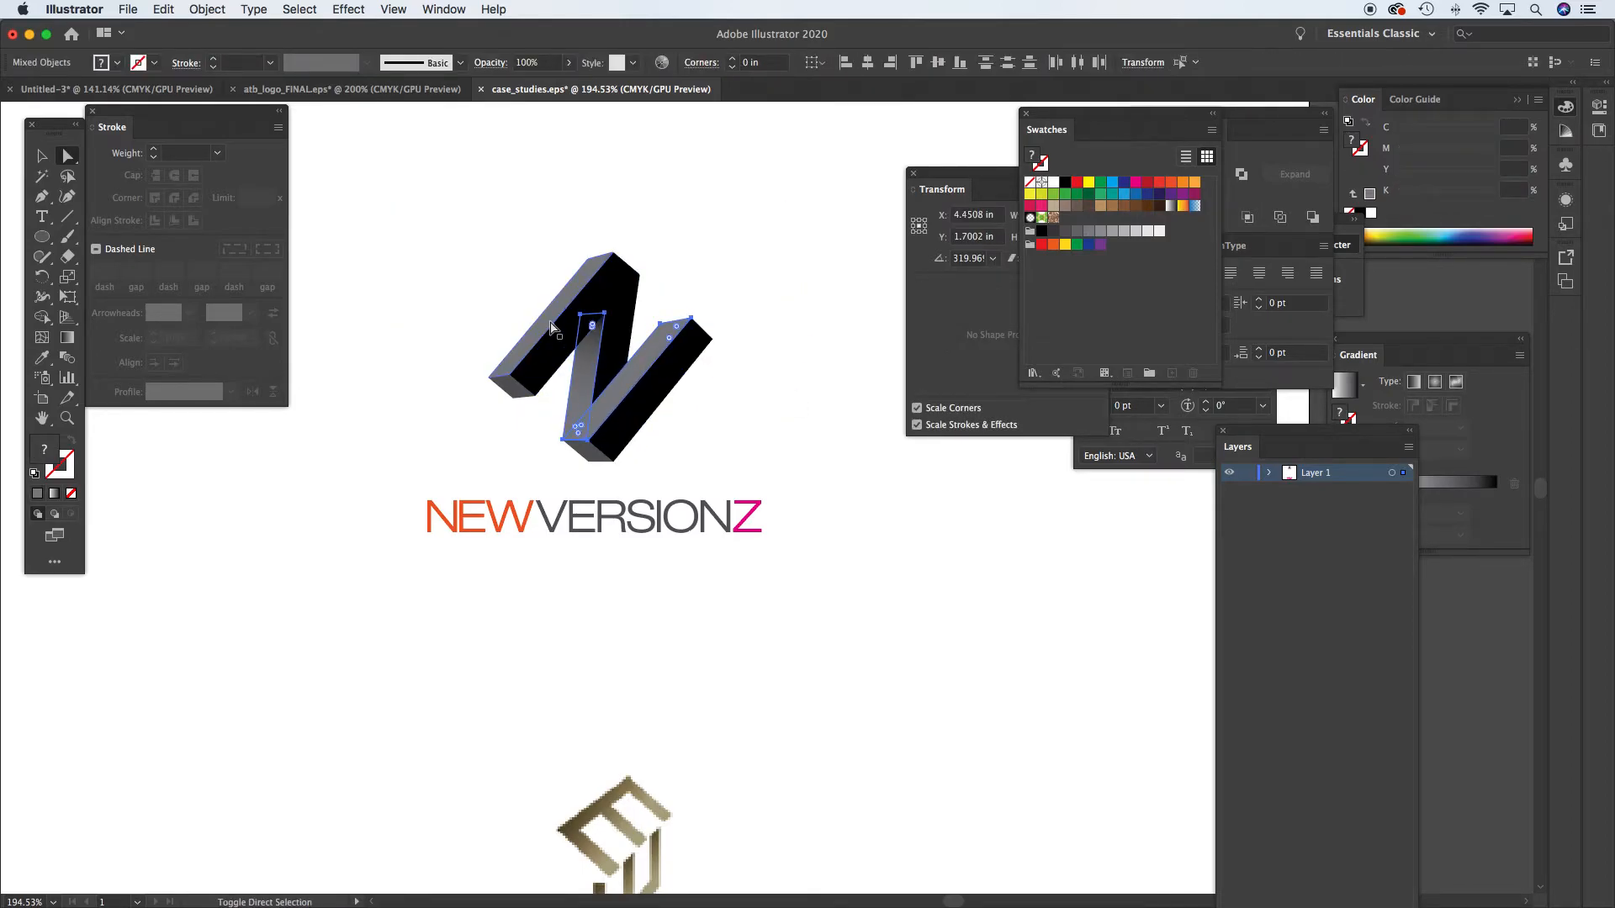
pyautogui.keyDown('shift'); pyautogui.click(517, 391); pyautogui.keyUp('shift')
pyautogui.keyDown('shift'); pyautogui.click(606, 456); pyautogui.keyUp('shift')
pyautogui.click(1103, 236)
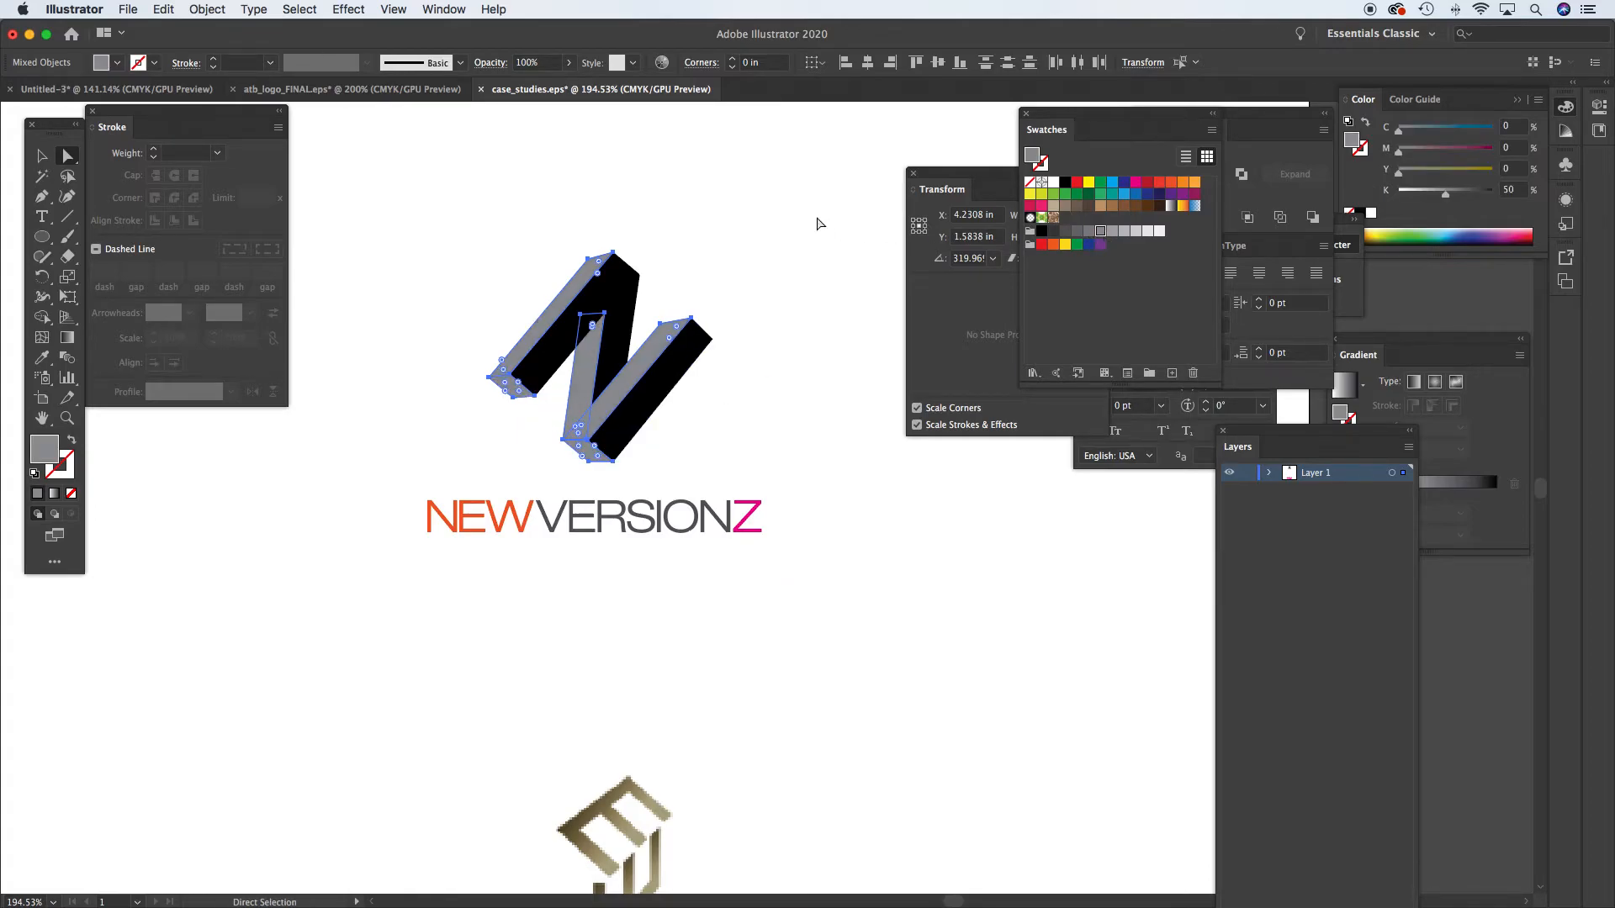
pyautogui.click(817, 224)
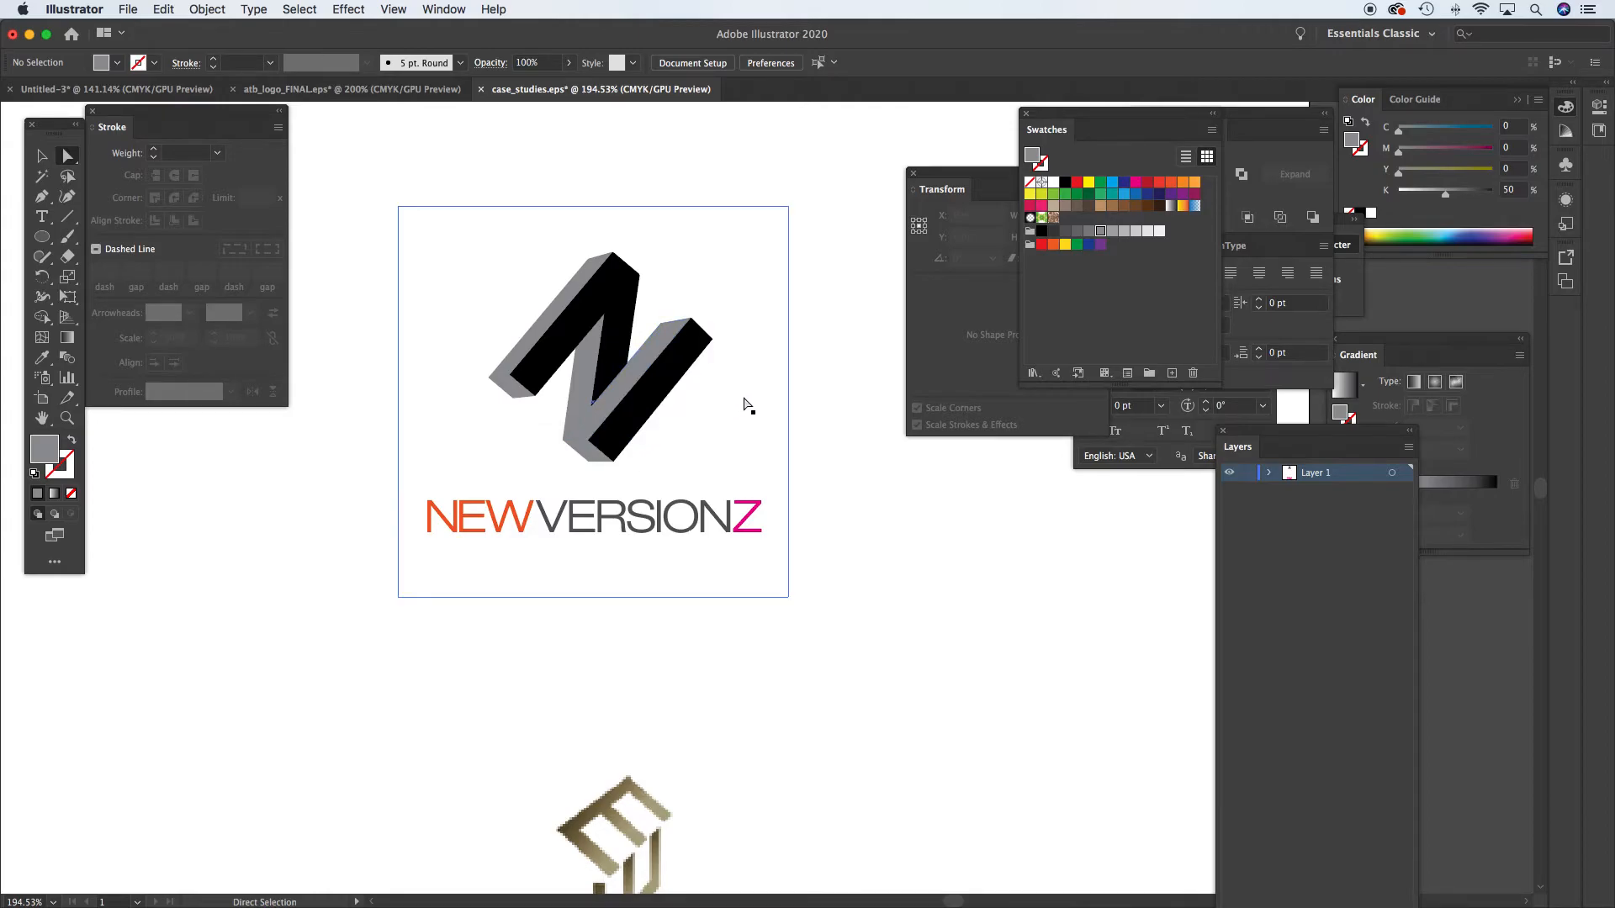
# Undo the black and grey recolouring to bring back the N icon's original gradient fills
pyautogui.press('super+z')
pyautogui.press('super+z')
pyautogui.press('super+z')
pyautogui.click(790, 374)
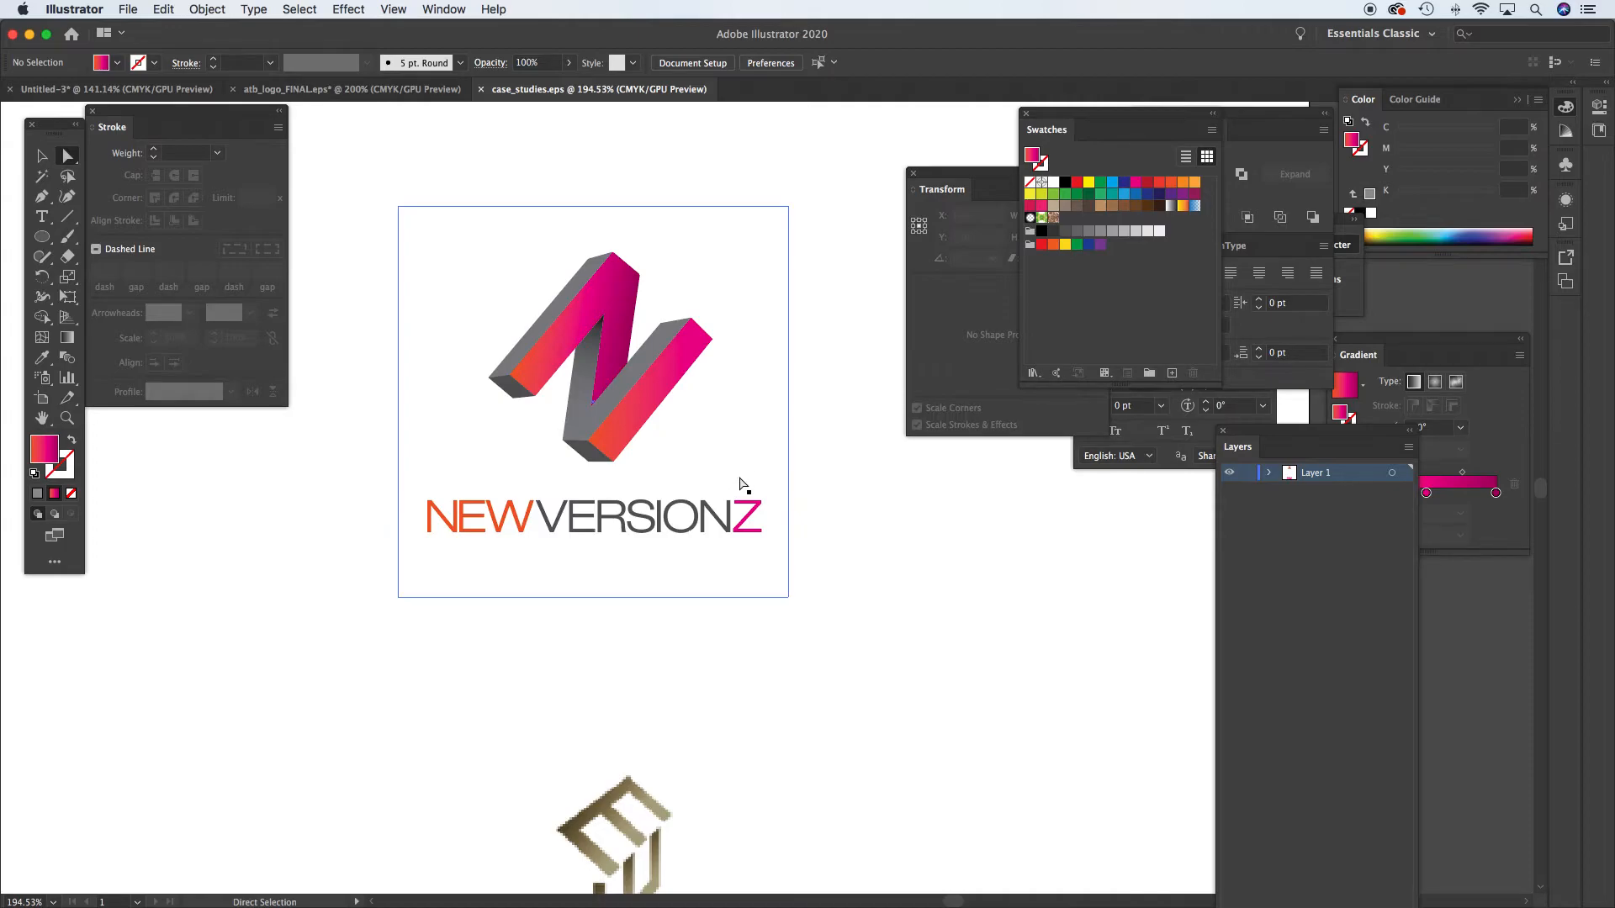
# Ungroup the NEWVERSIONZ logo so the wordmark is separate from the N icon
pyautogui.keyDown('alt'); pyautogui.keyDown('super'); pyautogui.click(662, 491); pyautogui.keyUp('super'); pyautogui.keyUp('alt')
pyautogui.moveTo(803, 509); pyautogui.dragTo(637, 460)
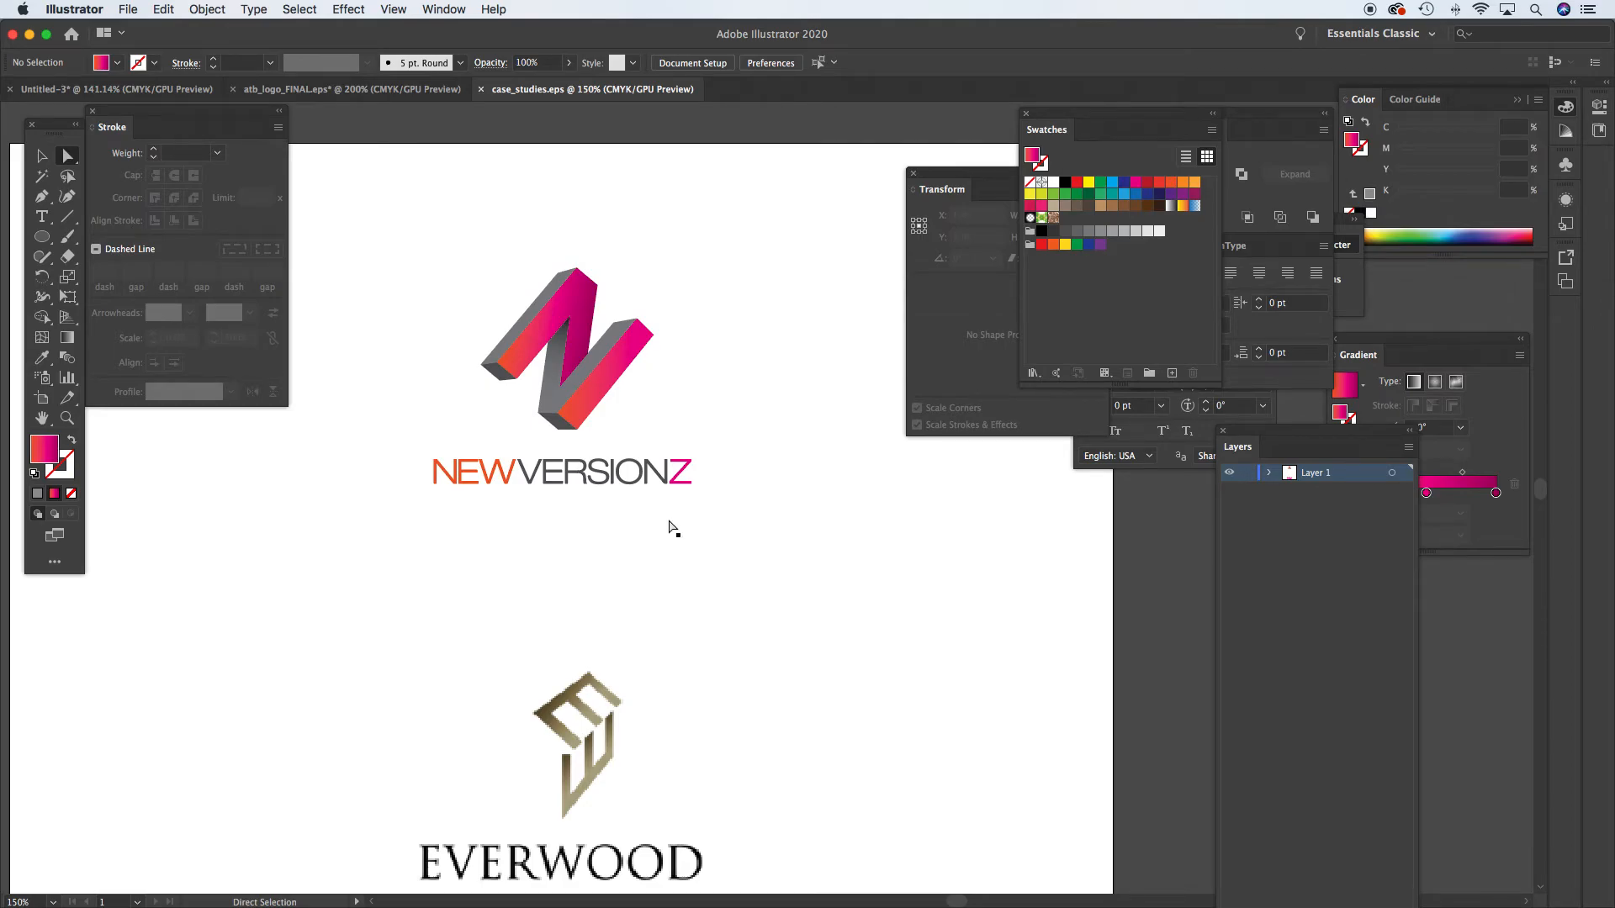
pyautogui.moveTo(664, 609); pyautogui.dragTo(696, 545)
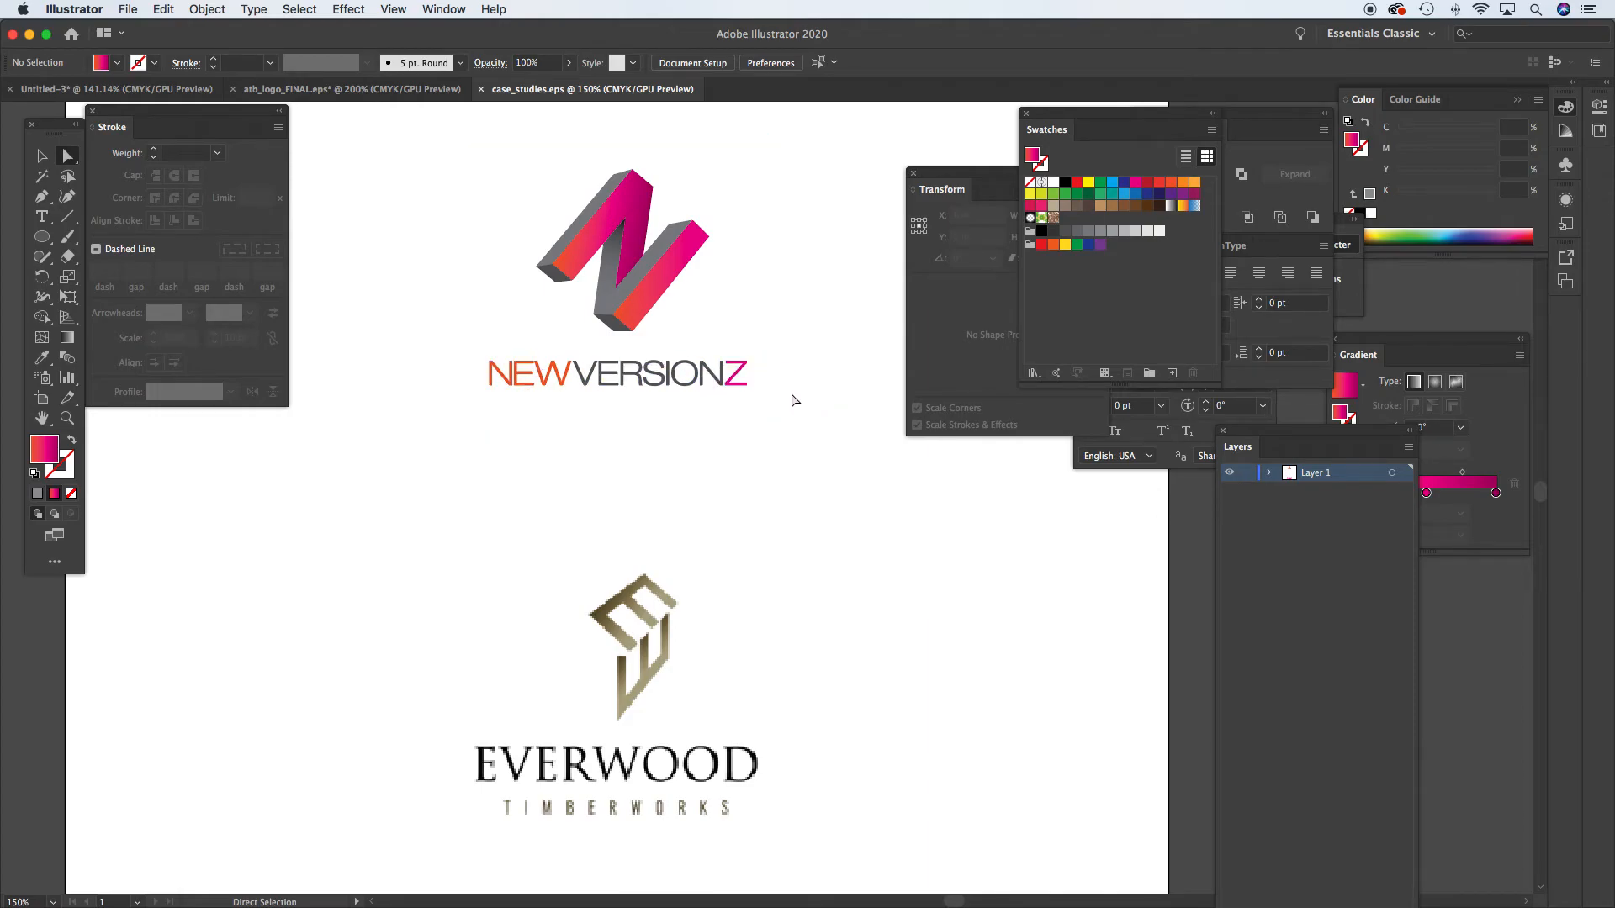
pyautogui.press('v')
pyautogui.click(680, 372)
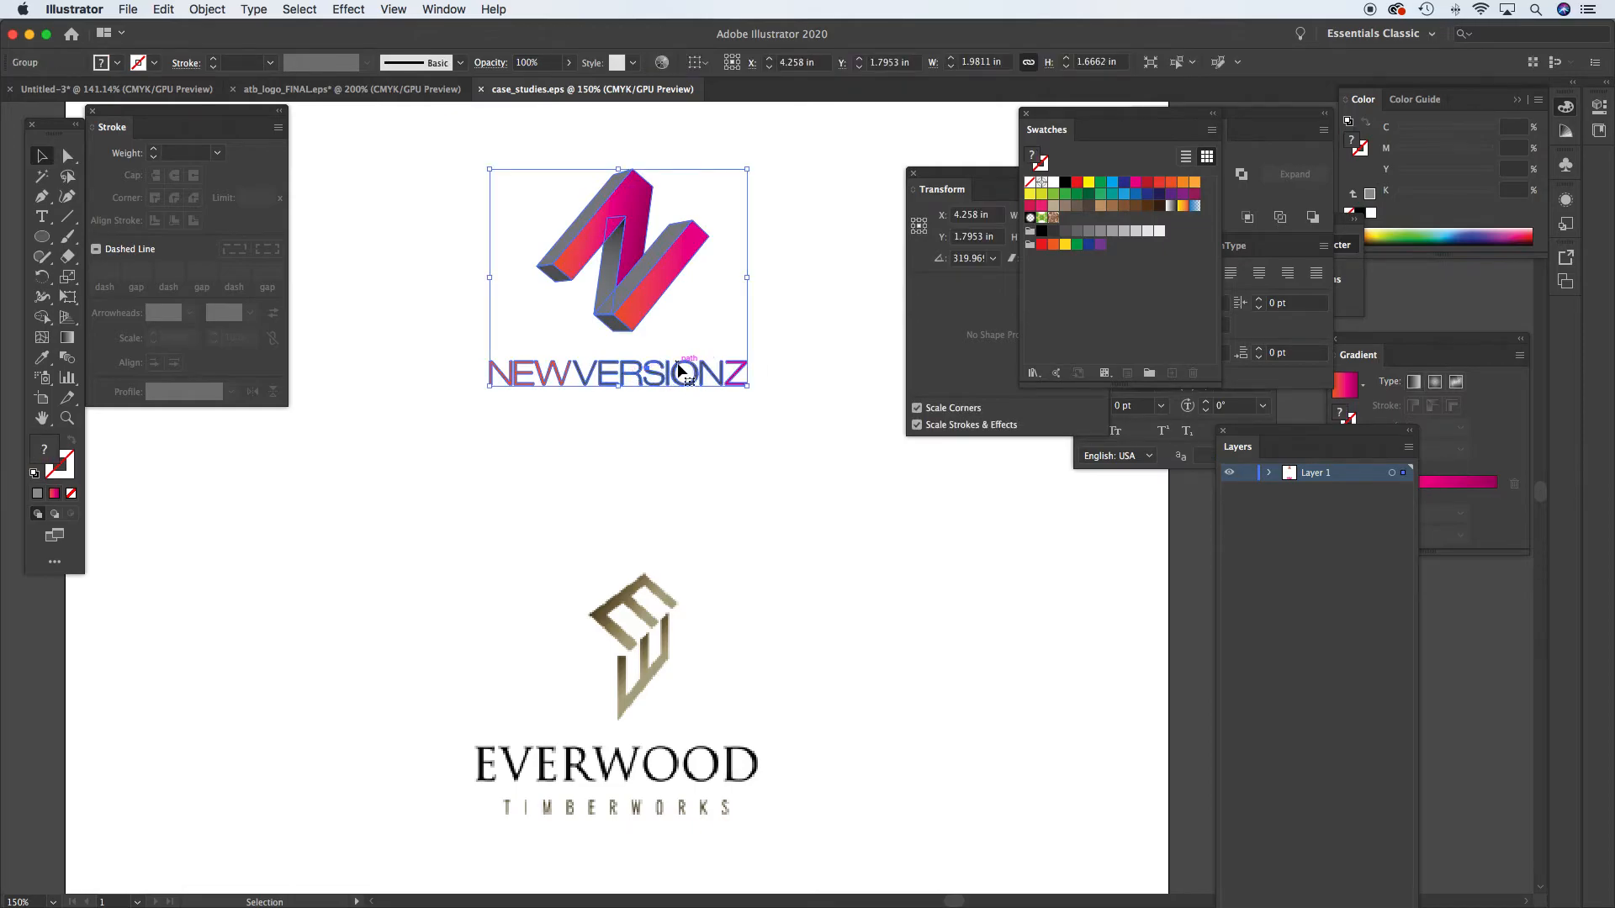
pyautogui.press('super+shift+g')
pyautogui.click(853, 474)
# Scale the NEWVERSIONZ wordmark down around its centre to about the width of the N icon
pyautogui.click(731, 381)
pyautogui.moveTo(748, 372); pyautogui.dragTo(712, 373)
pyautogui.click(851, 421)
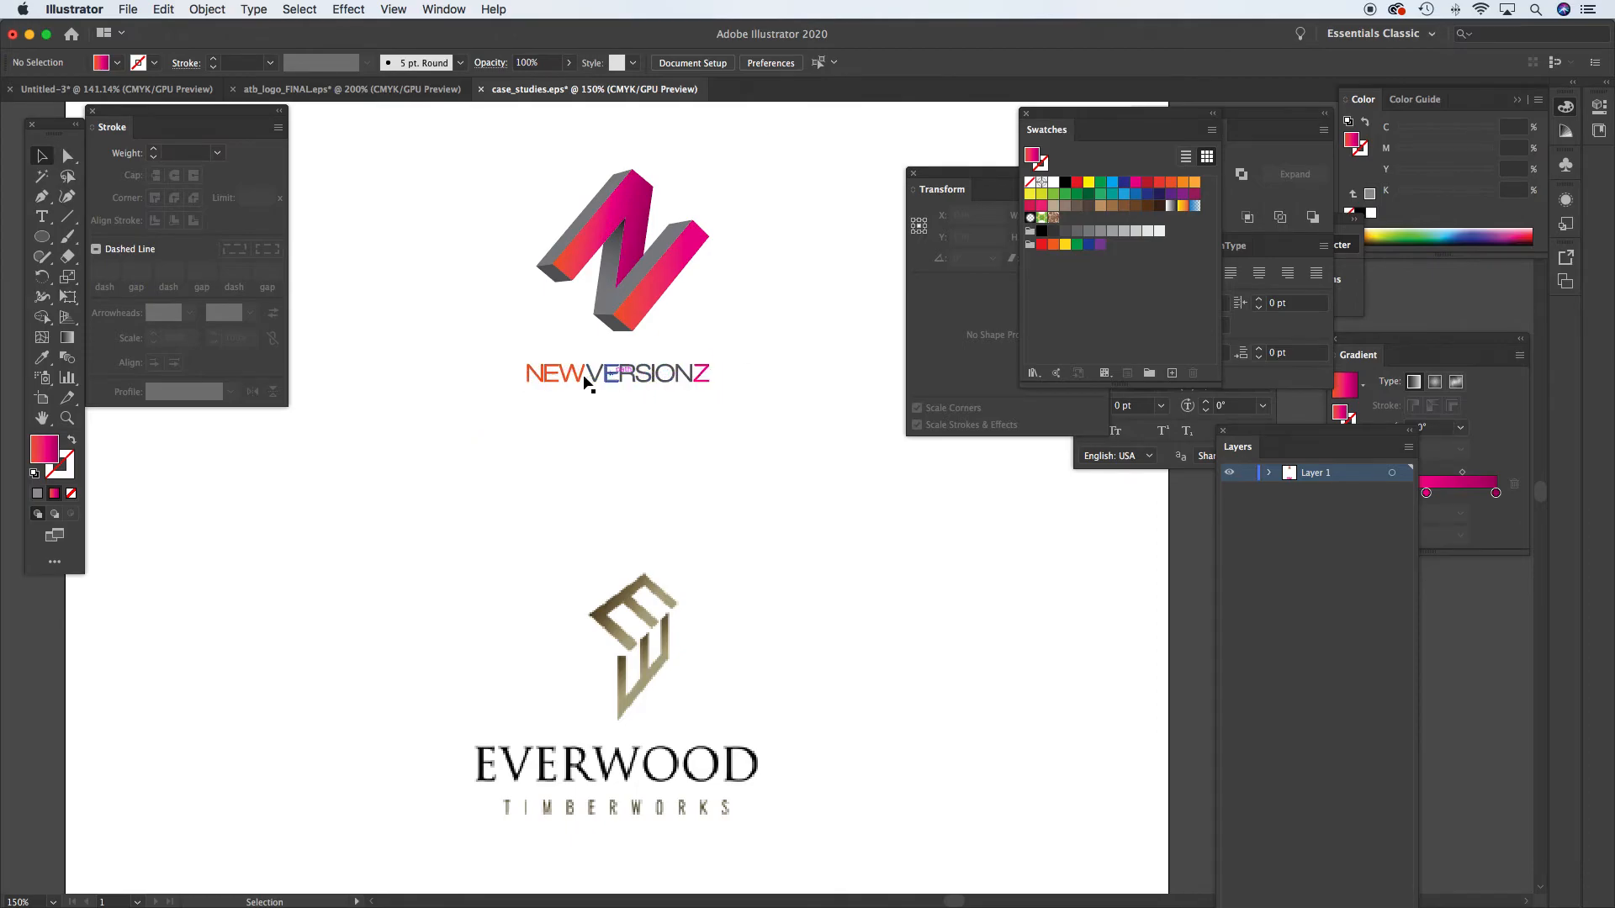
# Restore the NEWVERSIONZ wordmark to its full size beneath the icon and deselect it
pyautogui.press('a')
pyautogui.click(673, 378)
pyautogui.press('v')
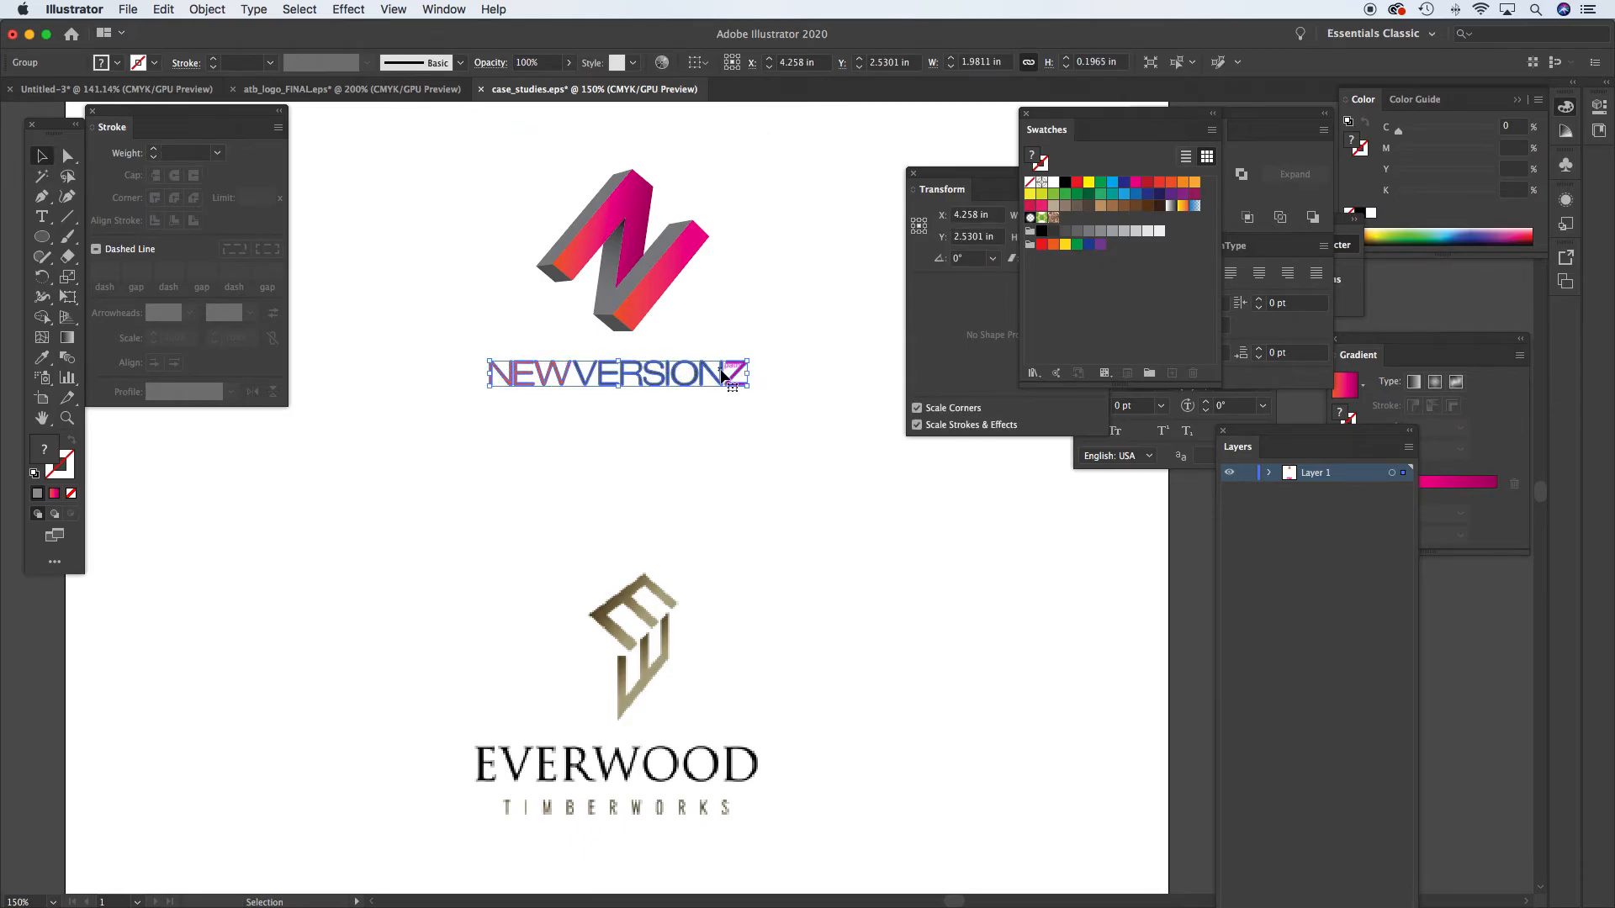
pyautogui.click(832, 479)
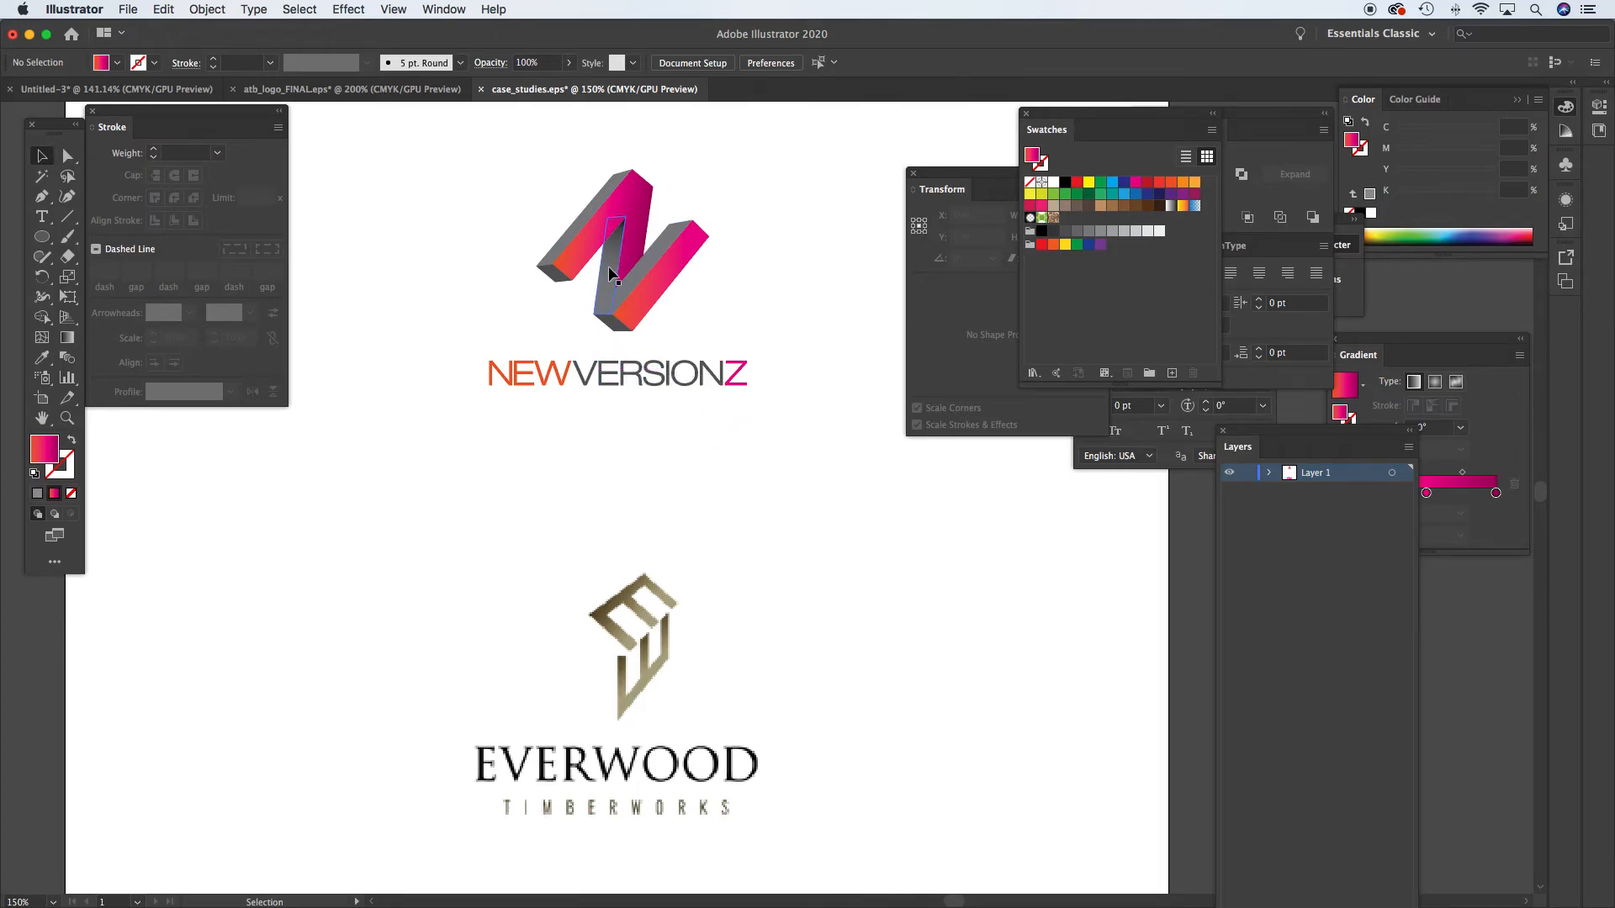
# Place a copy of the NEWVERSIONZ wordmark, rotated about 48.5°, along the N icon's left diagonal bar
pyautogui.click(665, 372)
pyautogui.moveTo(720, 384); pyautogui.dragTo(710, 165)
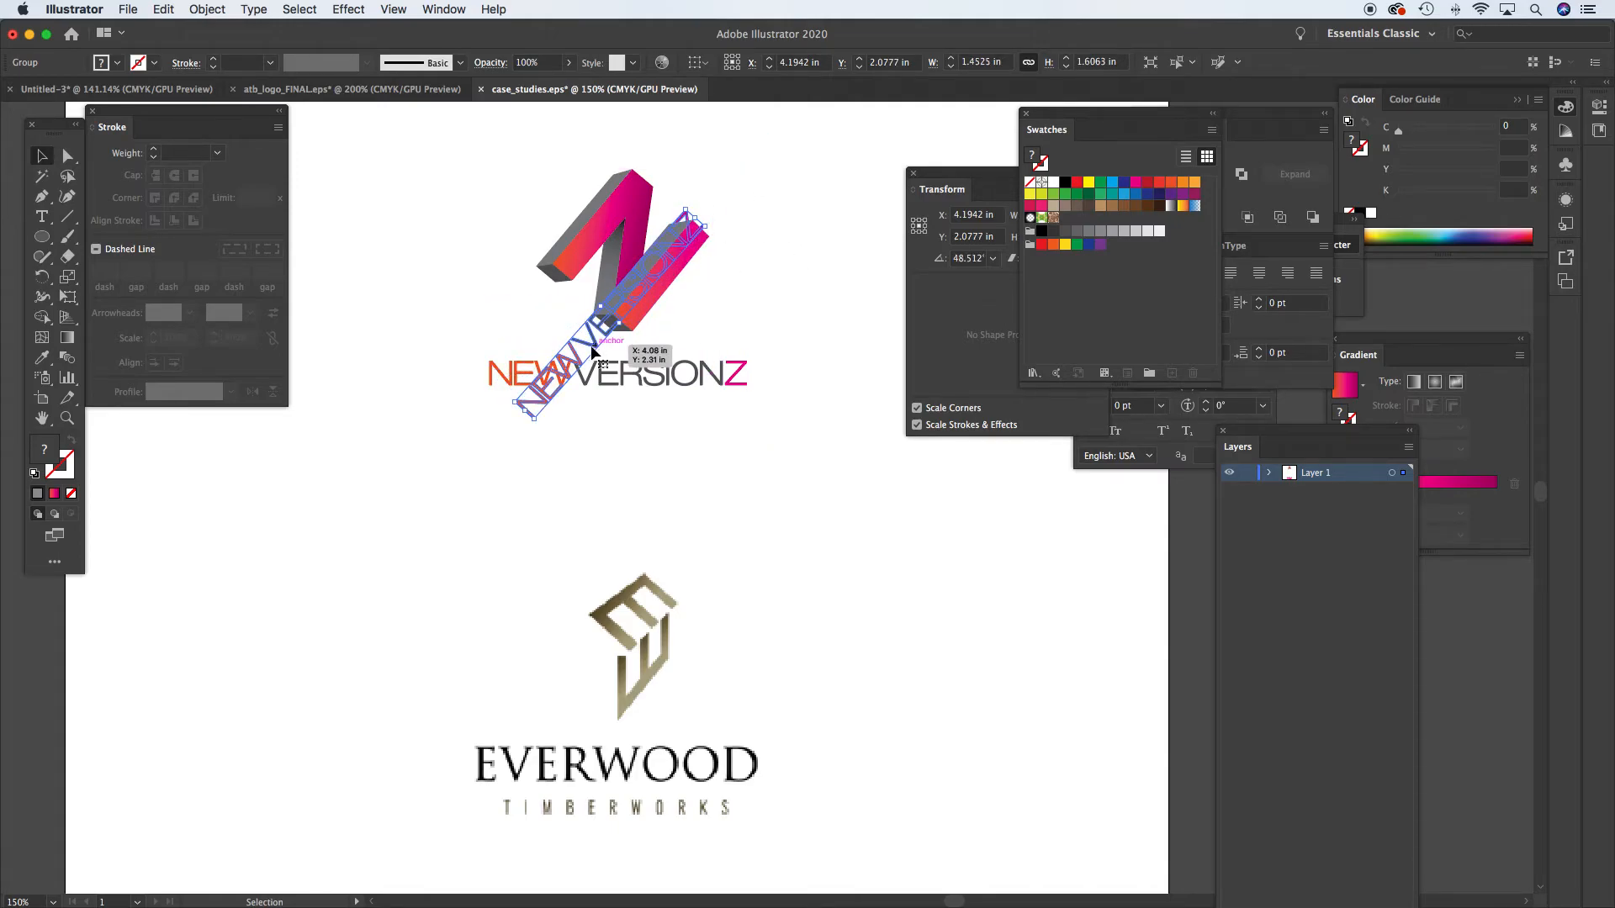
pyautogui.moveTo(584, 326); pyautogui.dragTo(569, 275)
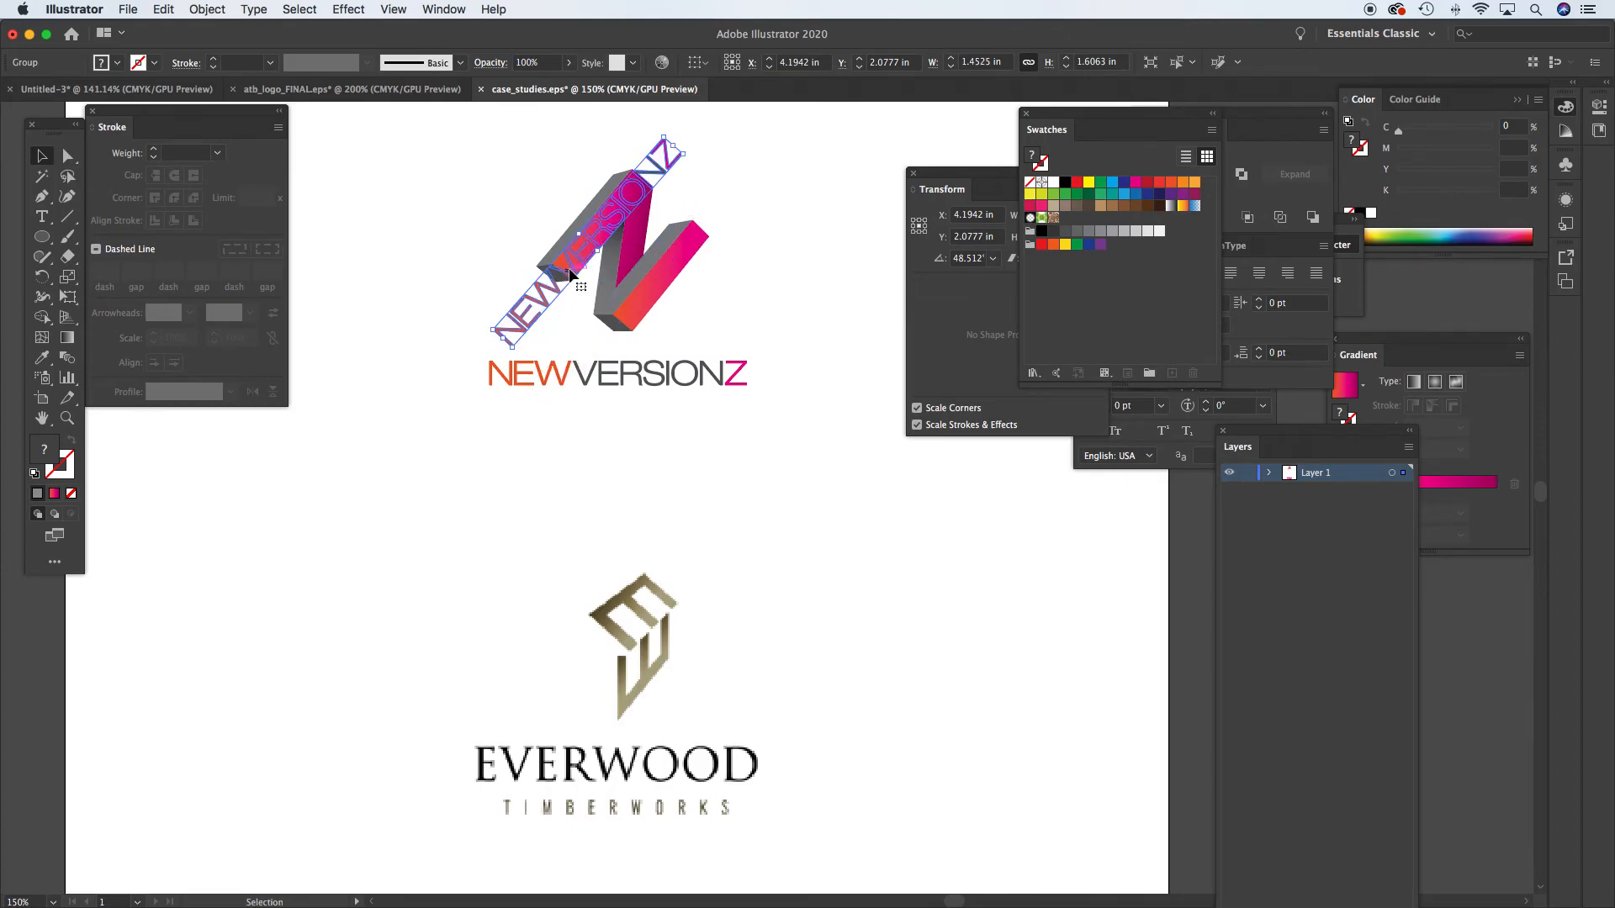
pyautogui.click(798, 167)
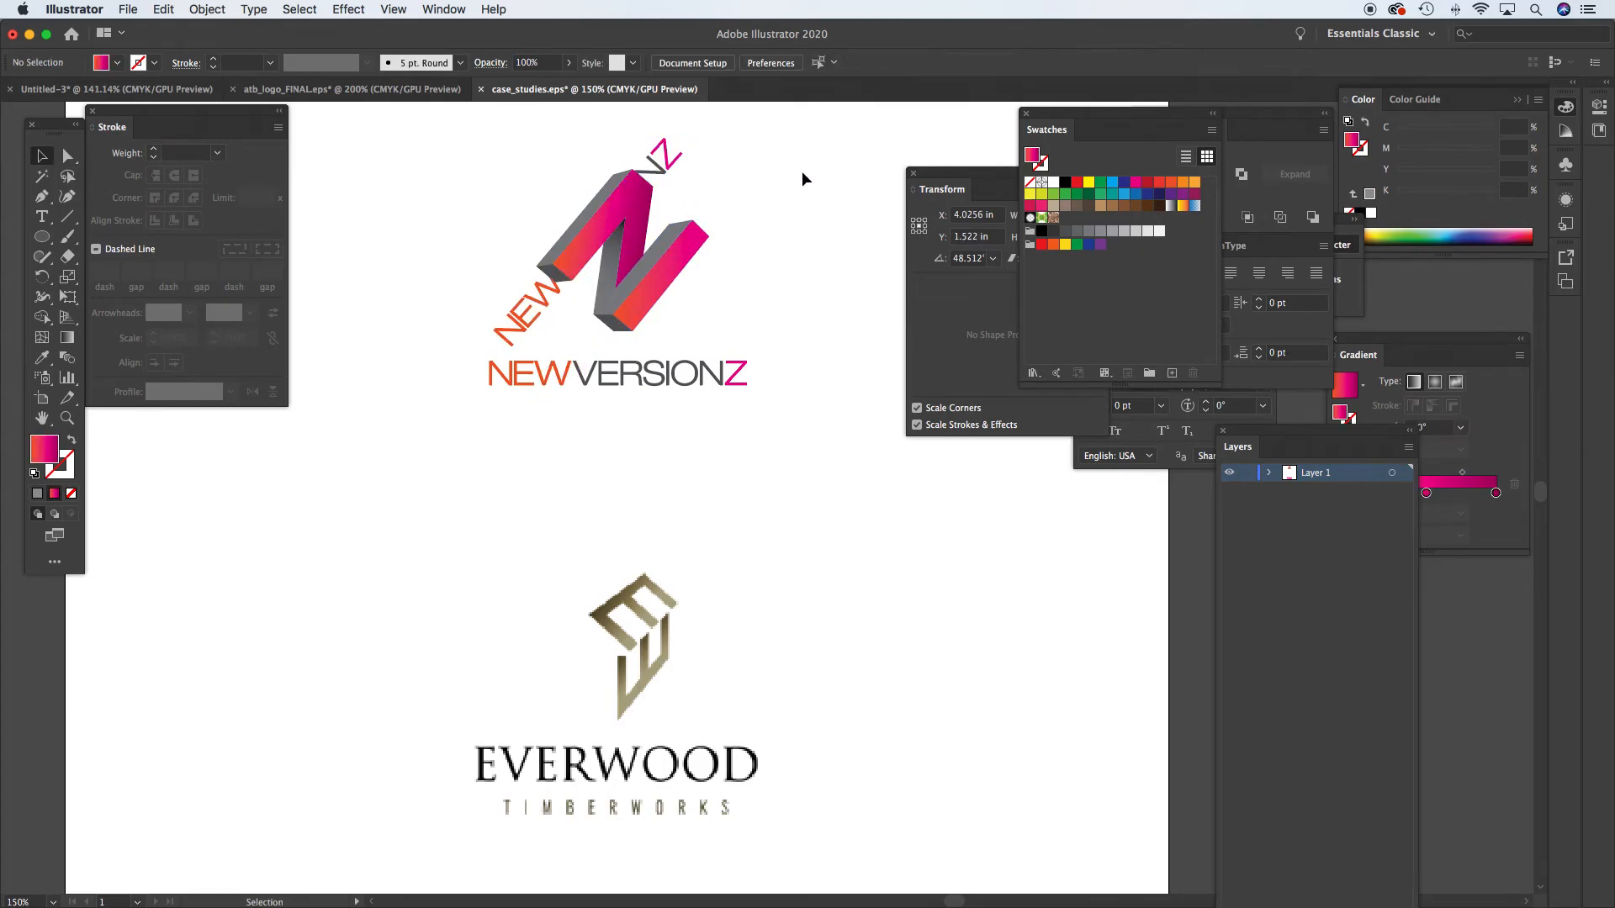
# Delete the rotated wordmark copy lying over the N icon
pyautogui.click(653, 159)
pyautogui.click(529, 205)
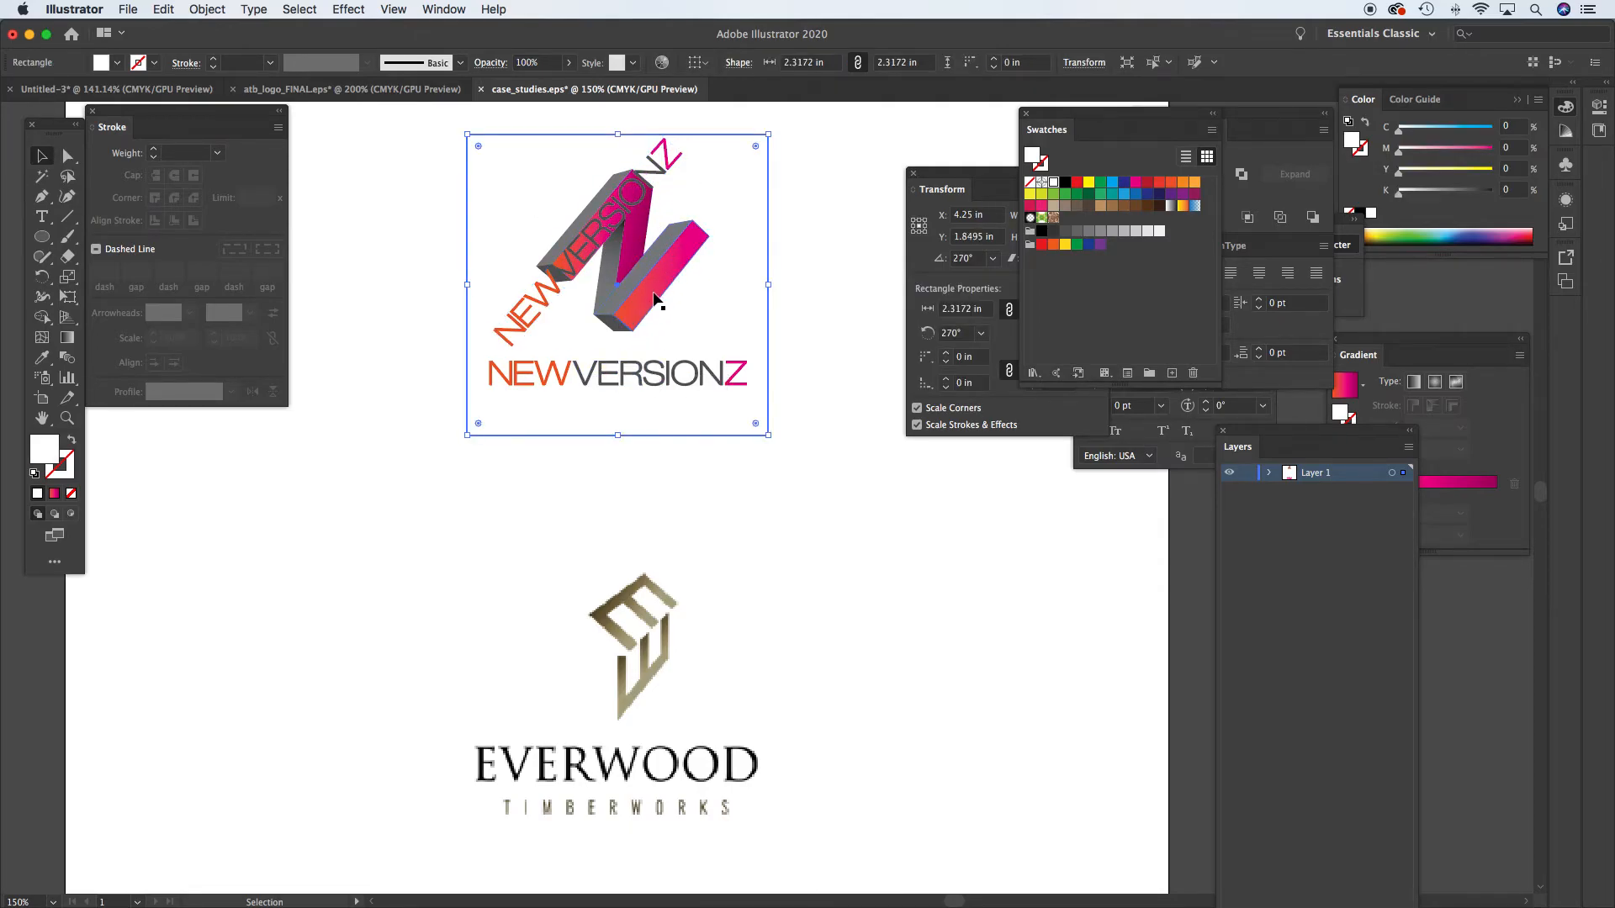
pyautogui.click(539, 307)
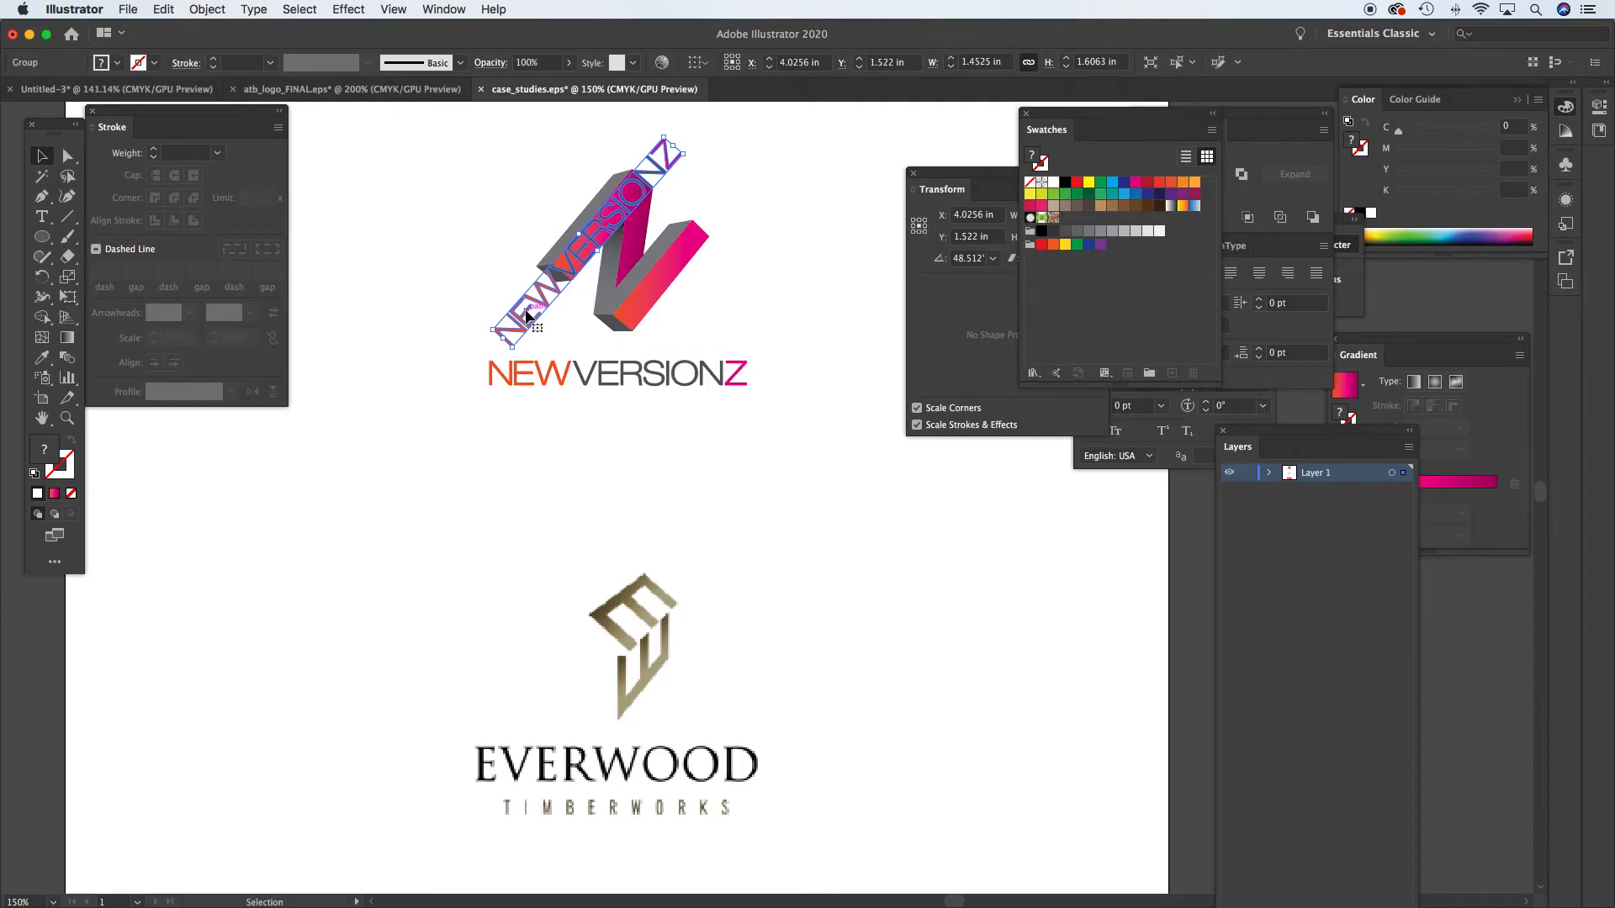
pyautogui.press('Delete')
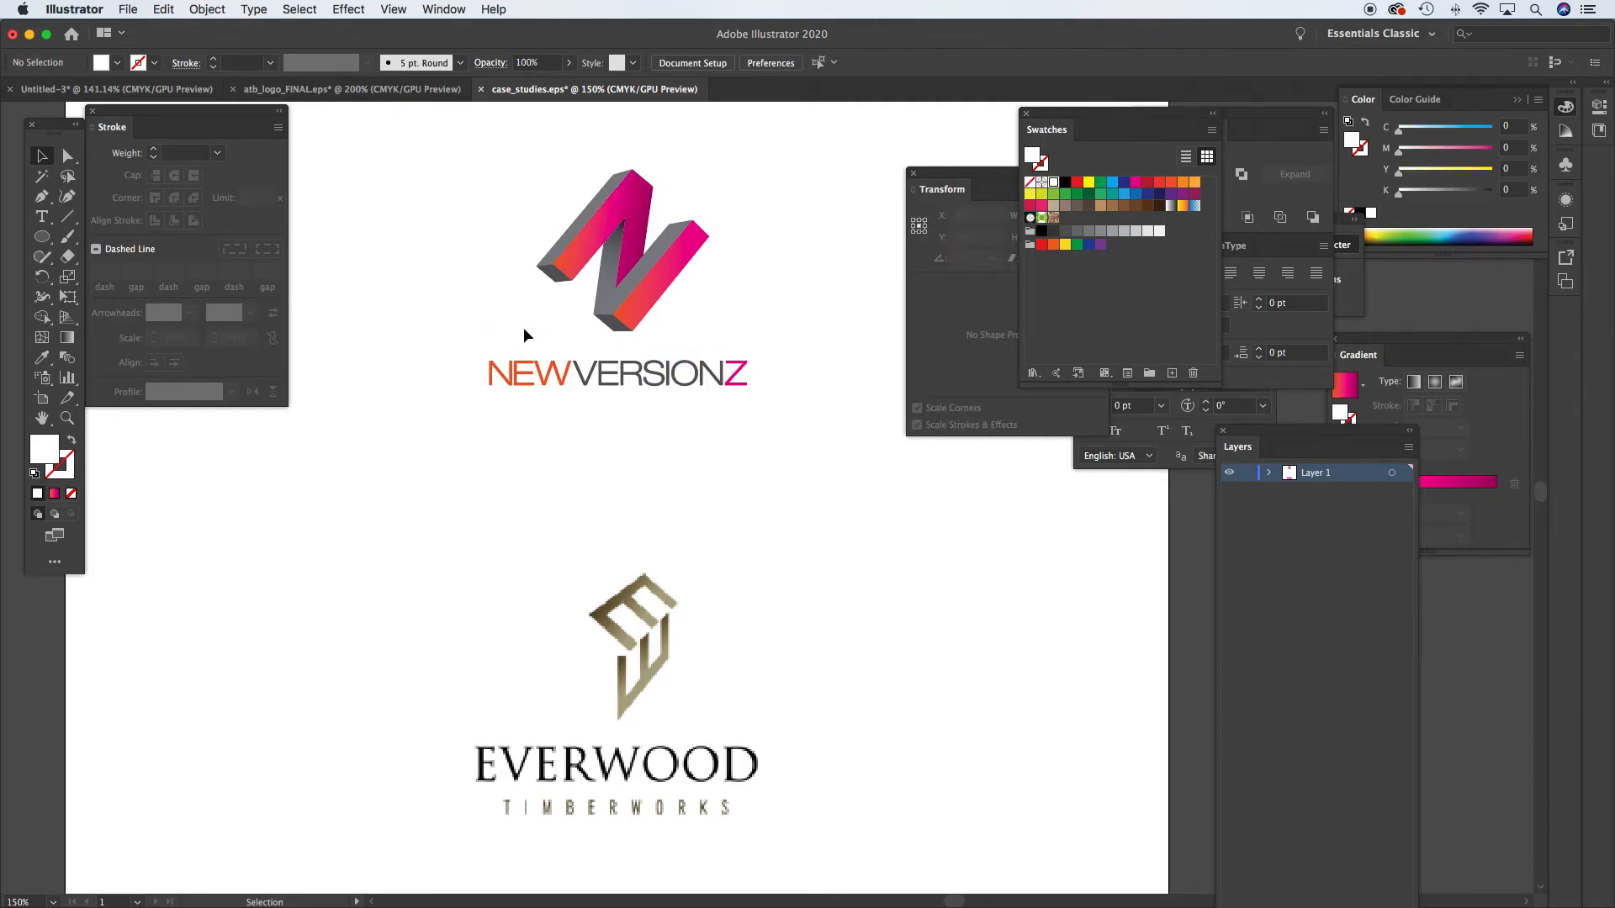
# Examine the EVERWOOD Timberworks logo and the Audio Joy logo further down the artboard
pyautogui.moveTo(732, 572); pyautogui.dragTo(721, 427)
pyautogui.moveTo(867, 559); pyautogui.dragTo(791, 503)
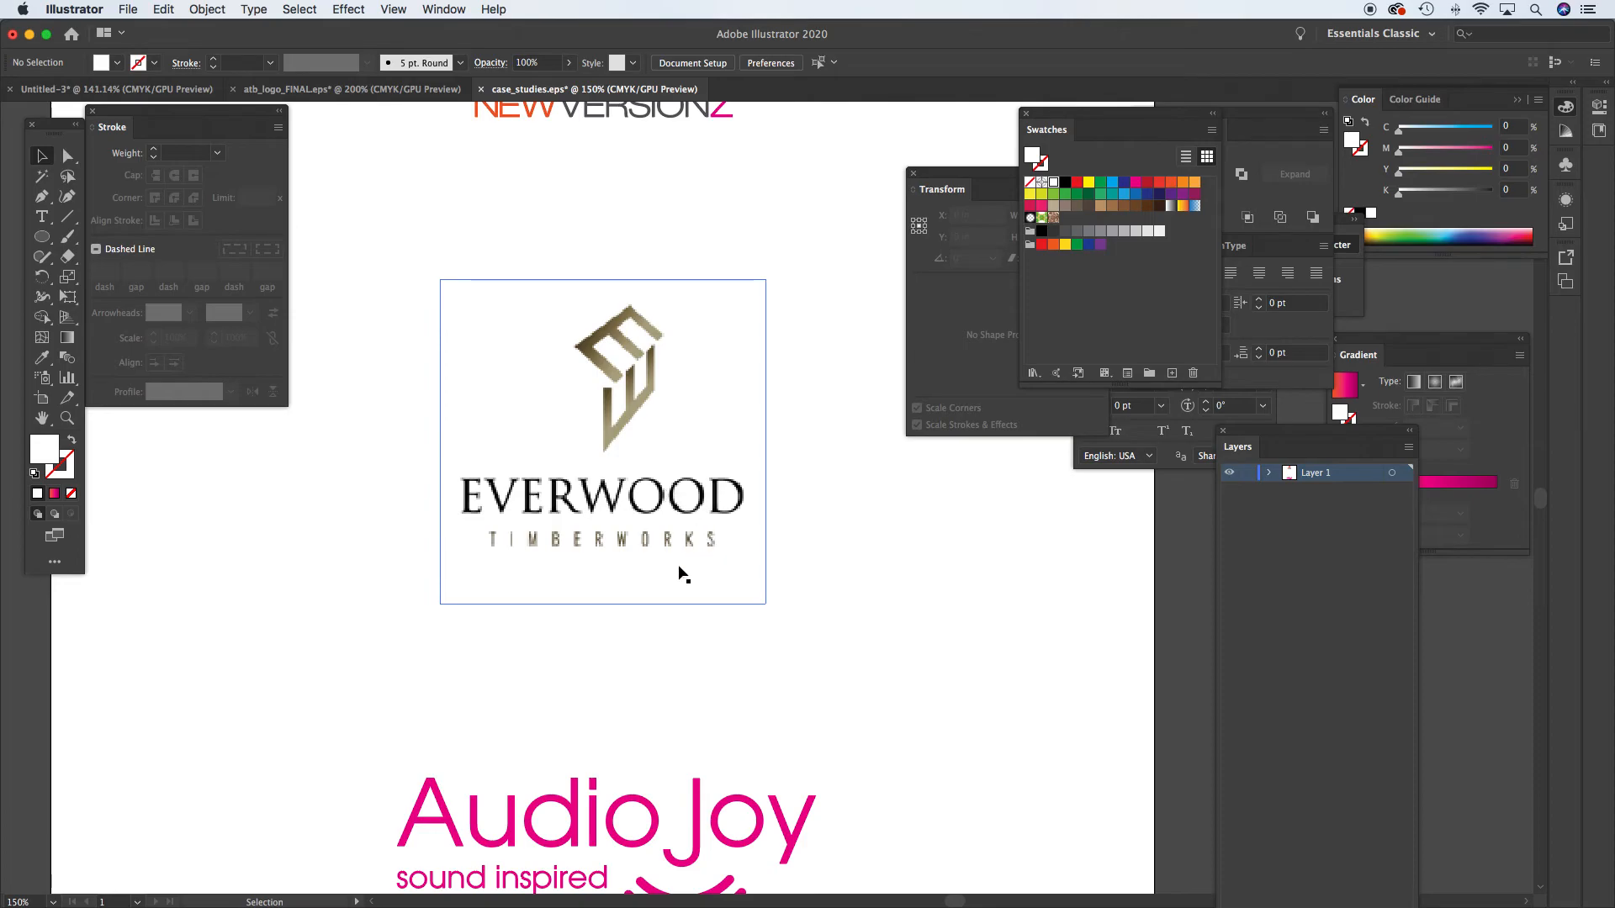
pyautogui.scroll(-8, 660, 593)
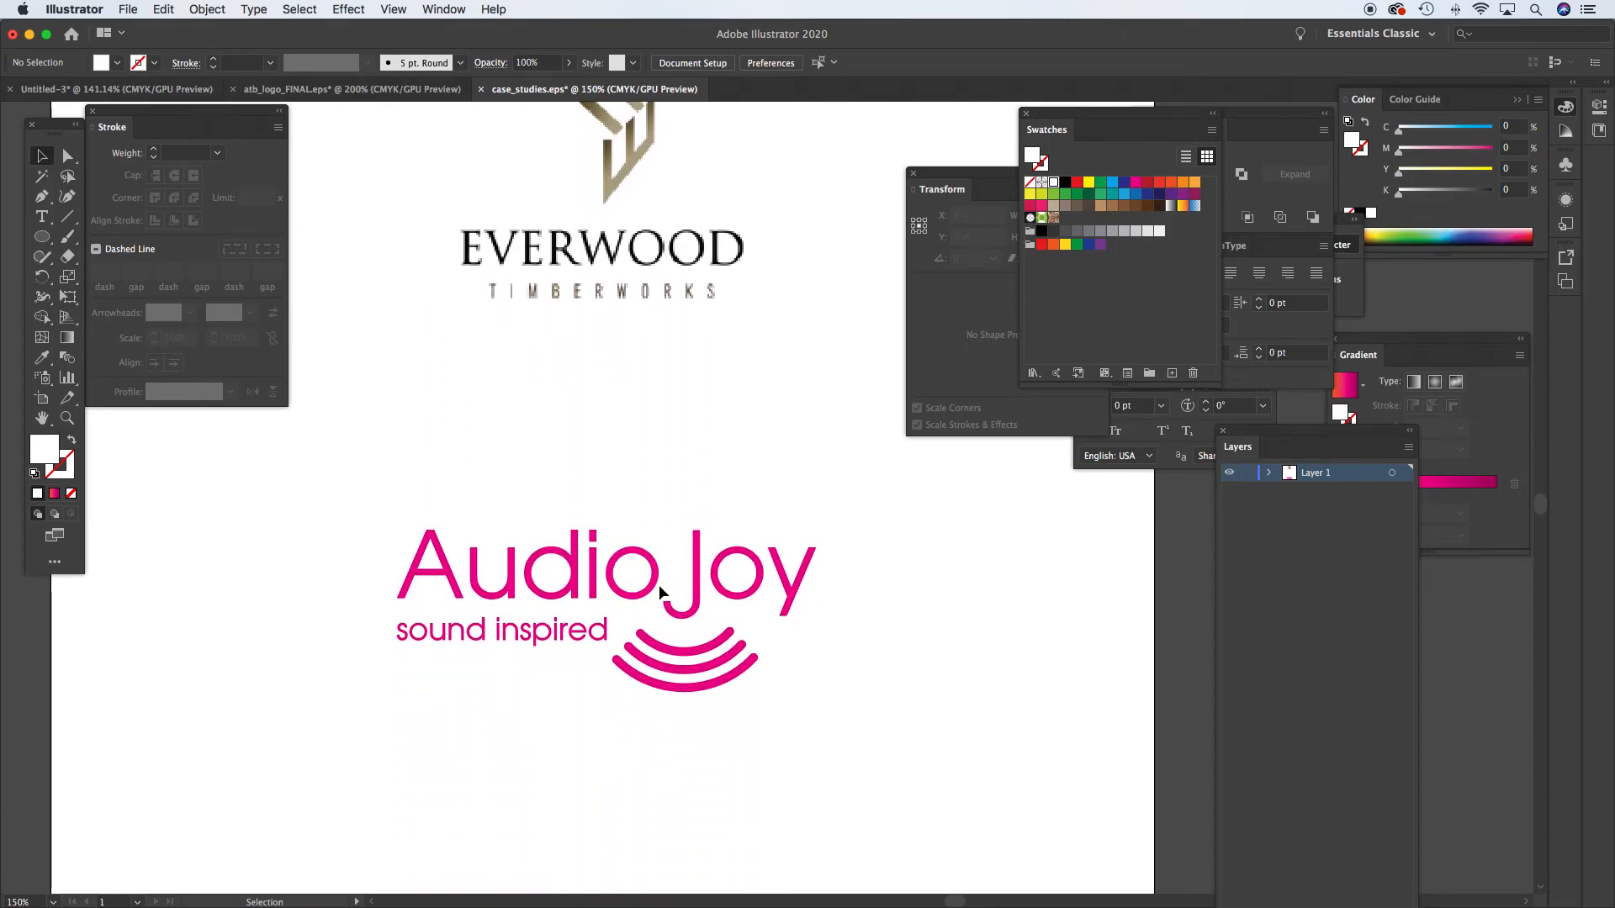
pyautogui.scroll(-1, 660, 593)
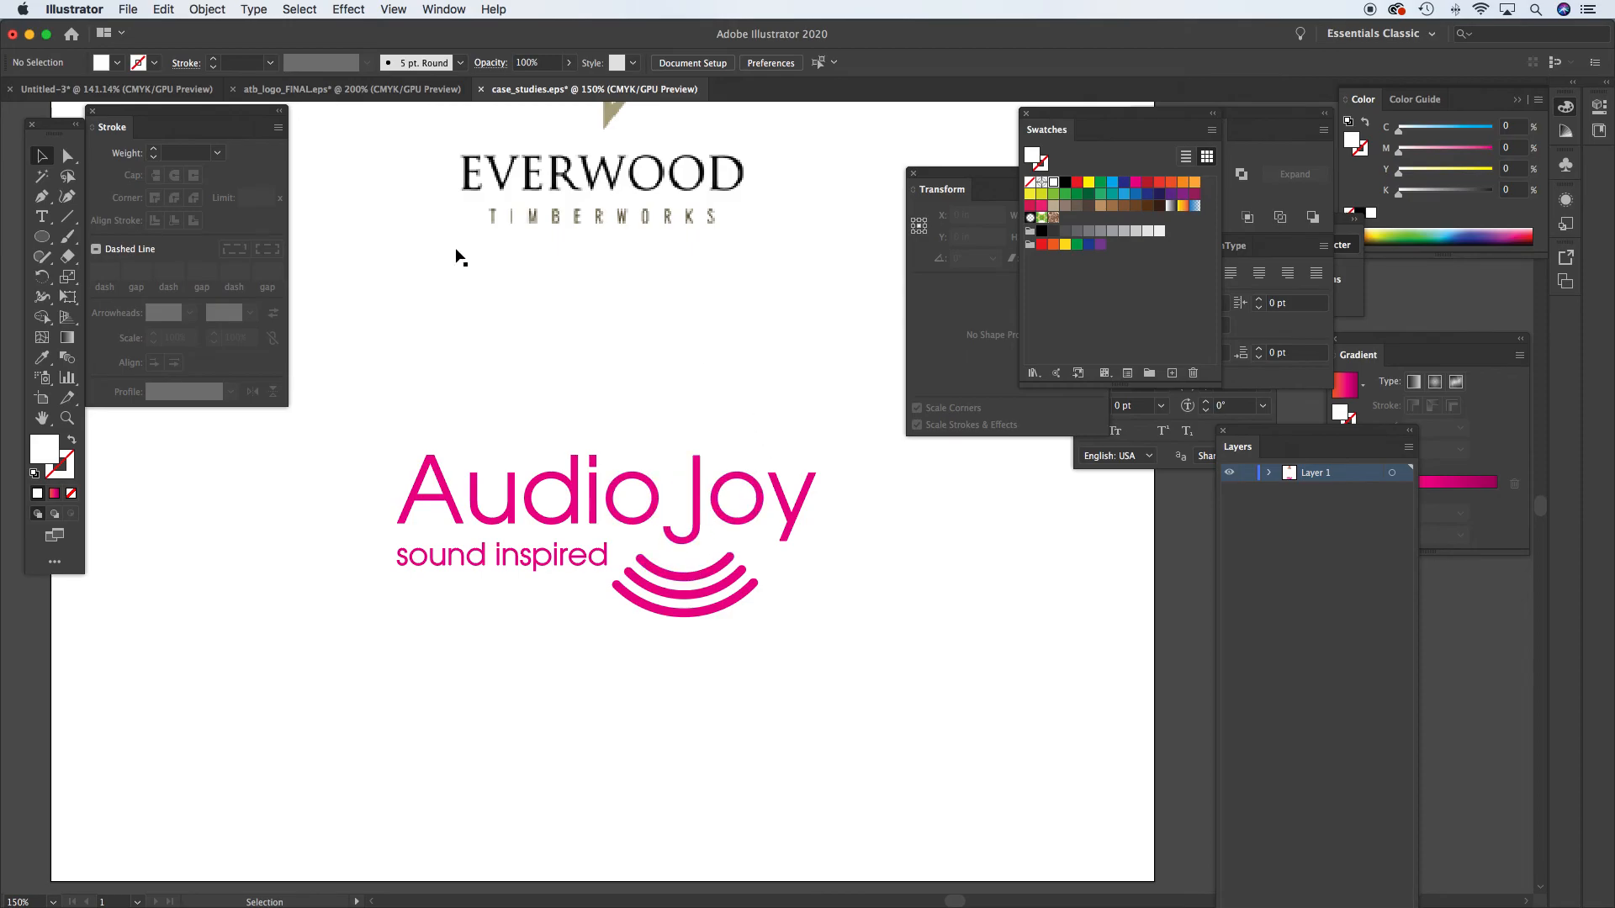
# Draw a circle about 0.25 in wide between the "o" and "J" of the Audio Joy wordmark and fill it with cyan
pyautogui.click(41, 236)
pyautogui.moveTo(678, 499); pyautogui.dragTo(695, 515)
pyautogui.press('v')
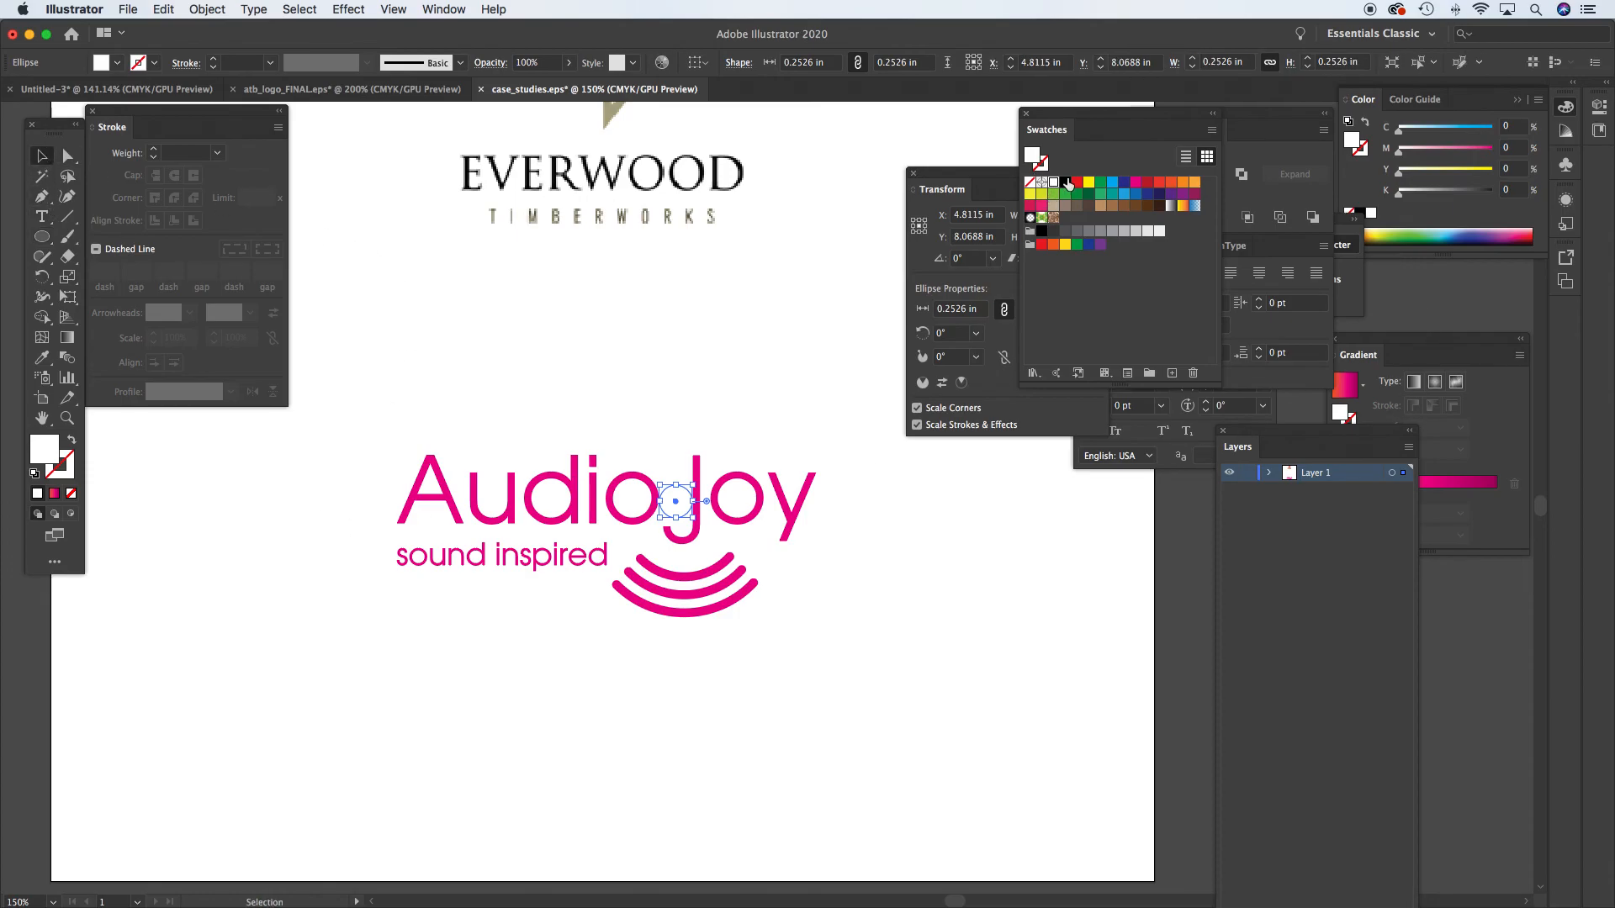
pyautogui.click(1112, 182)
# Move the cyan circle off the Audio Joy lettering into the empty area below and to the right of the logo
pyautogui.click(707, 532)
pyautogui.moveTo(679, 508); pyautogui.dragTo(809, 712)
pyautogui.click(908, 583)
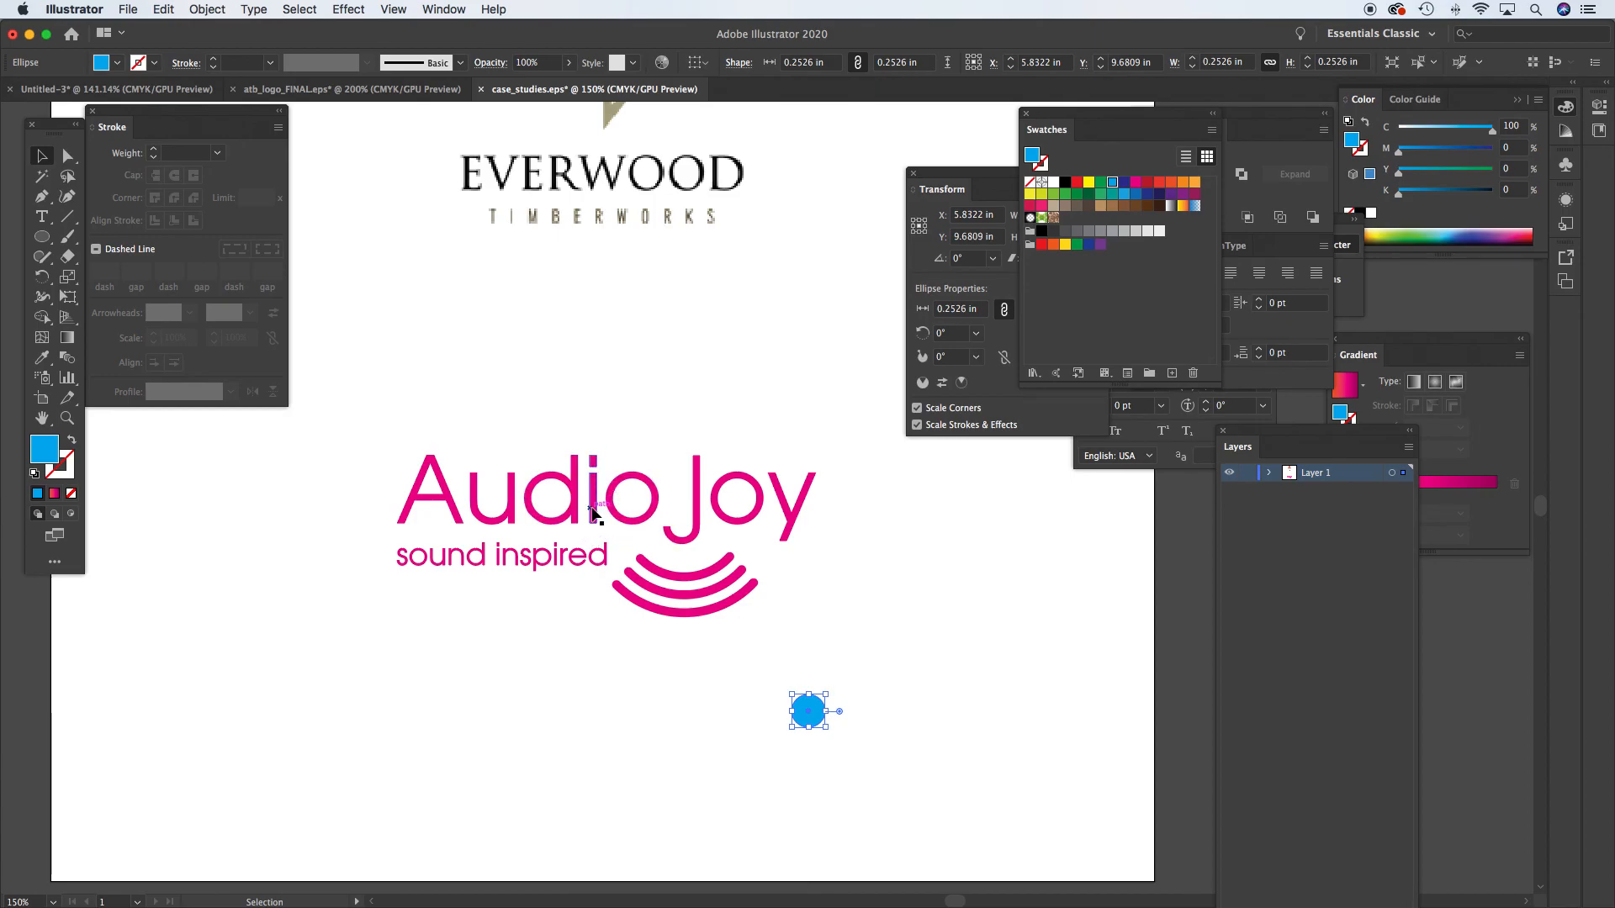
# Delete the cyan circle below the Audio Joy logo and fit the whole artboard in view
pyautogui.click(603, 560)
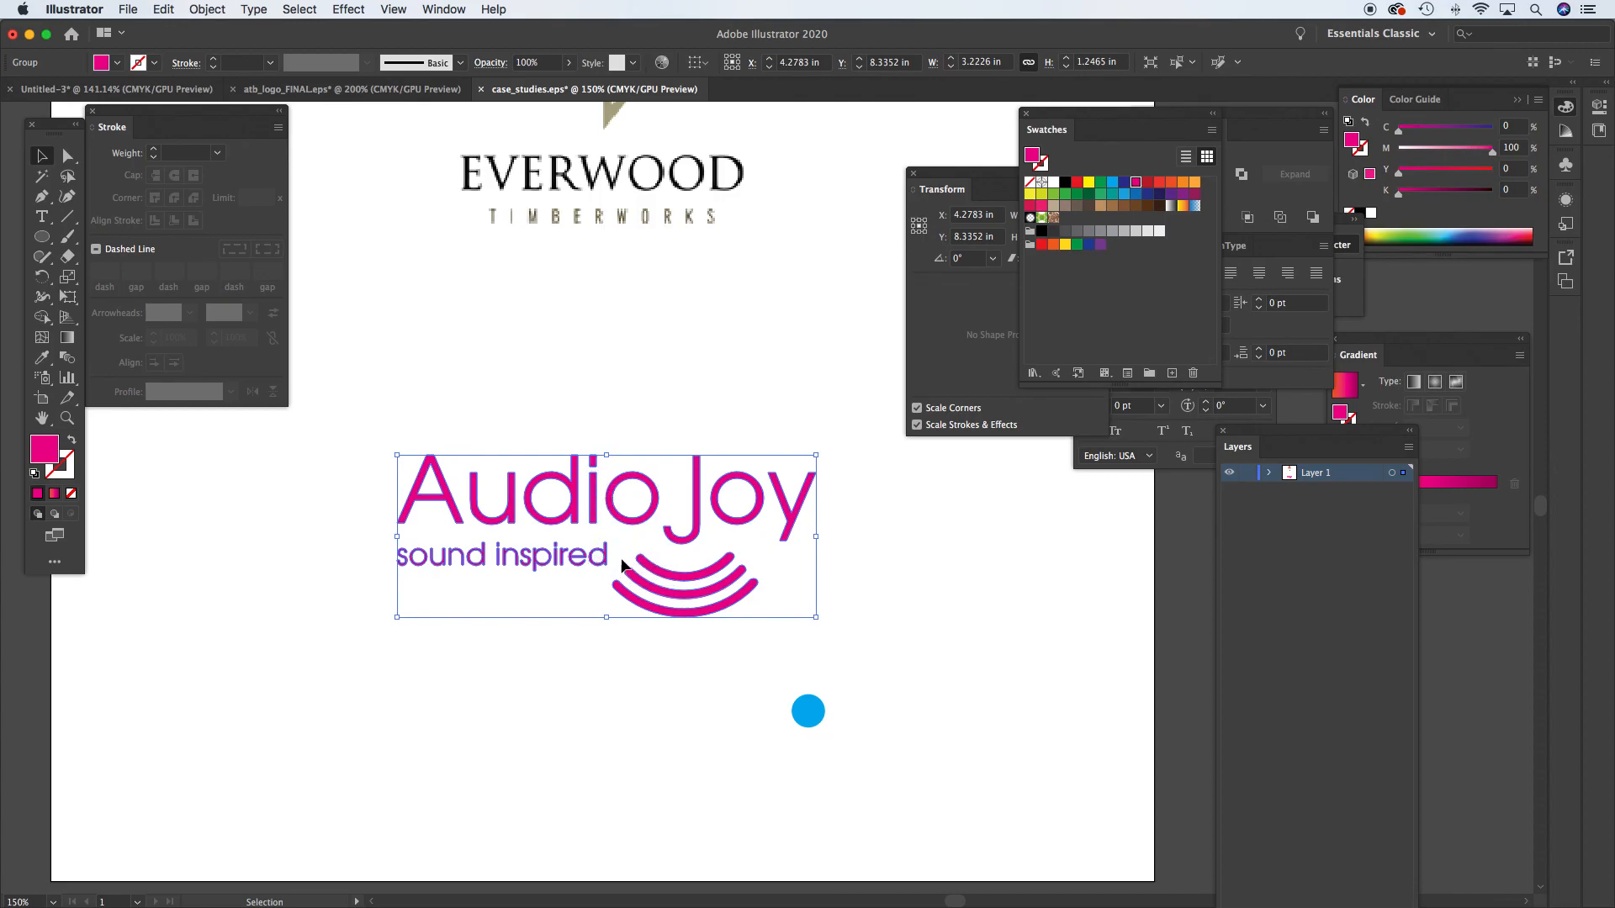
pyautogui.click(865, 689)
pyautogui.click(805, 711)
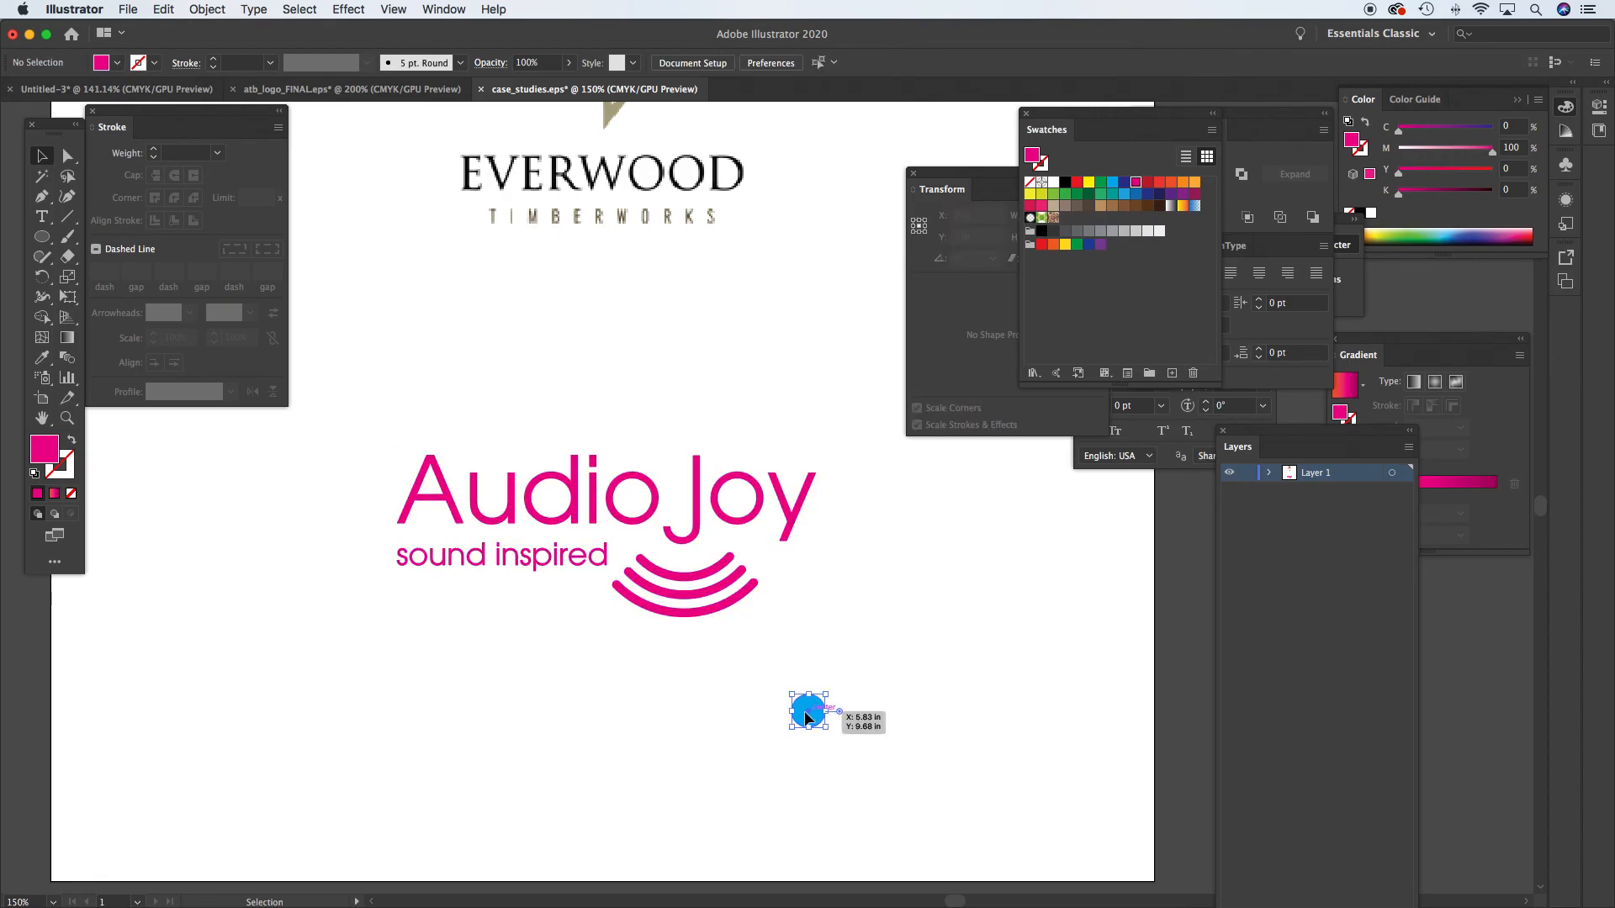
pyautogui.press('Delete')
pyautogui.press('super+0')
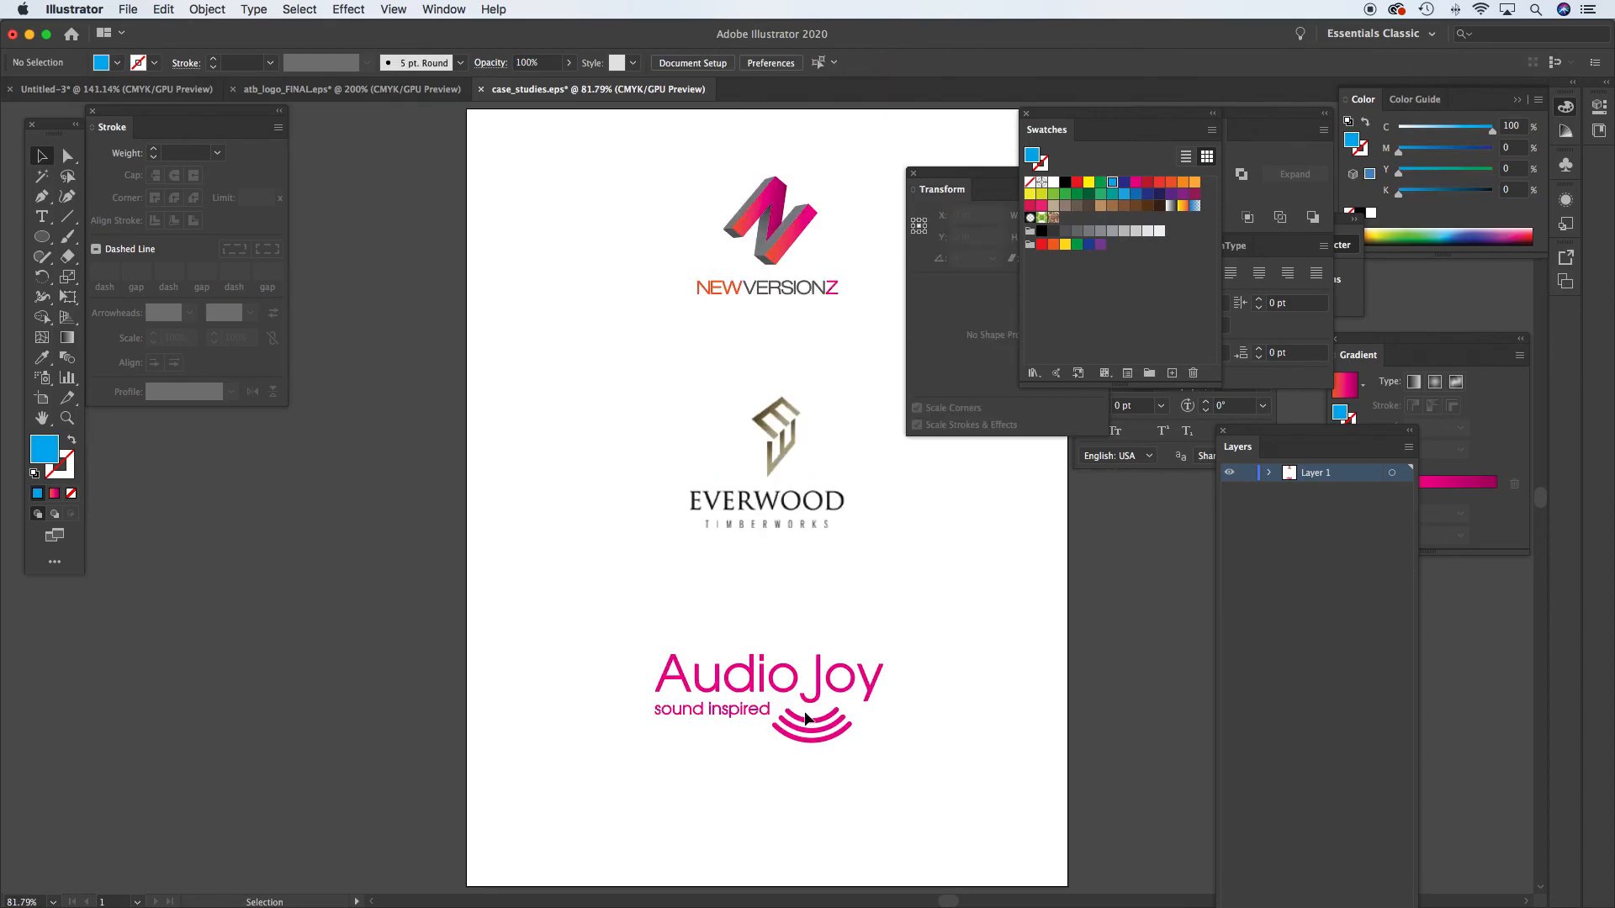
pyautogui.hscroll(5, 946, 547)
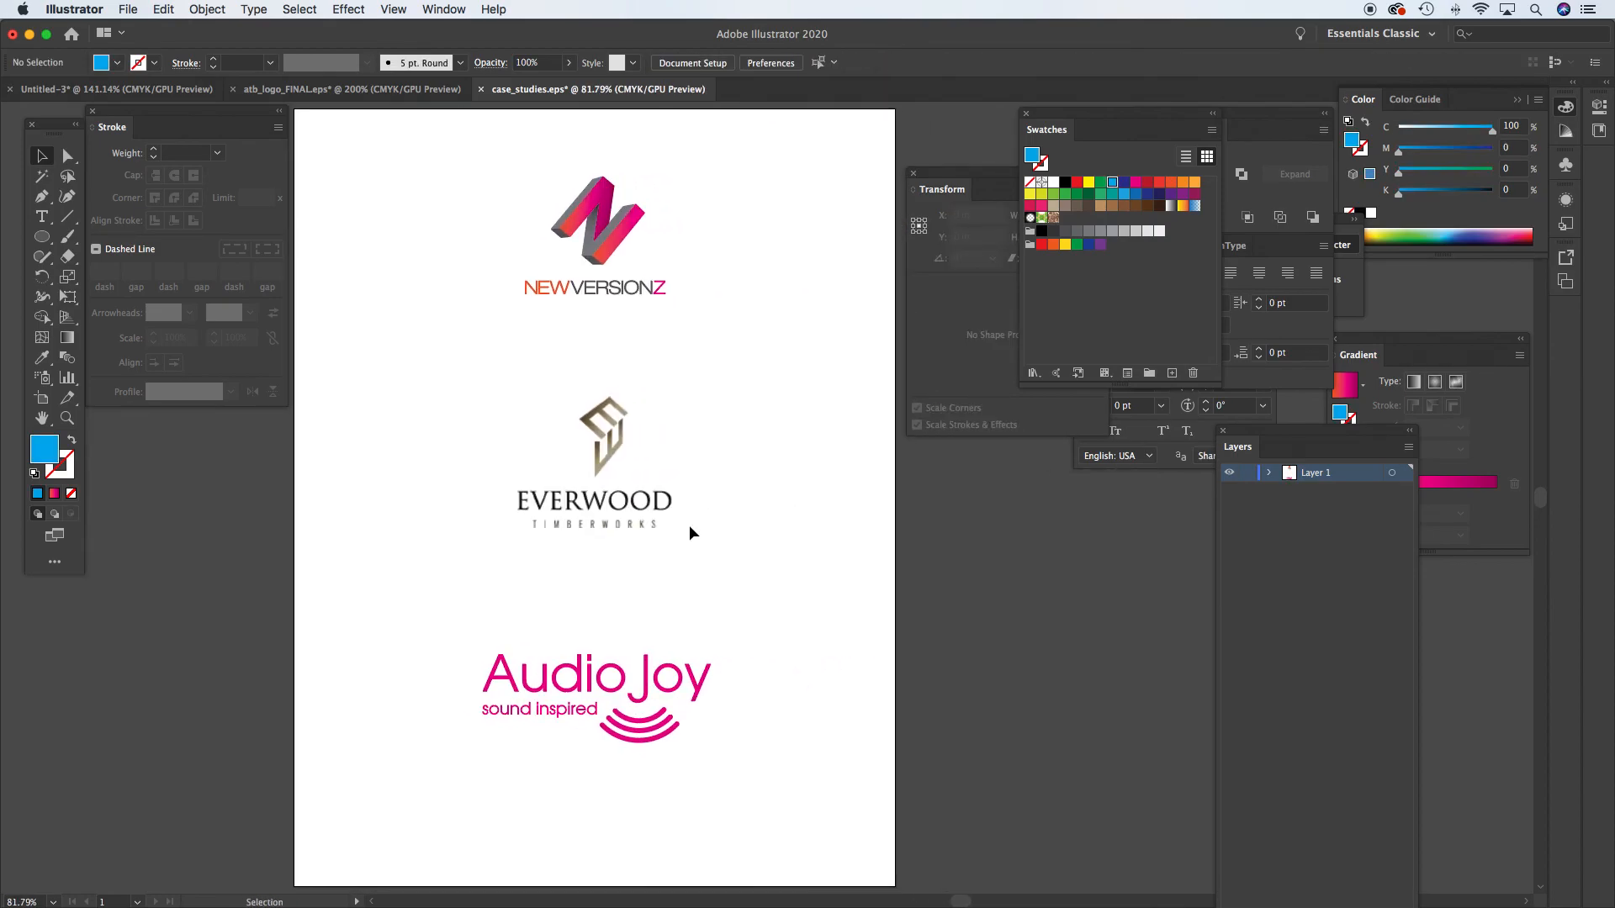